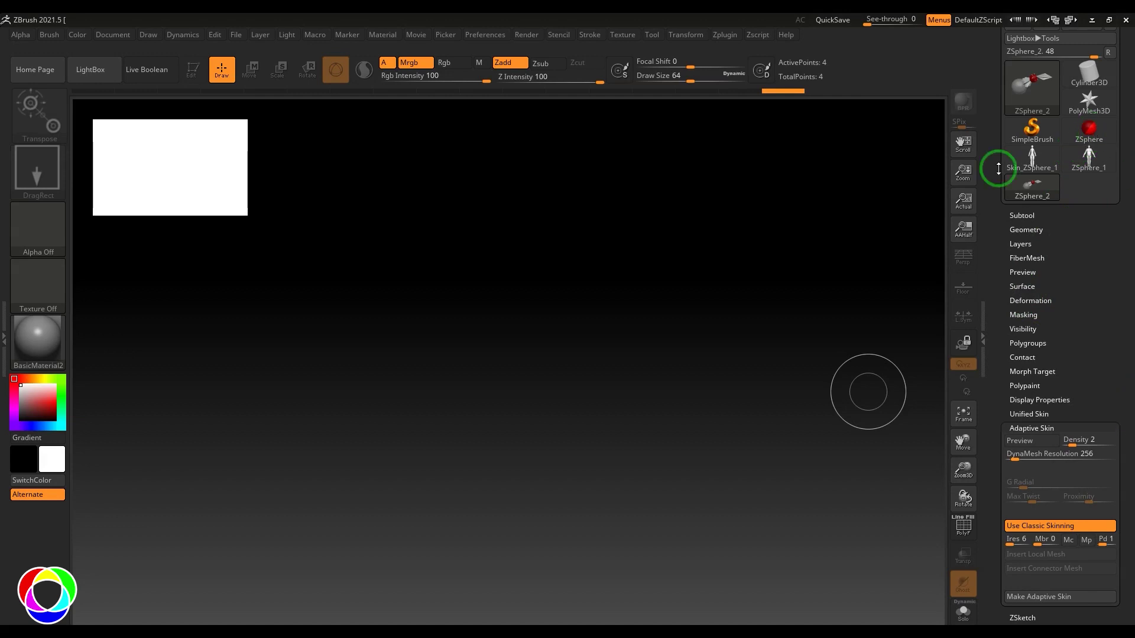
- Place a new ZSphere in the middle of the canvas and turn on Edit mode
click(1090, 132)
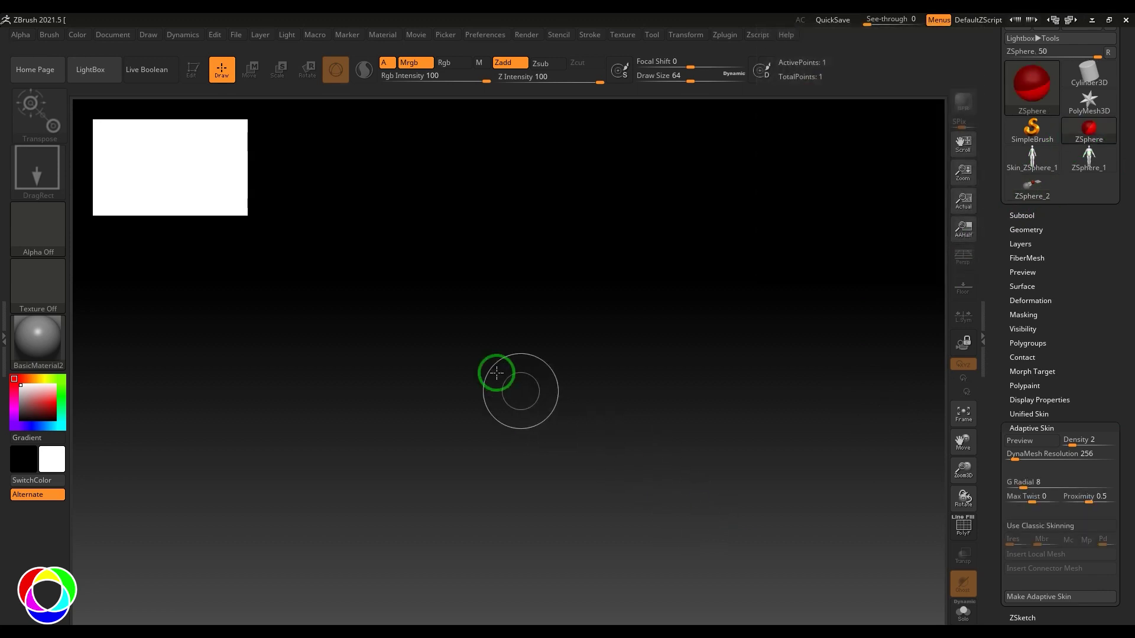
drag(495, 374, 568, 455)
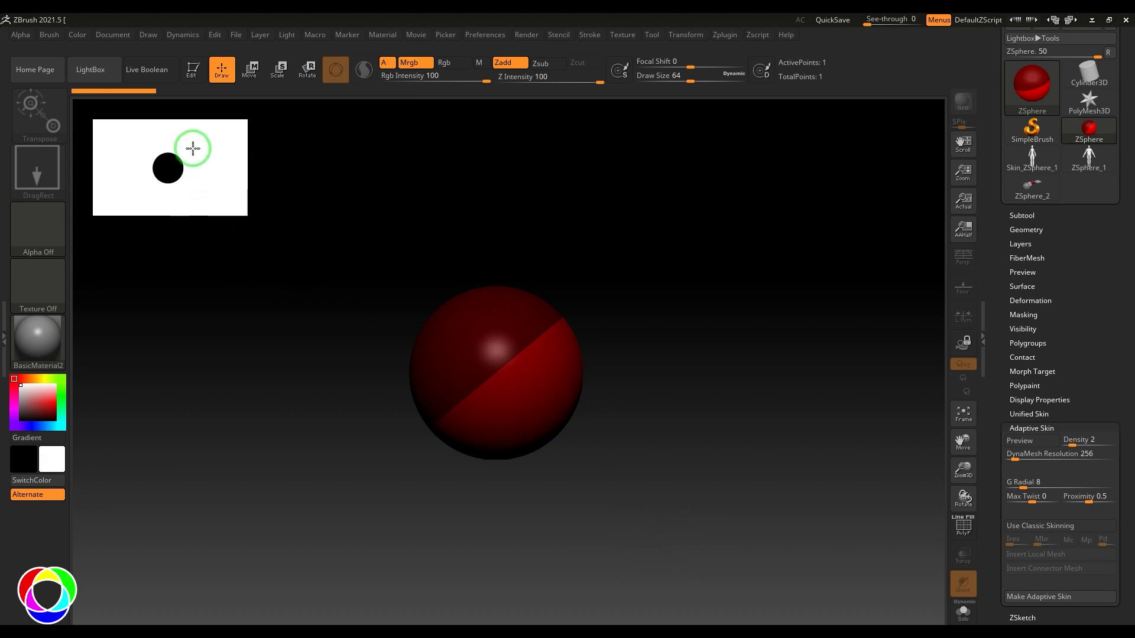
click(192, 69)
drag(717, 299, 739, 350)
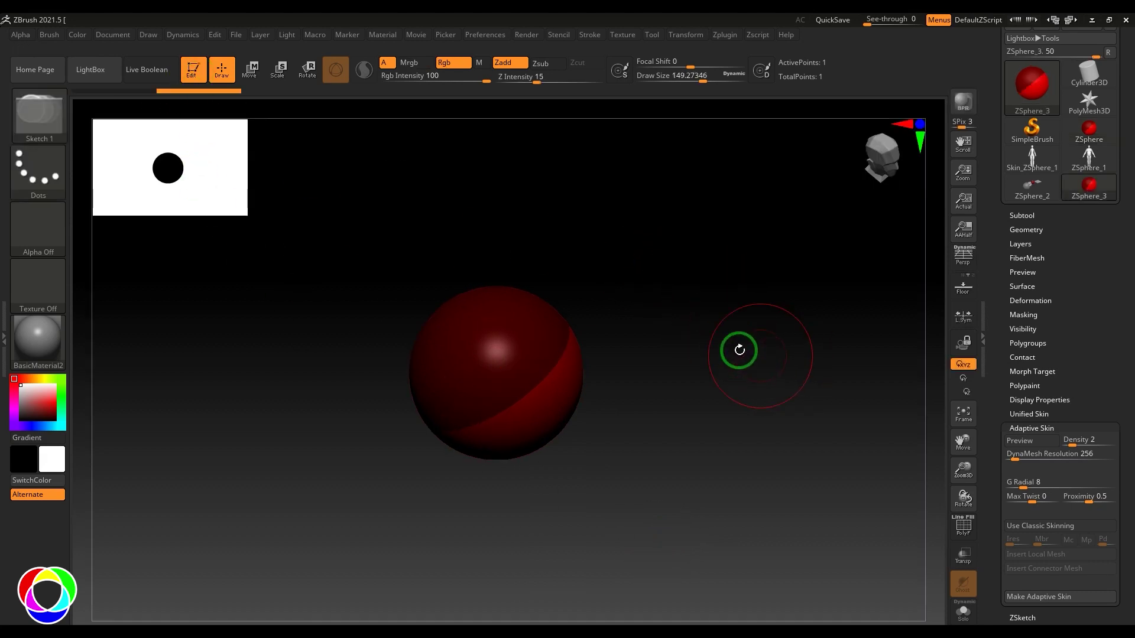
- Choose BasicMaterial2 as the material for the ZSphere
click(57, 346)
click(220, 504)
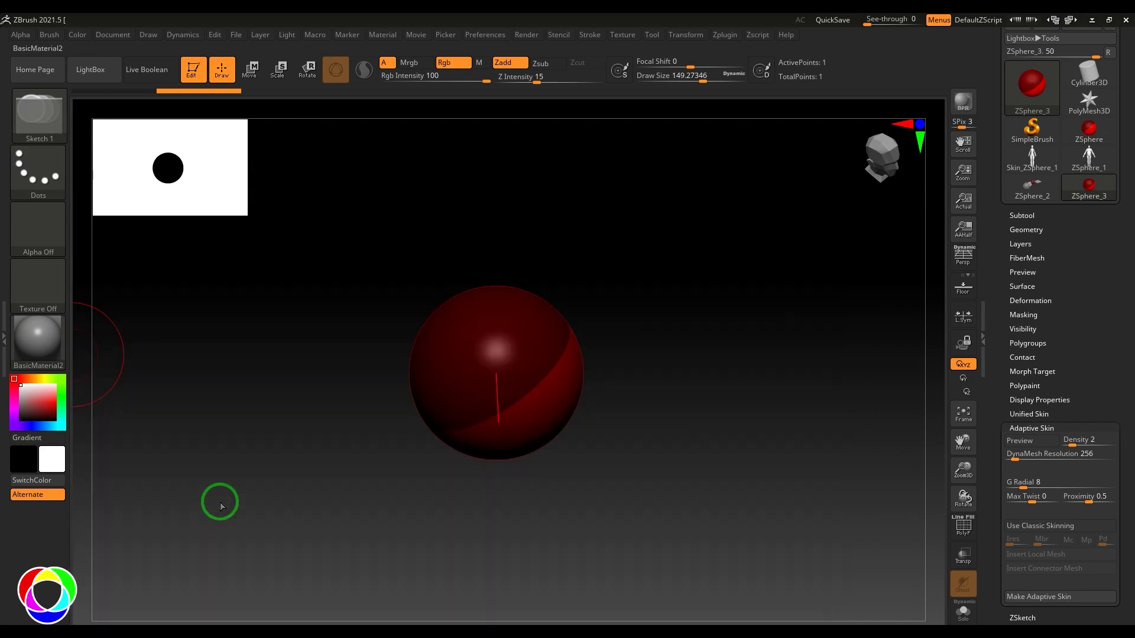
scroll(1084, 286, up, 1)
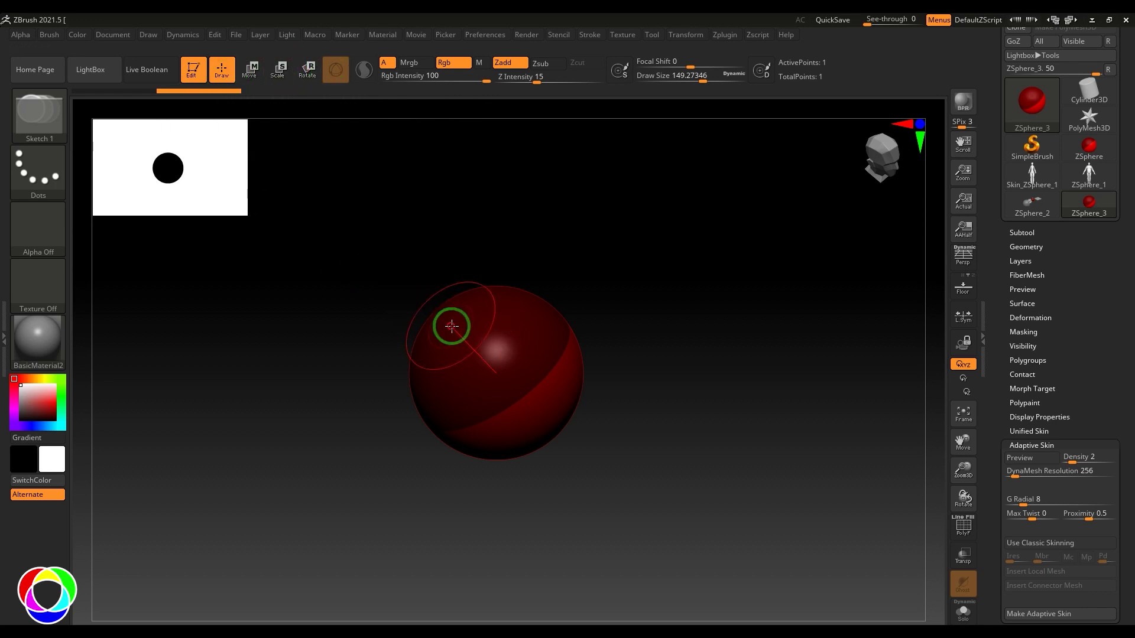
- Activate symmetry and add a mirrored pair of small ZSpheres on the sides of the root sphere
click(685, 34)
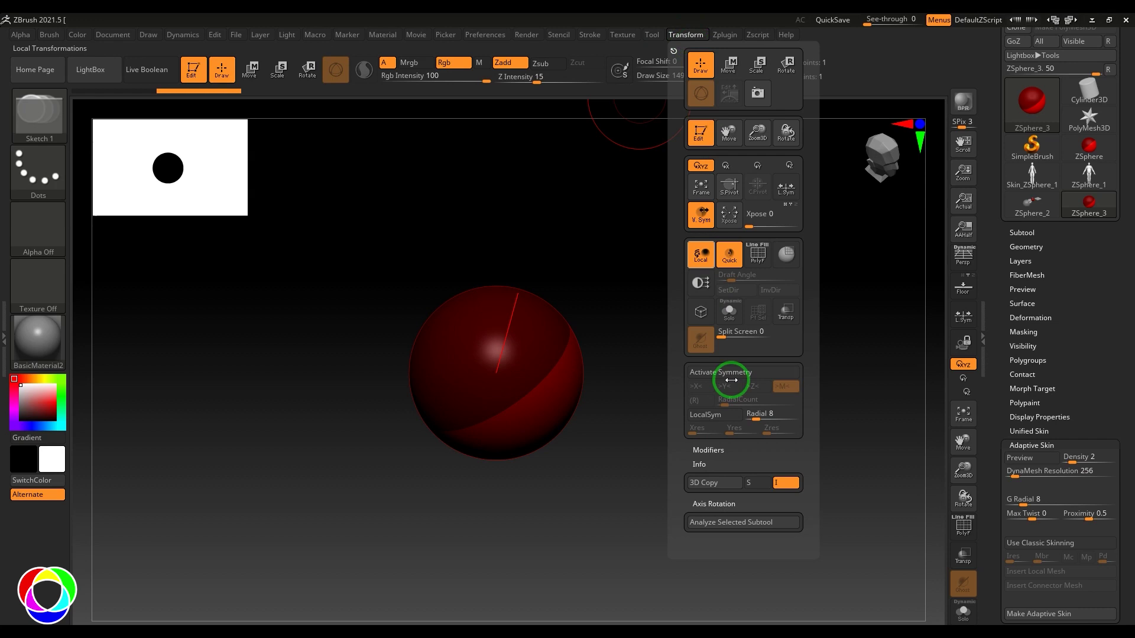
click(724, 373)
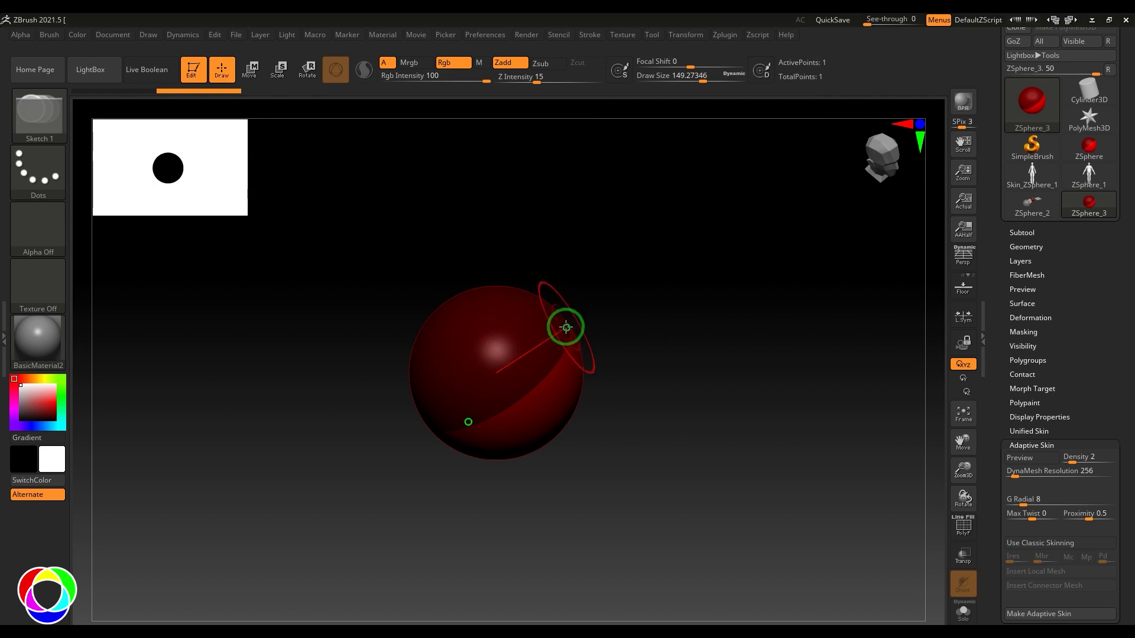
drag(562, 325, 604, 367)
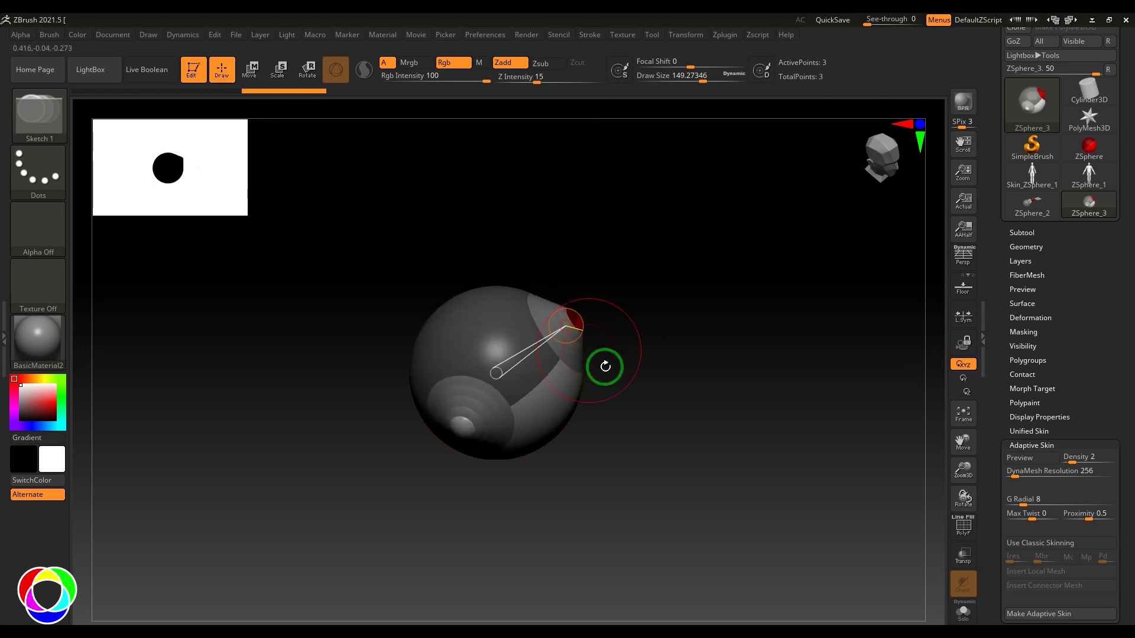
- Pull the mirrored sphere pair outward from the root sphere and enlarge both as hips
drag(678, 353, 689, 491)
click(256, 74)
click(277, 69)
drag(626, 329, 653, 395)
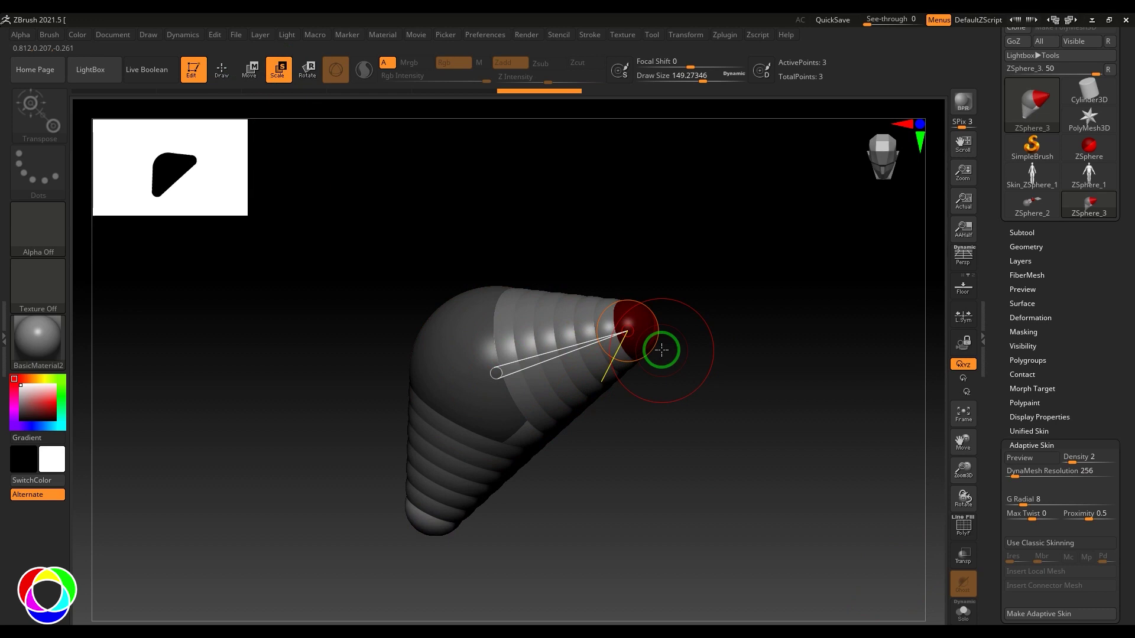
- Add a single centred ZSphere on top of the root sphere for the torso, undoing the accidental extra pair
mouse_move(750, 405)
mouse_down()
mouse_move(735, 420)
mouse_move(767, 392)
mouse_move(704, 449)
mouse_move(681, 445)
mouse_move(768, 435)
mouse_up()
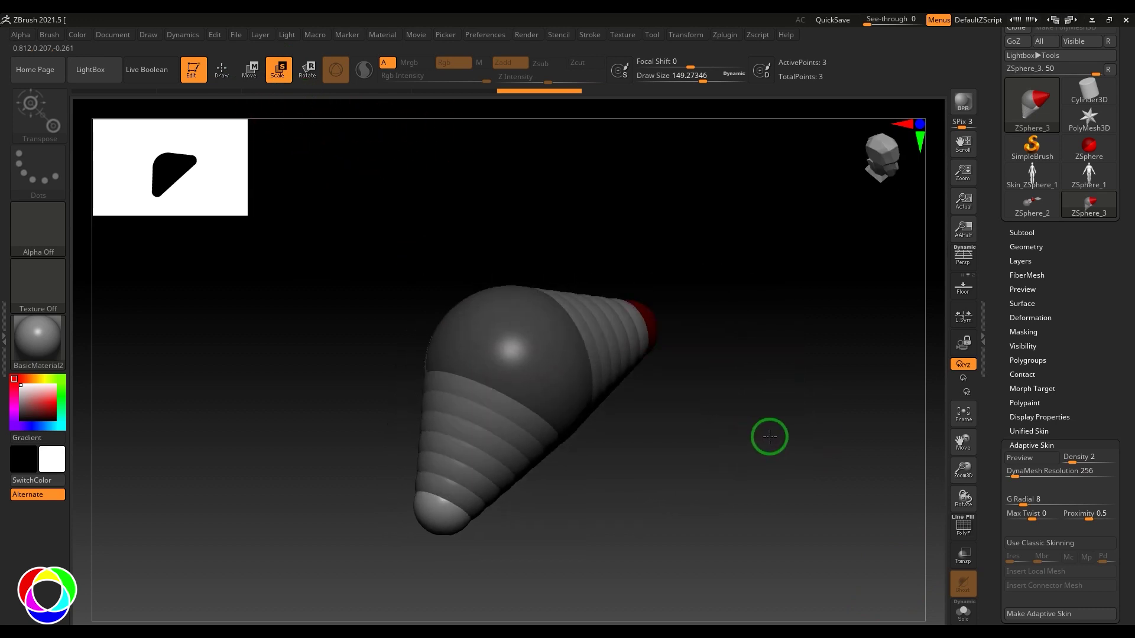
click(229, 76)
mouse_move(483, 296)
mouse_down()
mouse_move(520, 329)
mouse_move(511, 373)
mouse_up()
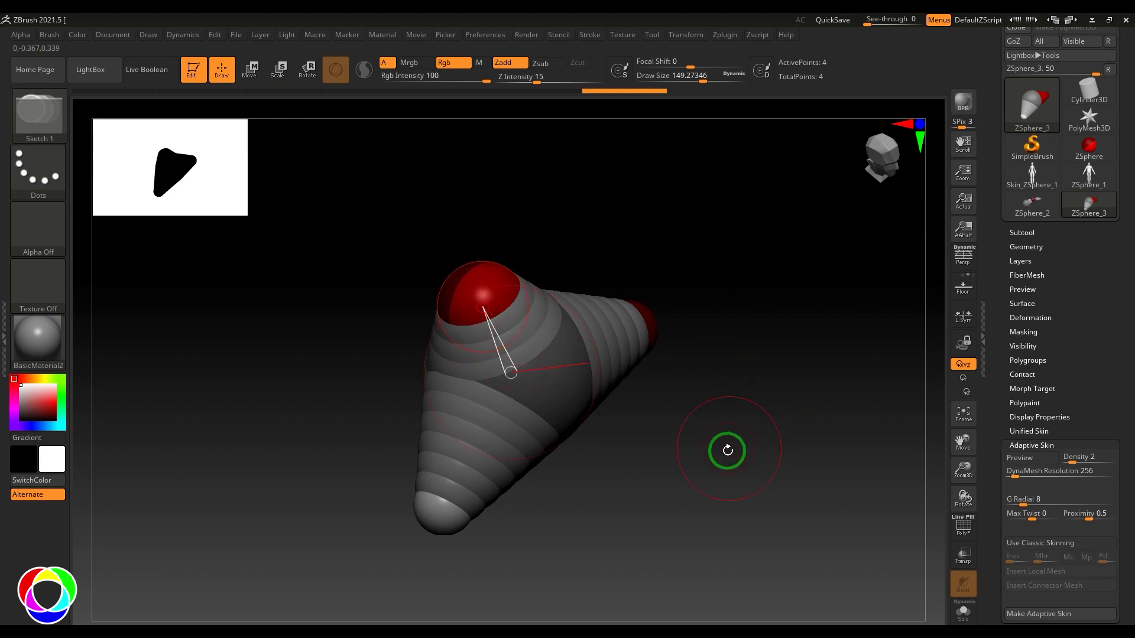
shift+click(514, 288)
drag(755, 385, 830, 397)
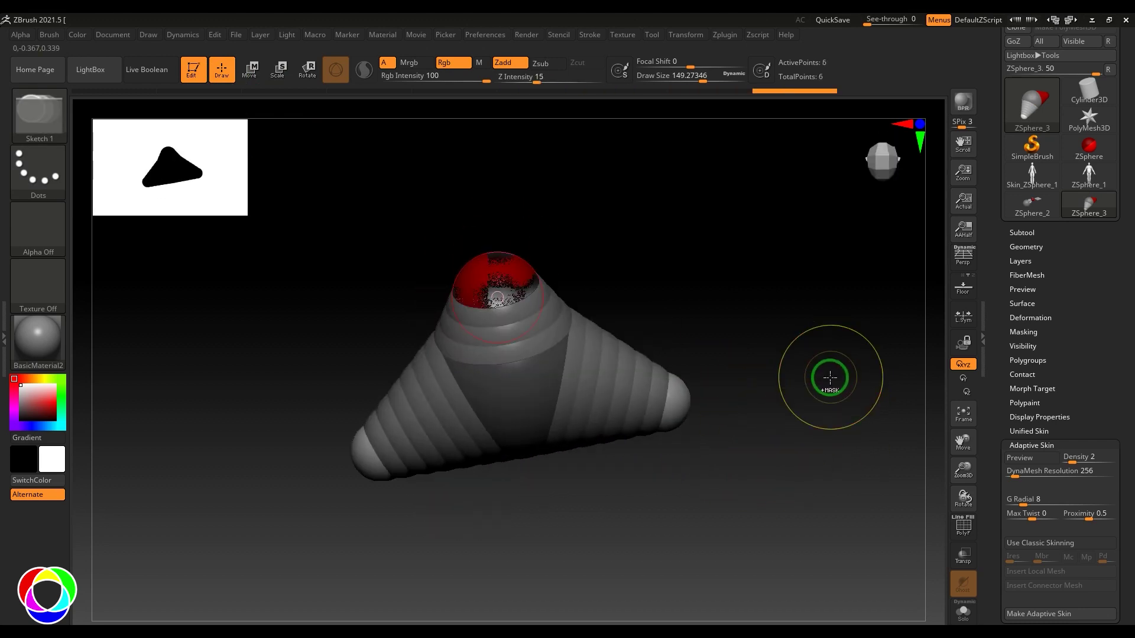
key(ctrl+z)
- Move the hip spheres lower beside the root sphere and raise the torso sphere above it
click(248, 69)
mouse_move(719, 320)
mouse_down()
mouse_move(765, 325)
mouse_move(743, 363)
mouse_move(740, 348)
mouse_up()
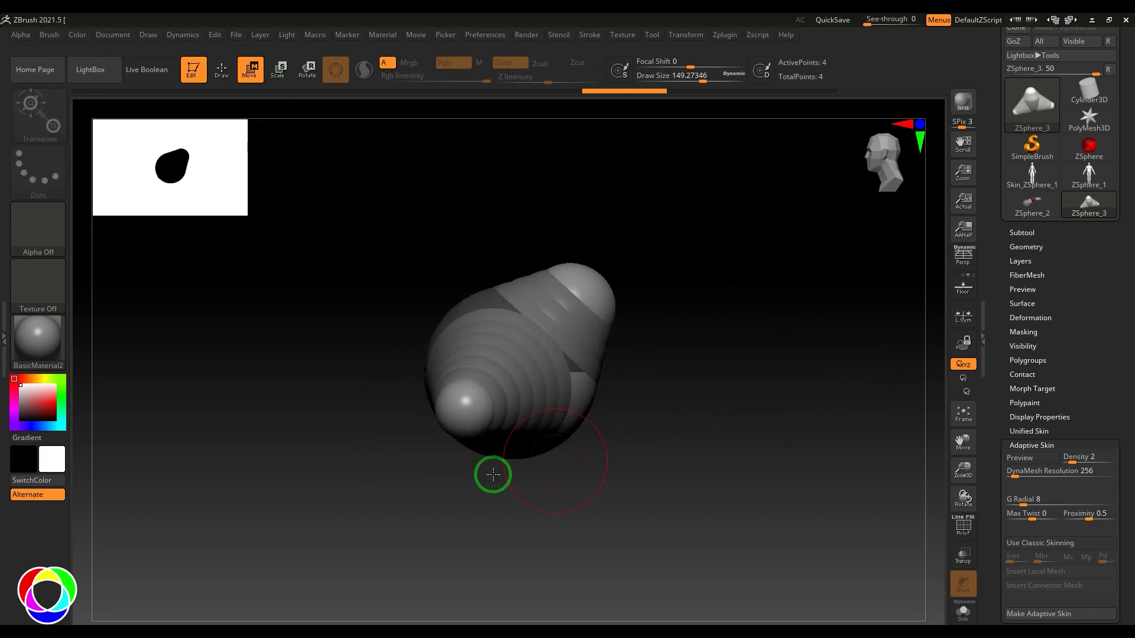
drag(465, 406, 521, 496)
drag(583, 300, 575, 243)
drag(630, 354, 767, 372)
ctrl+right_drag(783, 396, 692, 373)
alt+right_drag(631, 448, 631, 445)
drag(621, 444, 636, 475)
- Scale up the mirrored hip spheres and the central root sphere to thicken the pelvis
click(277, 70)
drag(621, 391, 634, 457)
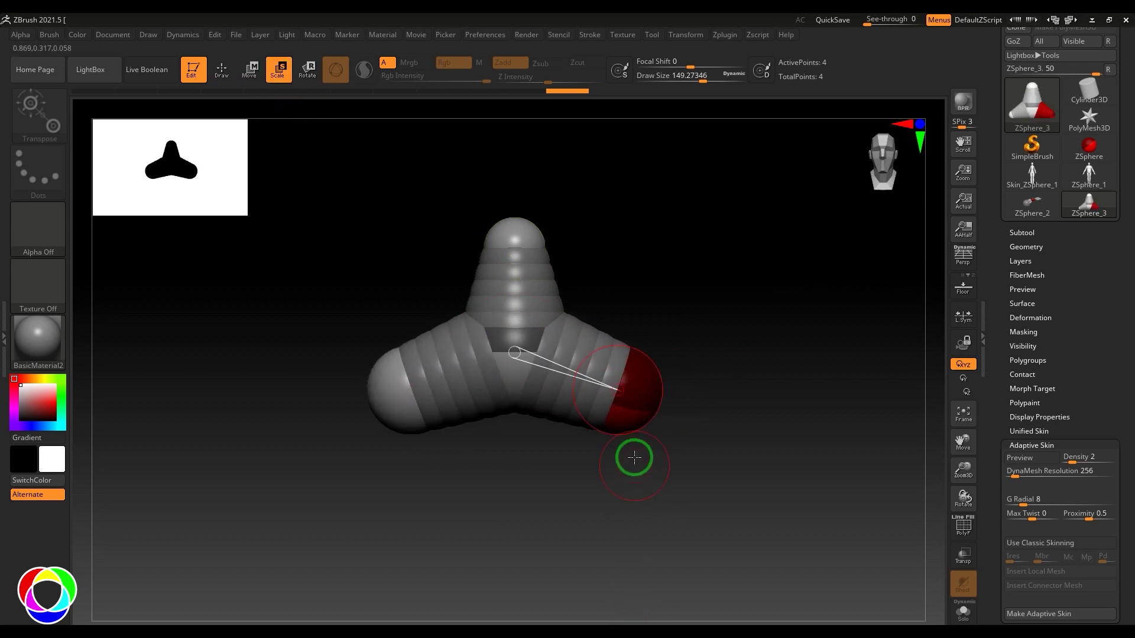
drag(509, 354, 722, 463)
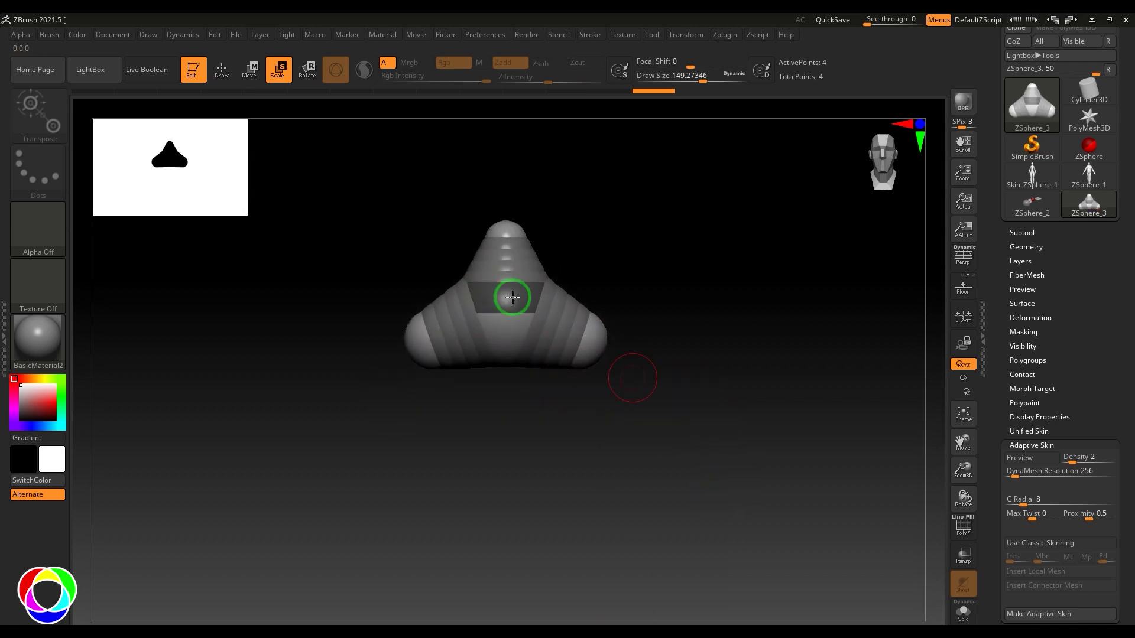
- Add mirrored ZSpheres under the hips and pull them straight down to form the upper legs
click(219, 72)
drag(765, 355, 706, 329)
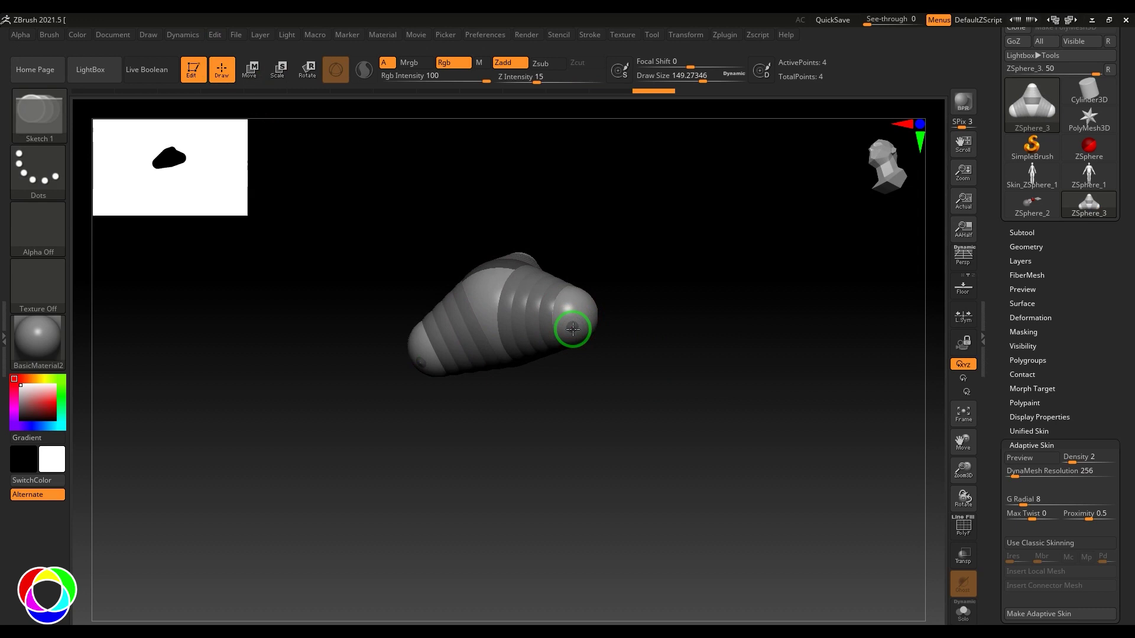
drag(573, 328, 578, 337)
click(249, 69)
shift+drag(754, 363, 658, 403)
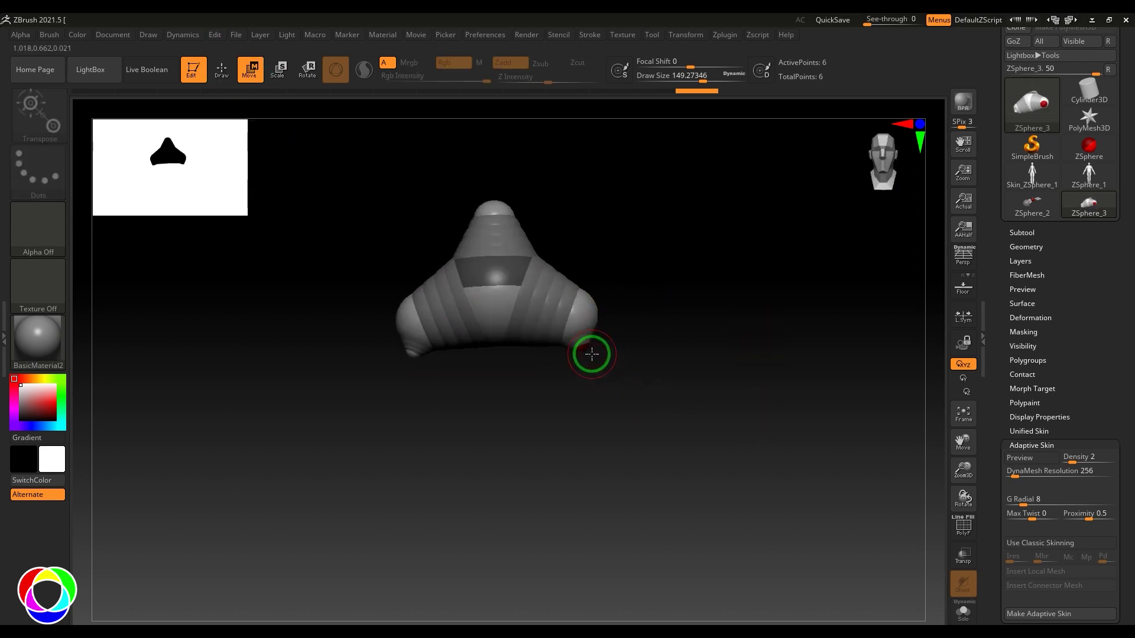
mouse_move(590, 352)
mouse_down()
mouse_move(582, 420)
mouse_move(601, 567)
mouse_move(573, 577)
mouse_up()
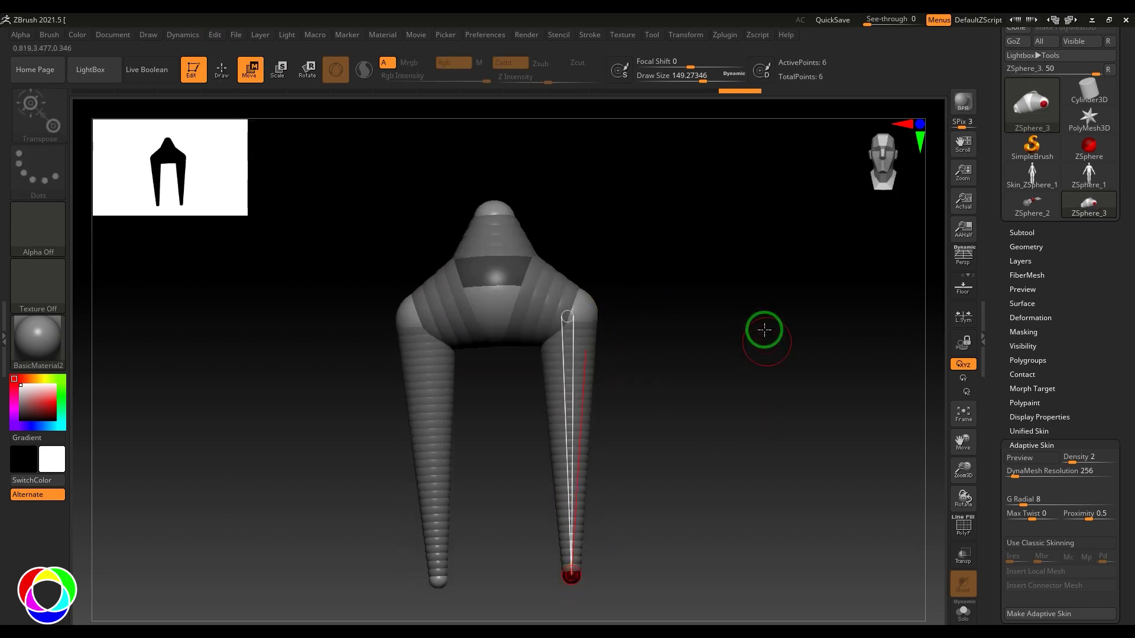
- Enlarge the sphere at the top of the torso to thicken the waist
drag(757, 327, 710, 355)
click(277, 70)
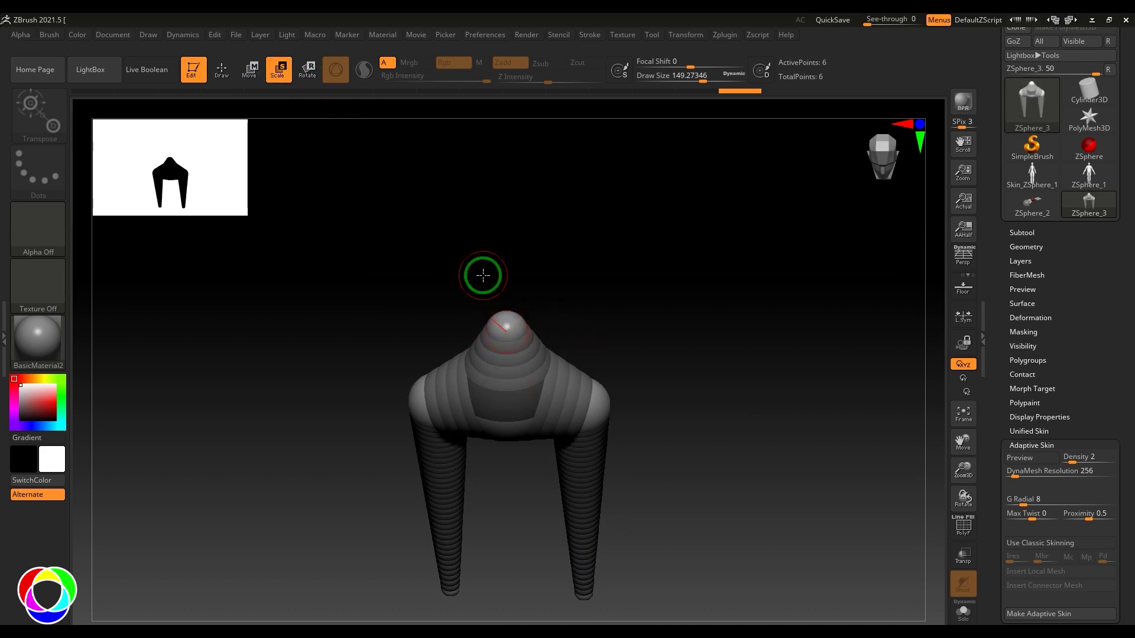
drag(504, 331, 846, 585)
drag(696, 361, 568, 290)
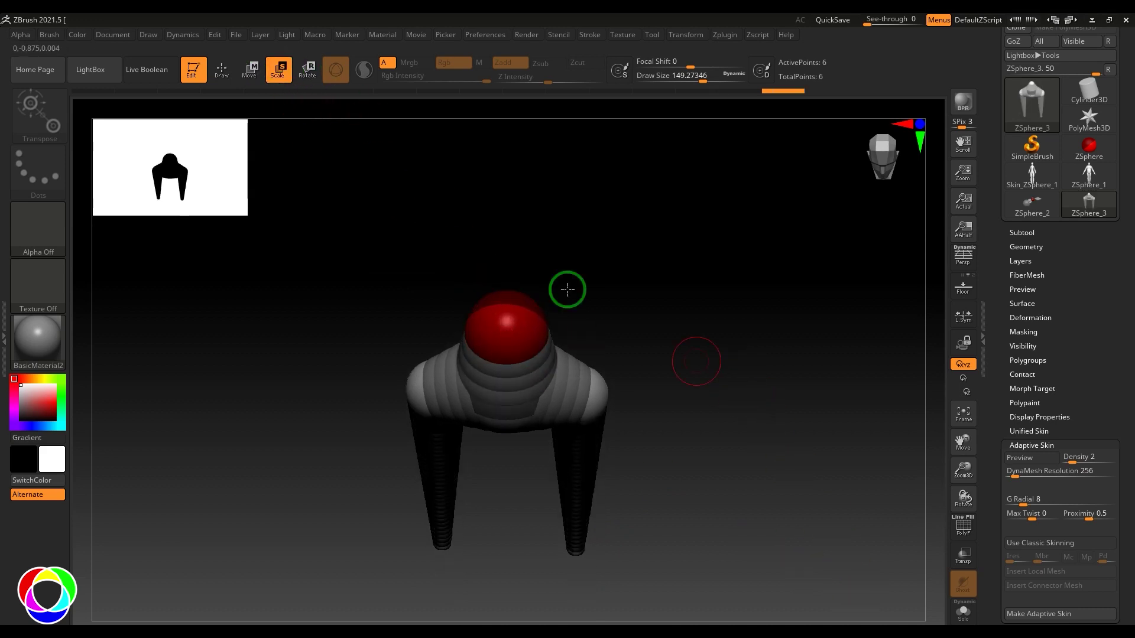
- Add a centred ZSphere on top of the torso and move it upward to lengthen the upper body
click(221, 70)
click(507, 298)
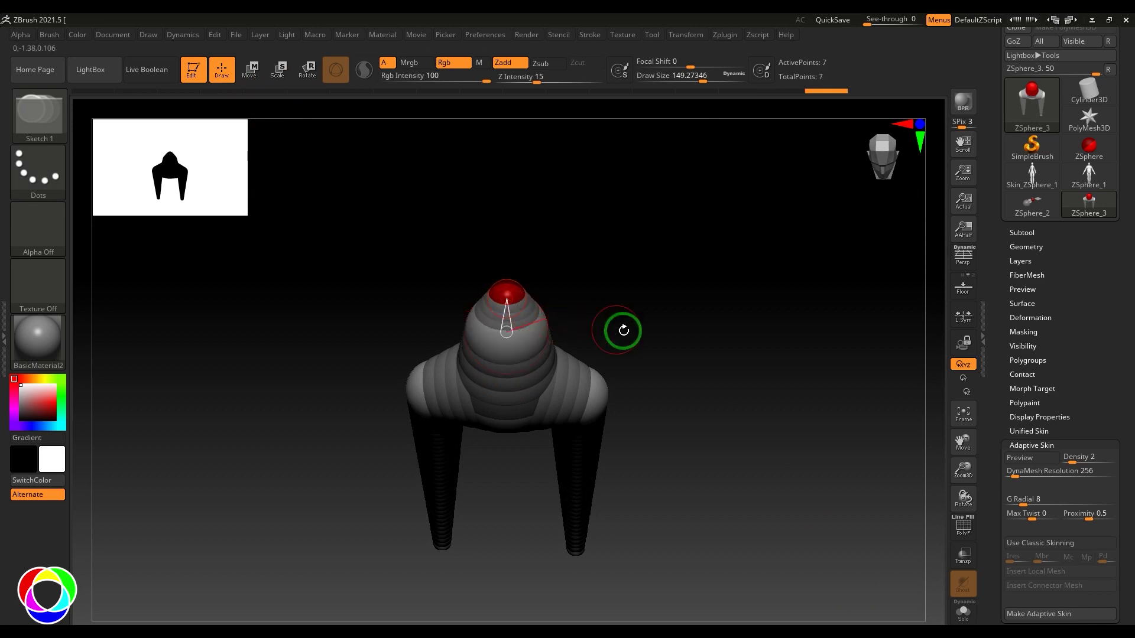
click(252, 75)
mouse_move(668, 225)
mouse_down()
mouse_move(646, 229)
mouse_move(628, 278)
mouse_move(584, 293)
mouse_up()
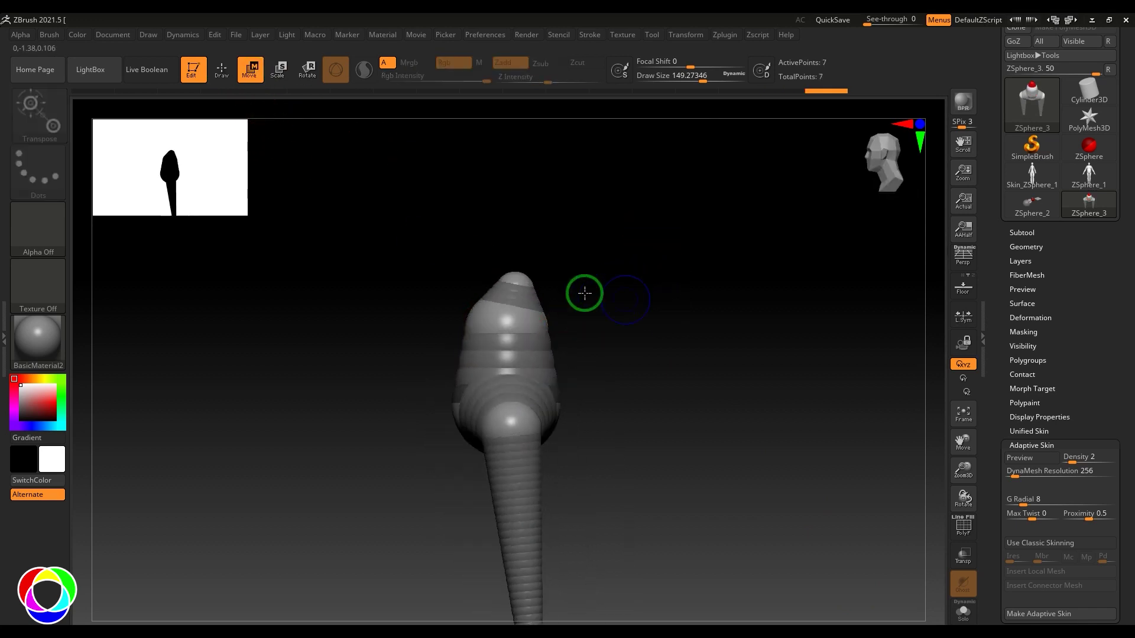
drag(514, 254, 680, 378)
- Adjust the knee spheres at the leg ends and scale them up to match the thigh thickness
drag(572, 514, 631, 433)
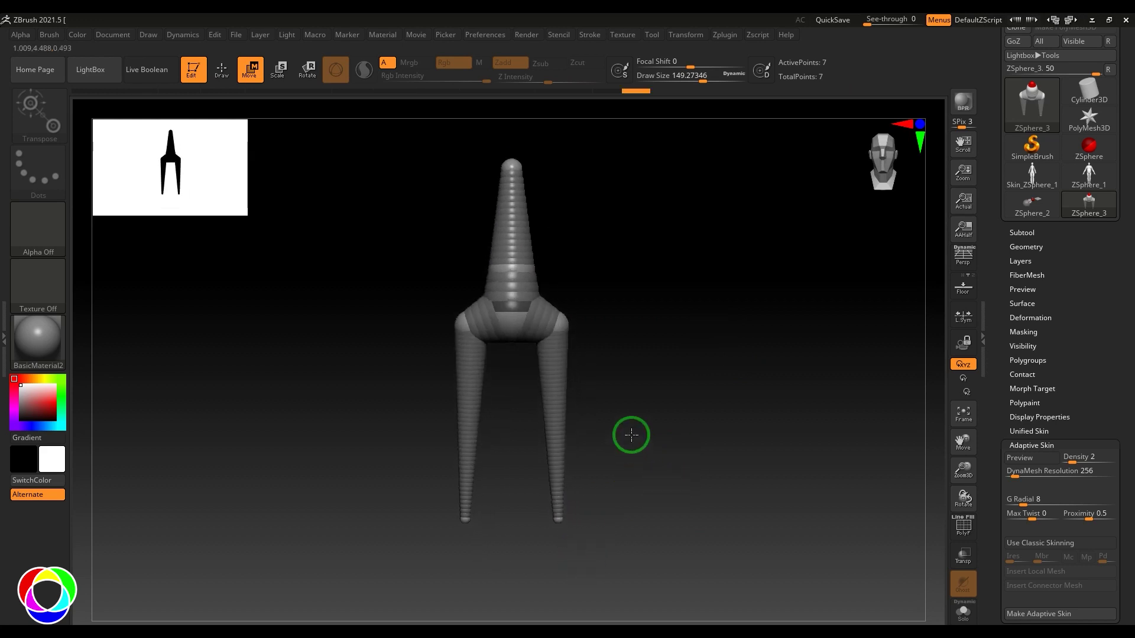
click(278, 69)
mouse_move(578, 517)
mouse_down()
mouse_move(680, 467)
mouse_move(733, 423)
mouse_move(426, 220)
mouse_up()
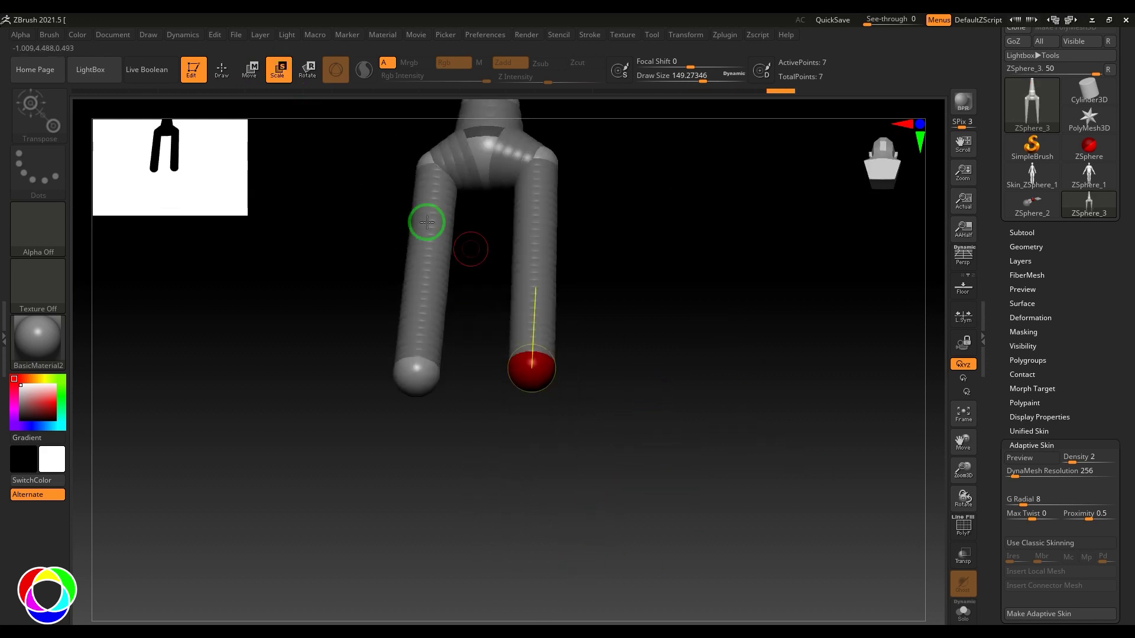
- Add mirrored ZSpheres beneath the knees and pull them down to form the lower legs
click(219, 79)
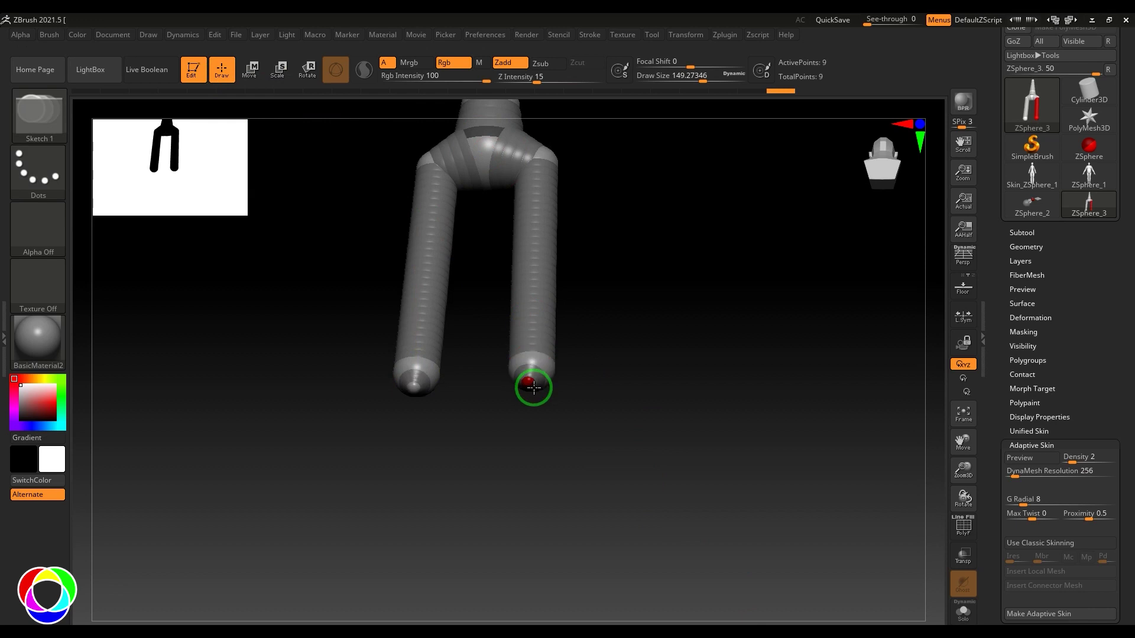
click(248, 69)
drag(531, 387, 502, 610)
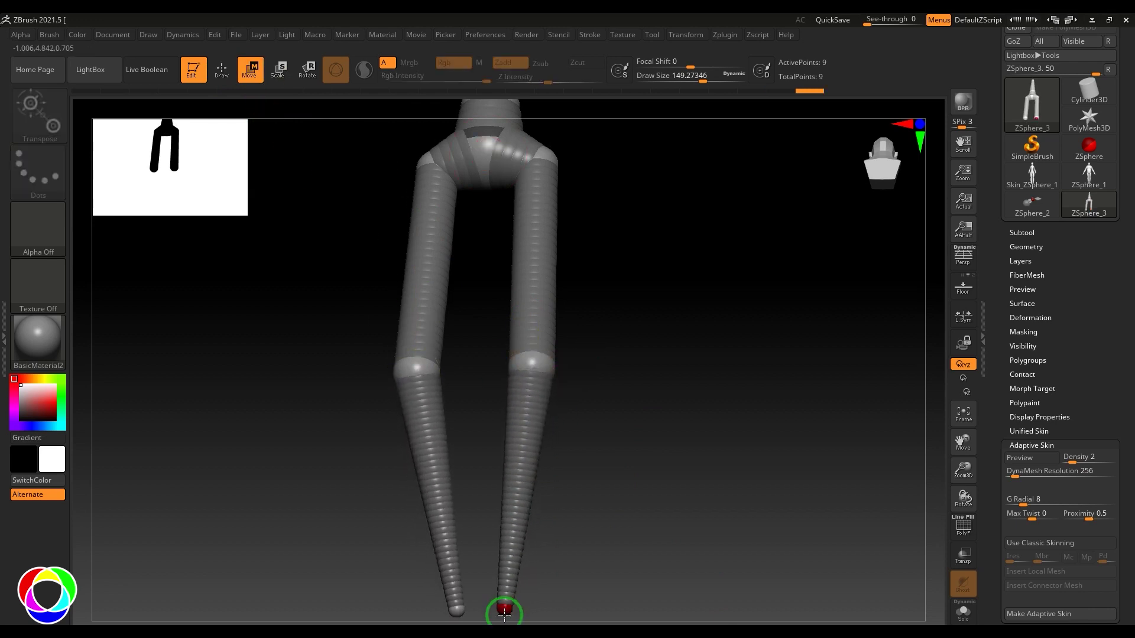
- Move the knee and ankle spheres slightly inward to straighten both legs
drag(719, 406, 684, 360)
drag(521, 511, 525, 478)
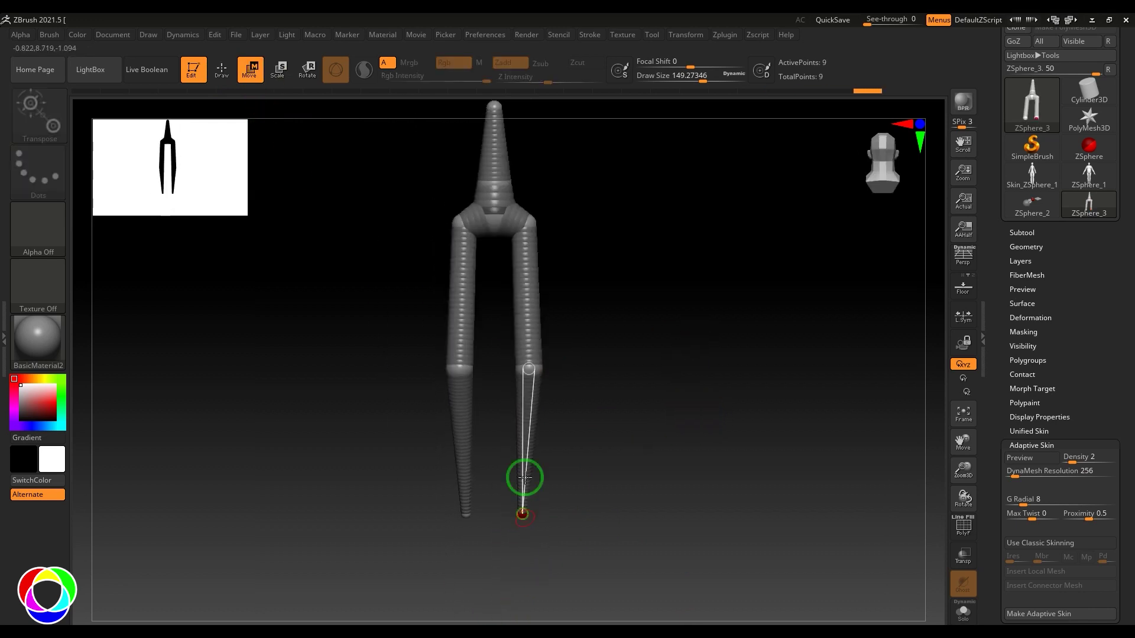
drag(531, 366, 523, 368)
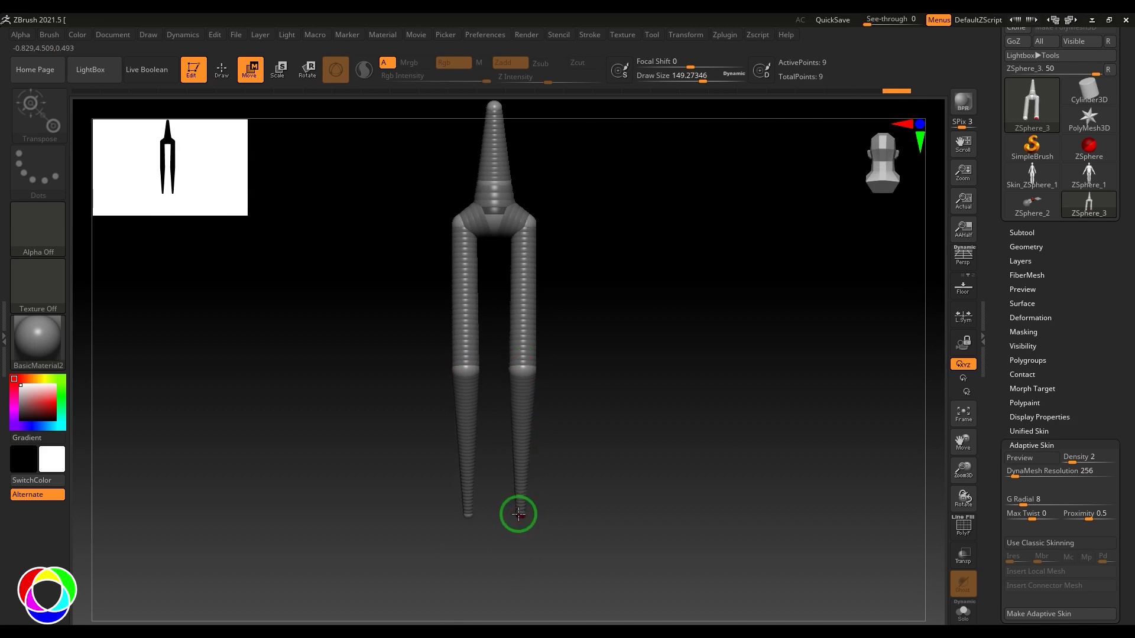
click(283, 75)
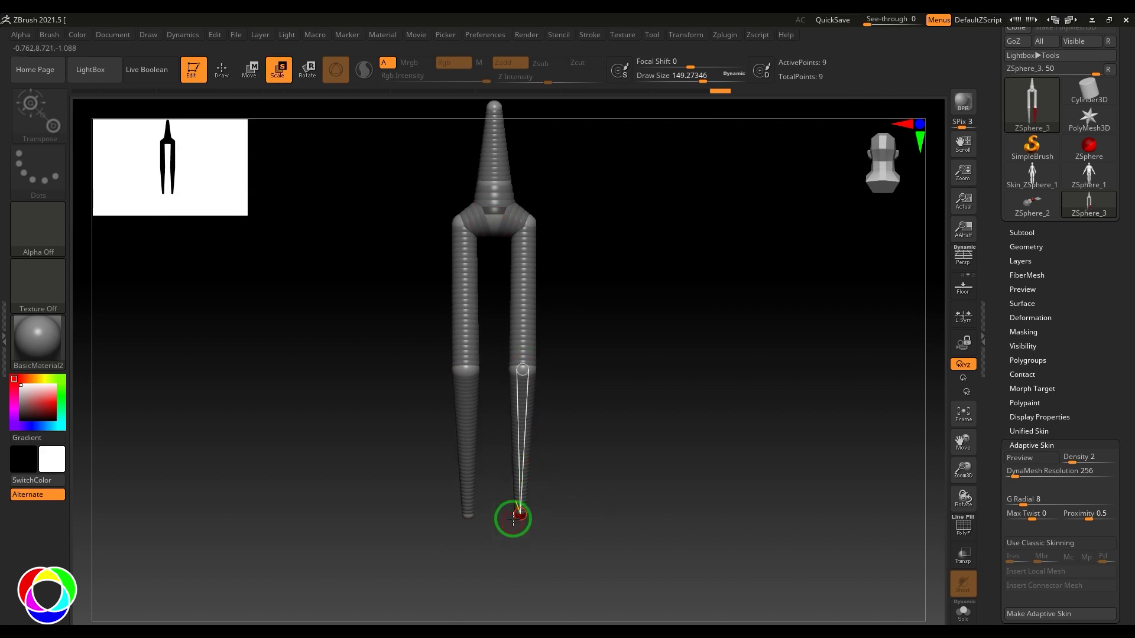
- Move the top and middle torso spheres upward to lengthen the torso
alt+drag(658, 309, 673, 379)
click(249, 69)
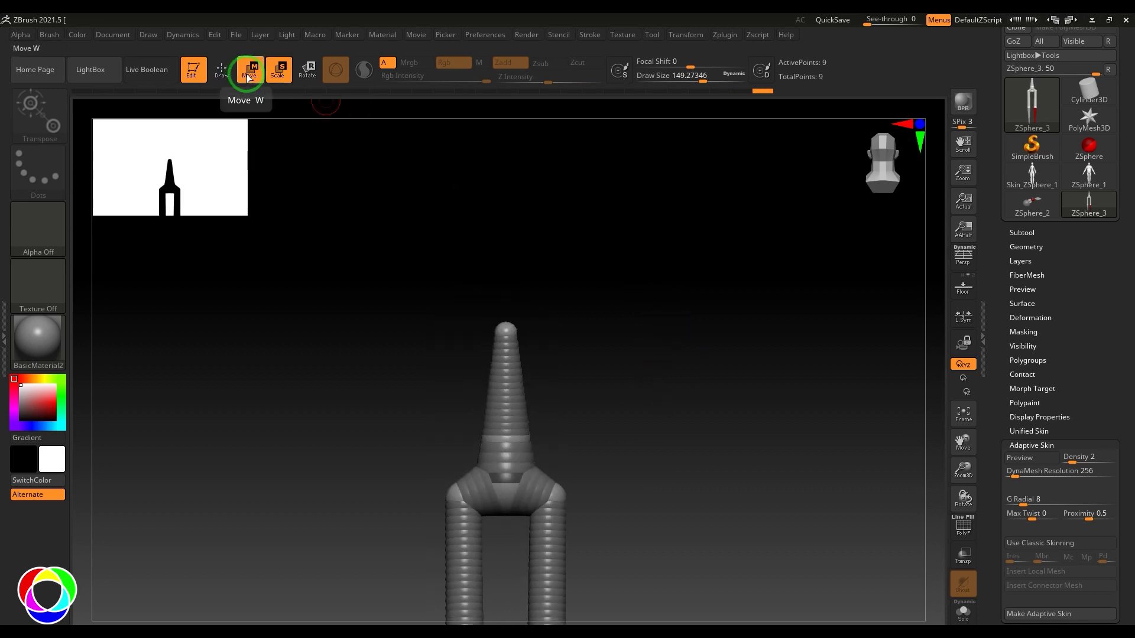
drag(502, 324, 615, 534)
- Scale up the topmost torso sphere to widen the chest
click(277, 69)
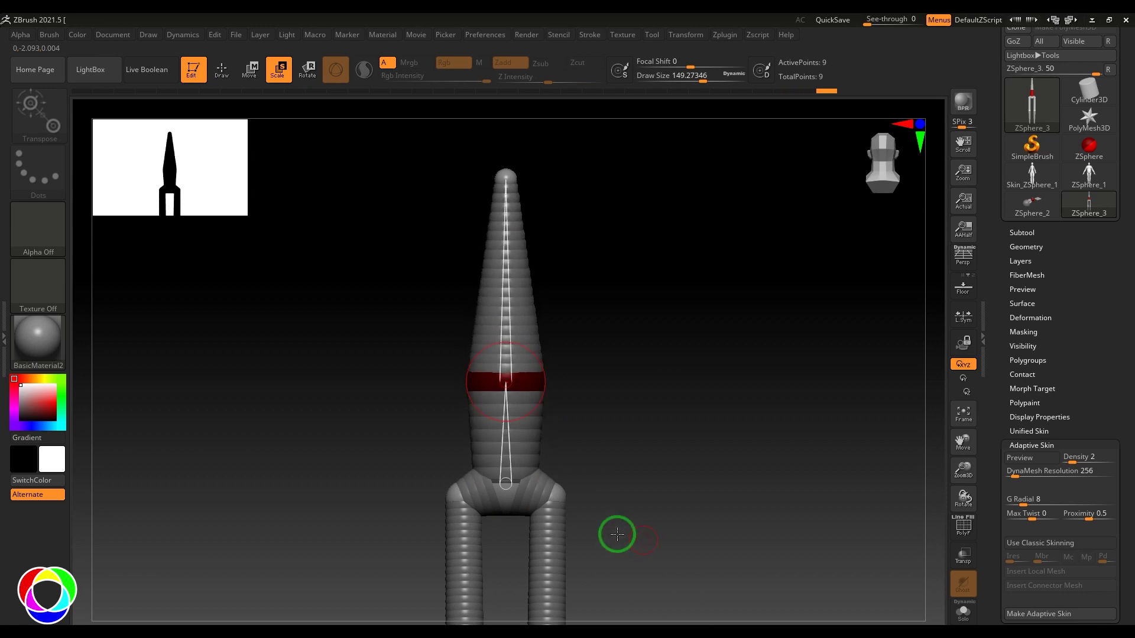
click(510, 491)
alt+drag(570, 323, 581, 373)
drag(516, 225, 608, 267)
- Add a mirrored pair of ZSpheres on the sides of the topmost torso sphere as shoulders
click(222, 66)
mouse_move(577, 319)
mouse_down()
mouse_move(623, 331)
mouse_move(620, 373)
mouse_up()
mouse_move(552, 294)
mouse_down()
mouse_move(560, 310)
mouse_move(430, 140)
mouse_up()
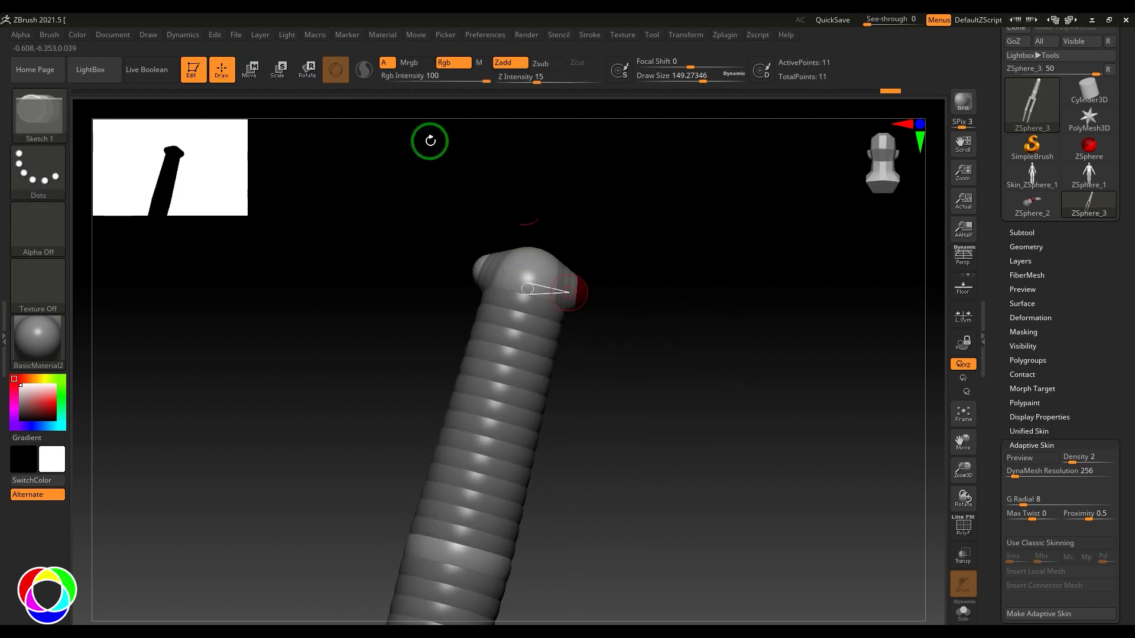
- Position the mirrored shoulder spheres a short distance out from the sides of the chest
click(252, 70)
shift+drag(682, 316, 682, 305)
drag(569, 293, 567, 274)
key(ctrl+z)
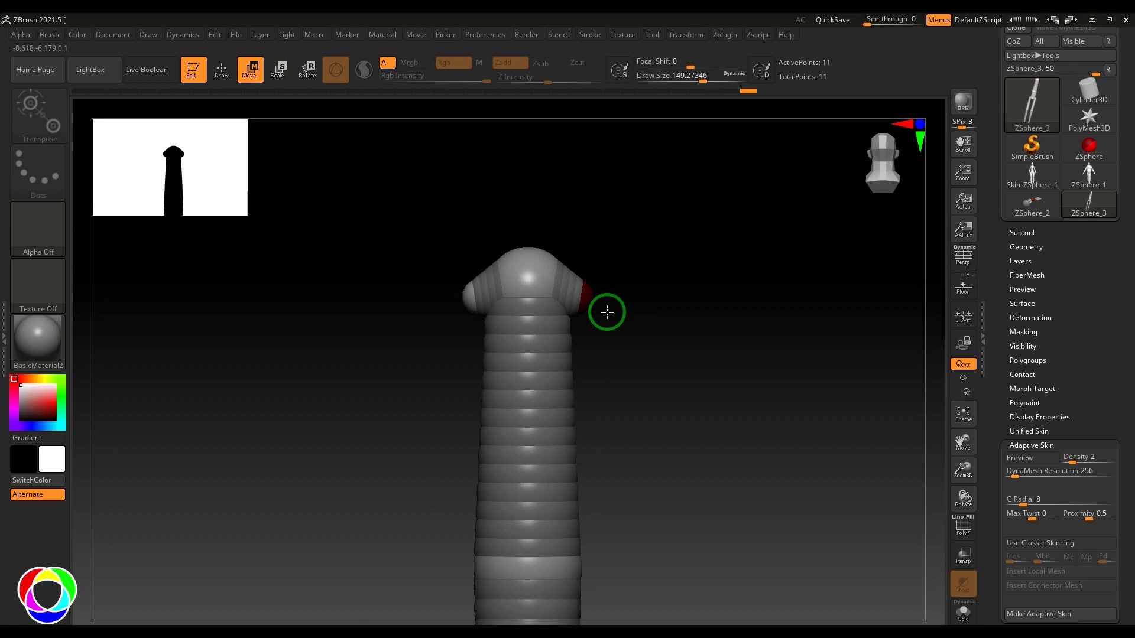
drag(607, 312, 714, 314)
drag(730, 378, 758, 407)
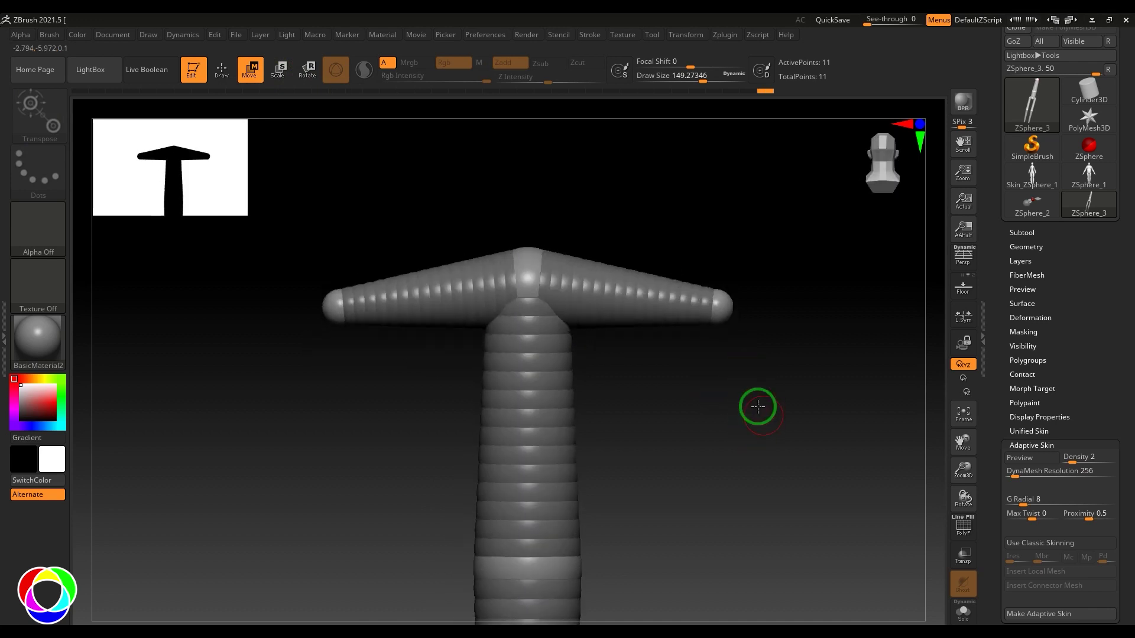
ctrl+right_drag(758, 406, 656, 309)
drag(643, 291, 608, 453)
- Scale the middle torso sphere to adjust the waist's thickness
click(277, 69)
drag(550, 423, 579, 464)
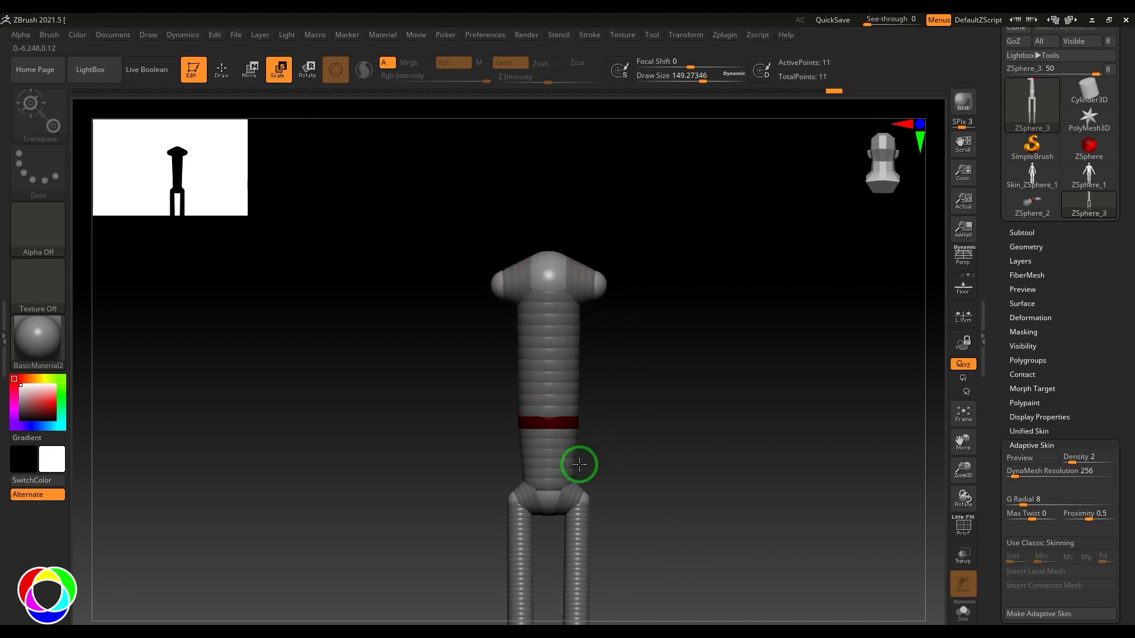
- Add a mirrored pair of ZSpheres on the shoulders and extend them downward and outward as upper arms
click(604, 273)
click(227, 67)
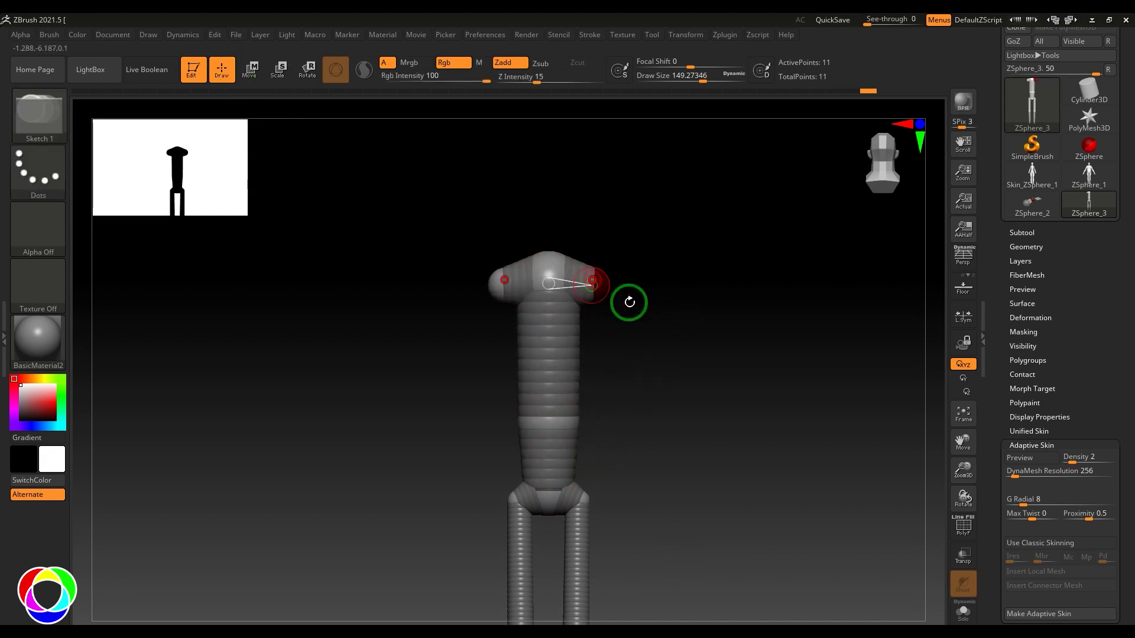
mouse_move(628, 302)
mouse_down()
mouse_move(599, 293)
mouse_move(634, 309)
mouse_move(658, 458)
mouse_move(651, 407)
mouse_move(653, 416)
mouse_up()
click(253, 71)
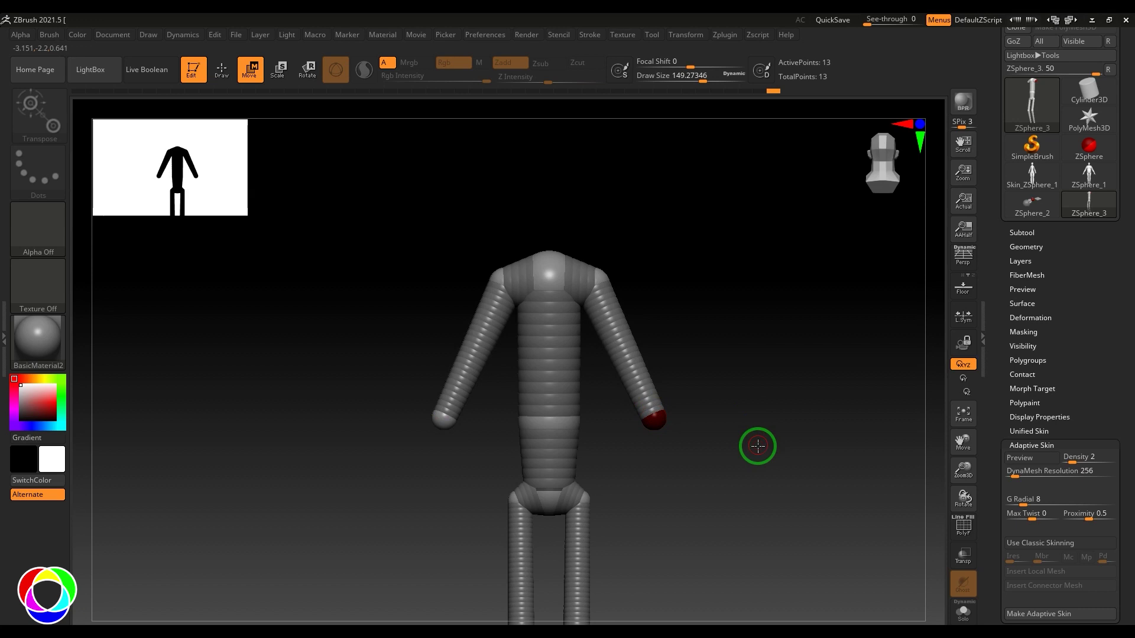
- Shift the chest and waist spheres backward in side view to give the torso a curved profile
drag(755, 446, 668, 424)
ctrl+right_drag(688, 429, 658, 420)
drag(646, 388, 647, 388)
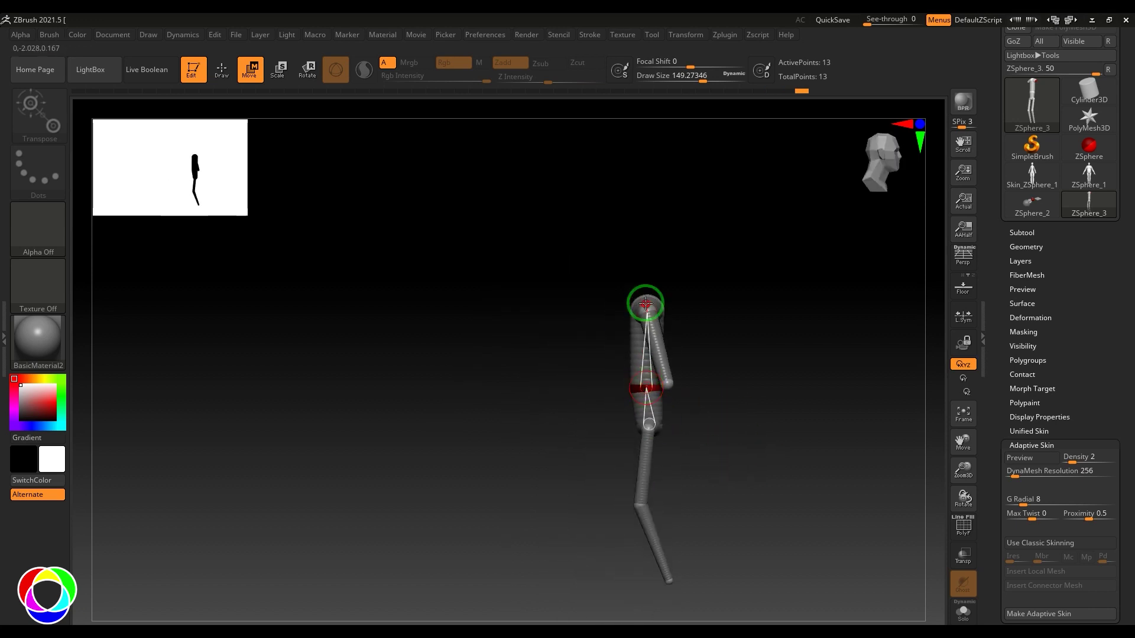
drag(620, 321, 562, 329)
drag(649, 299, 783, 371)
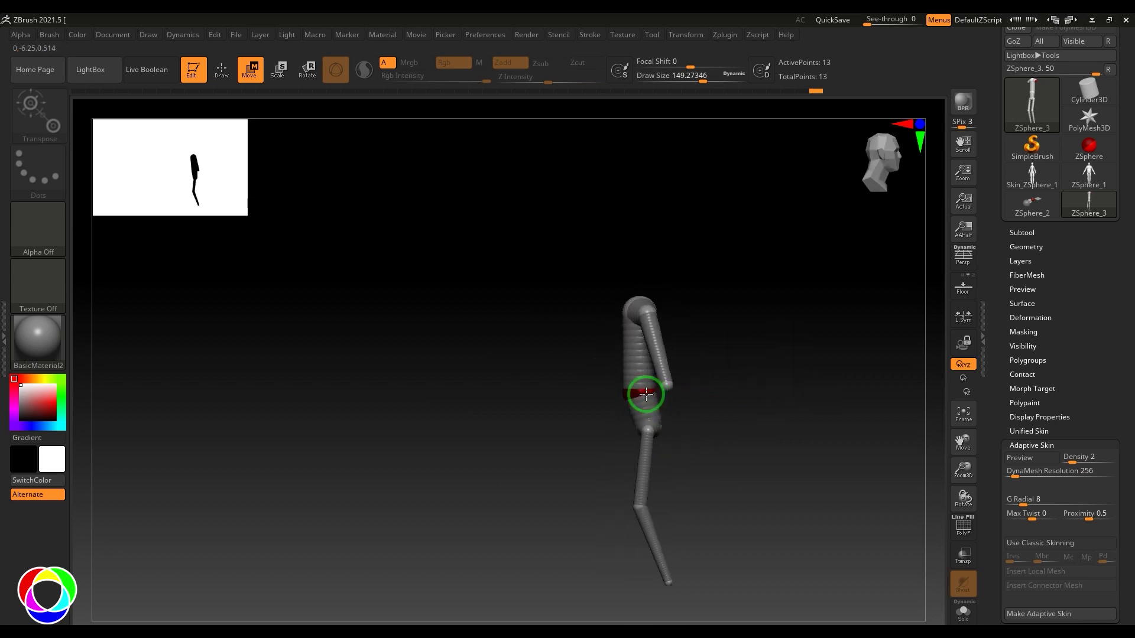
- Reposition the knee and ankle spheres in side and front view to straighten the legs and spread the feet slightly
drag(720, 439, 709, 444)
drag(642, 502, 641, 514)
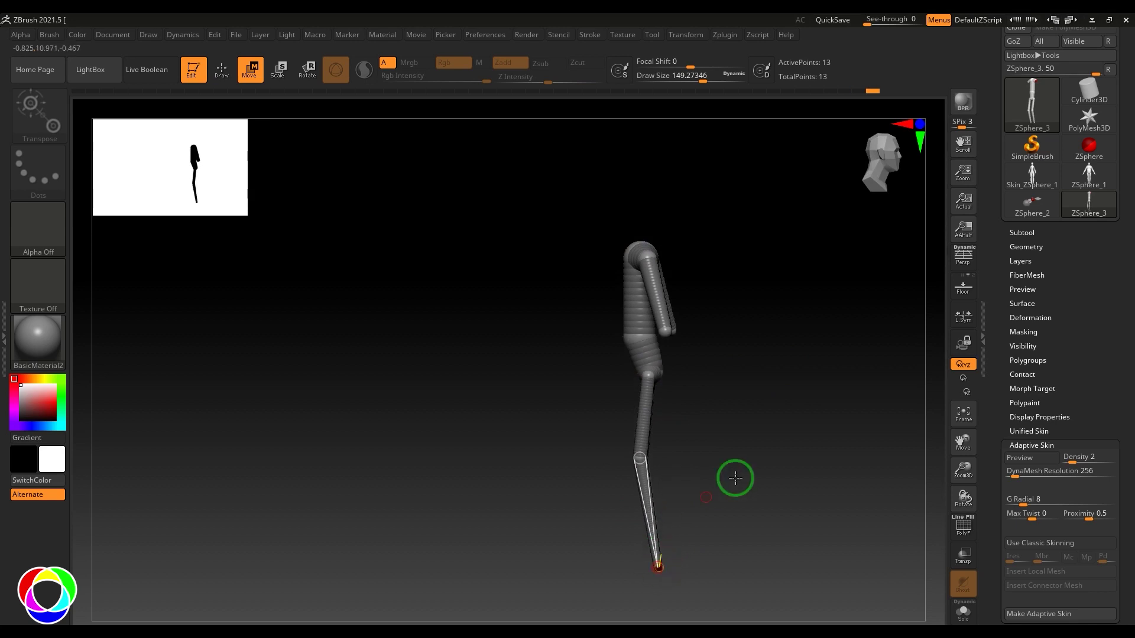
shift+drag(734, 477, 710, 471)
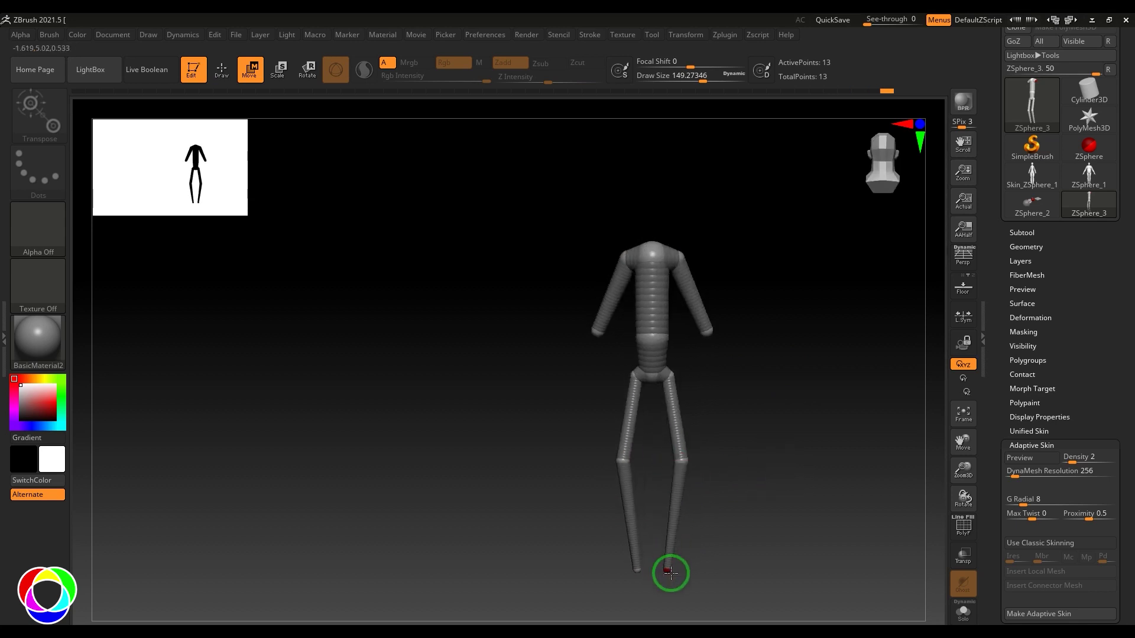
mouse_move(672, 570)
mouse_down()
mouse_move(705, 577)
mouse_move(691, 578)
mouse_up()
shift+drag(752, 469, 653, 456)
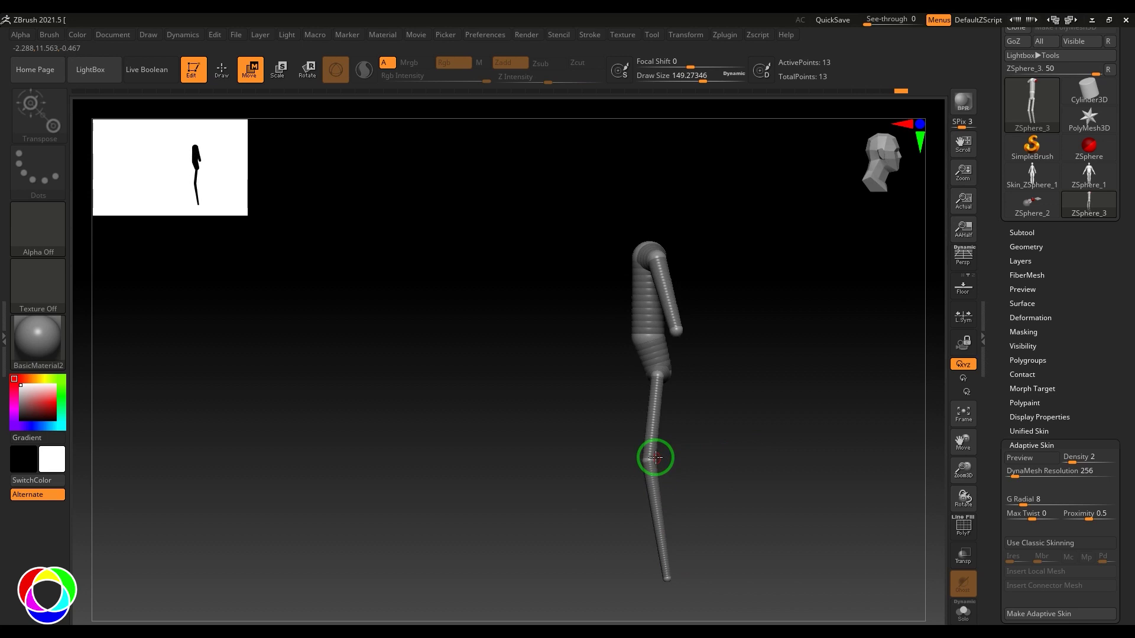
drag(678, 579, 661, 585)
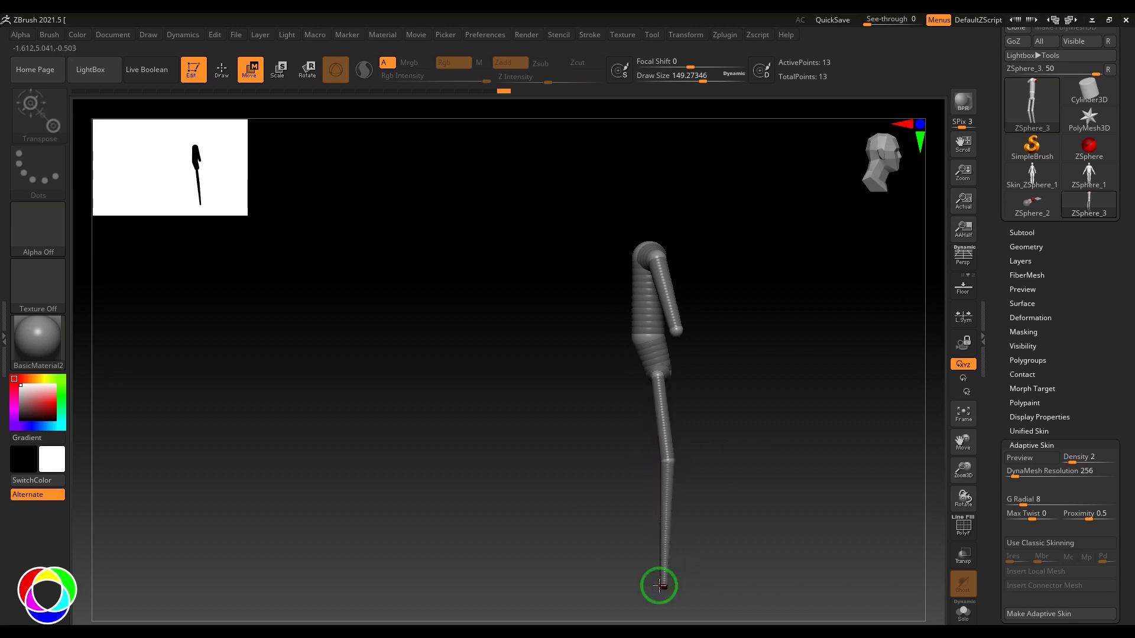
- Add a ZSphere on top of the chest sphere and move it up into place as the neck
mouse_move(805, 441)
shift+mouse_down()
mouse_move(736, 370)
mouse_move(727, 431)
mouse_move(739, 464)
shift+mouse_up()
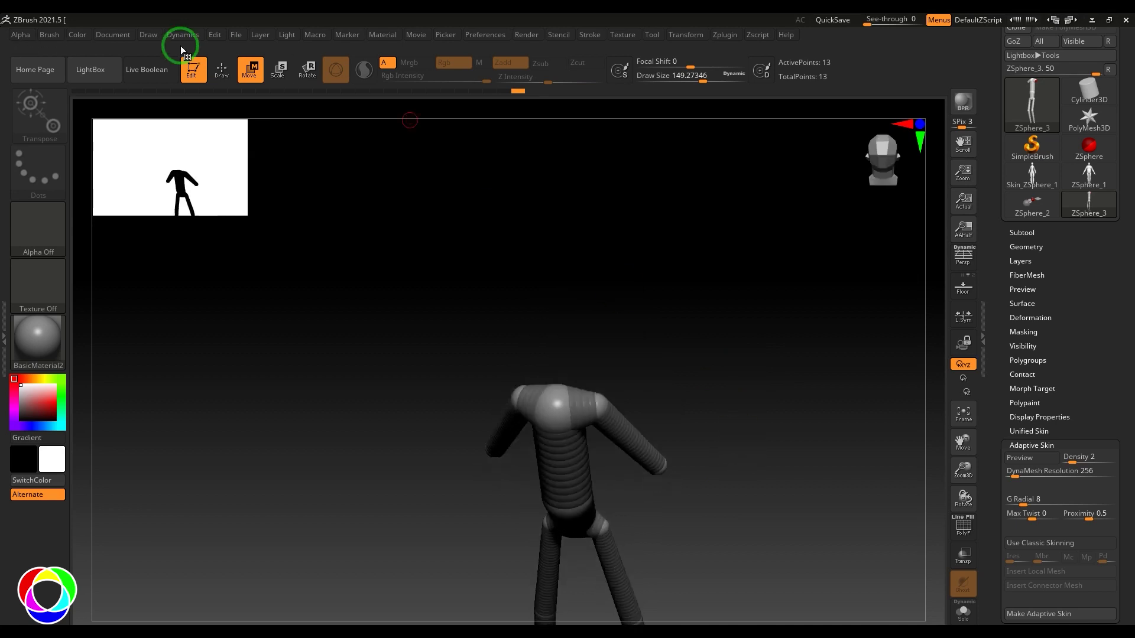
click(222, 69)
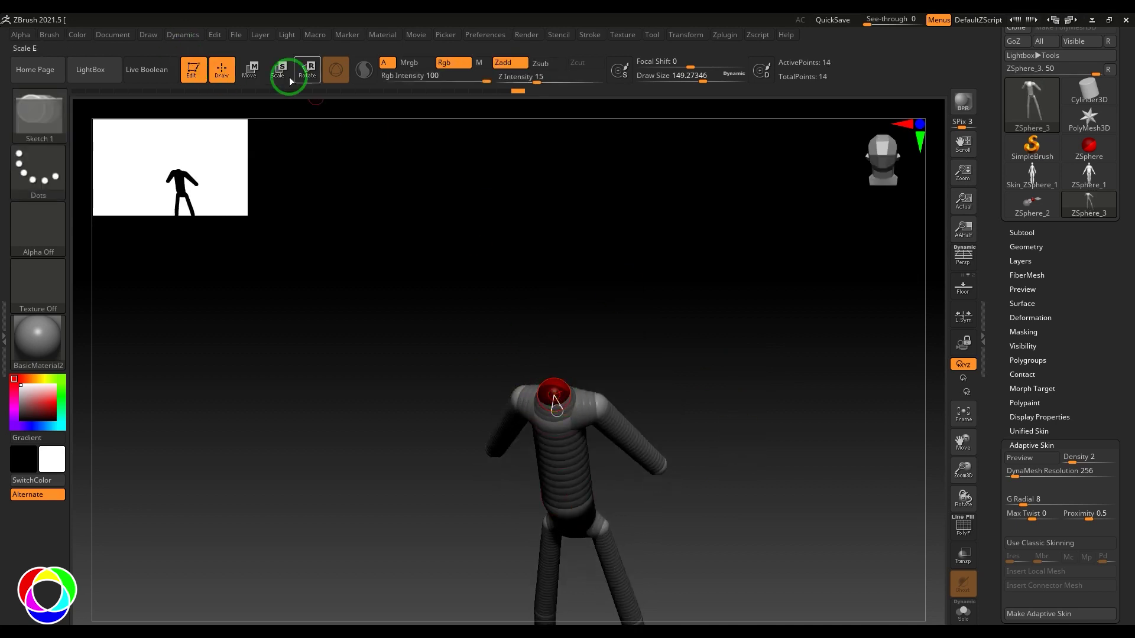
key(w)
mouse_move(579, 266)
mouse_down()
mouse_move(600, 291)
mouse_move(679, 327)
mouse_move(683, 352)
mouse_up()
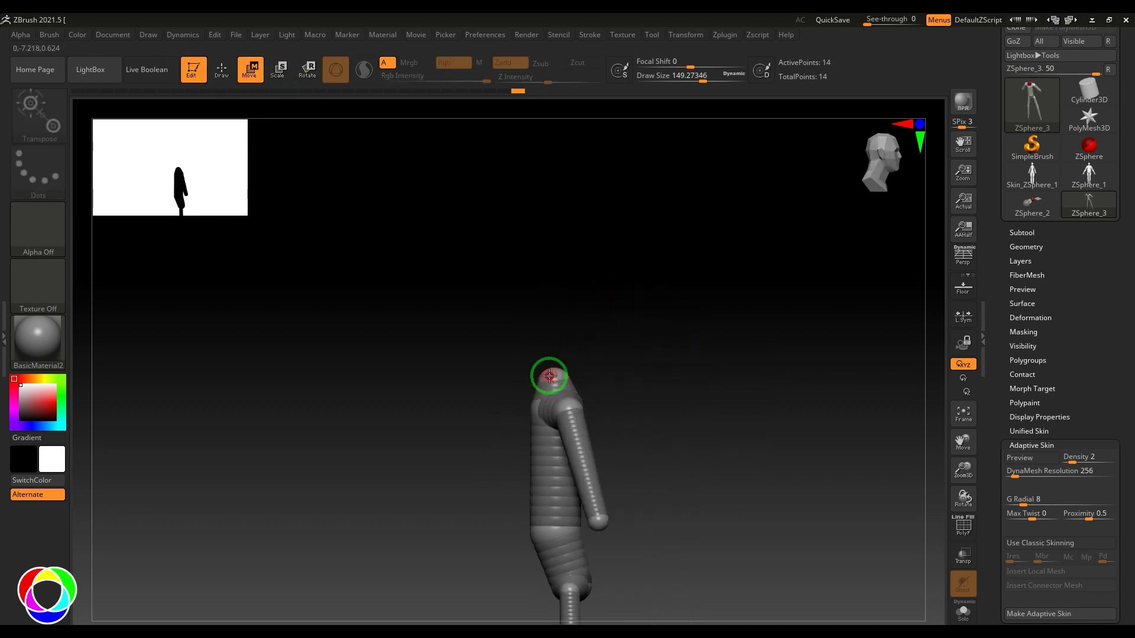
mouse_move(681, 297)
mouse_down()
mouse_move(662, 278)
mouse_move(694, 279)
mouse_move(680, 322)
mouse_move(650, 343)
mouse_up()
- Add a ZSphere above the neck, scale it up into a head and position it over the neck
click(222, 69)
click(249, 69)
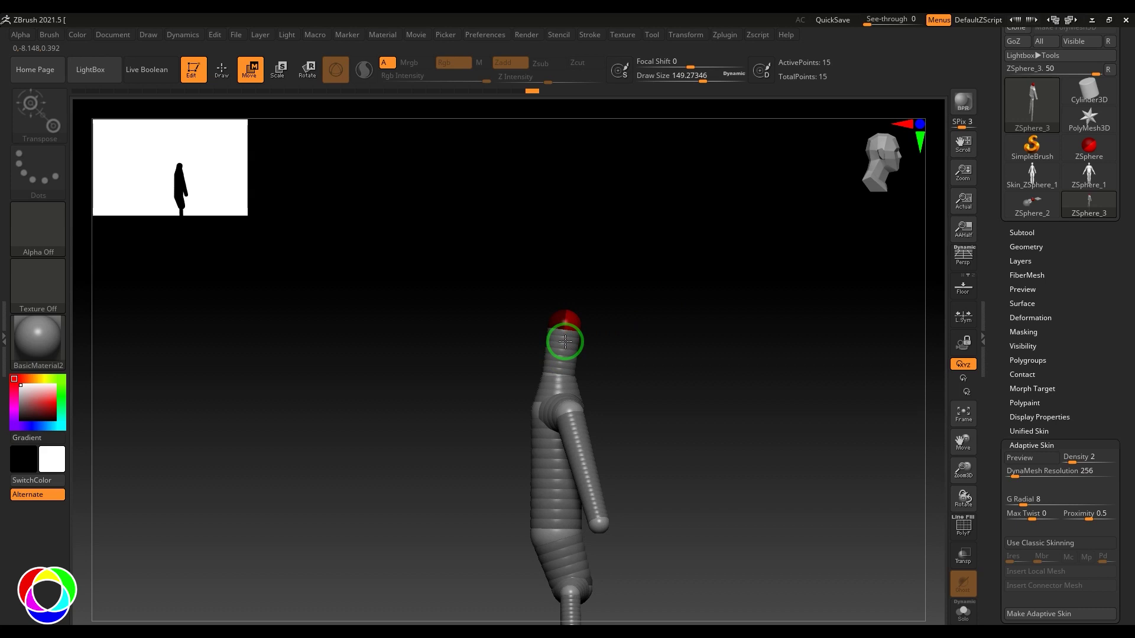
click(281, 71)
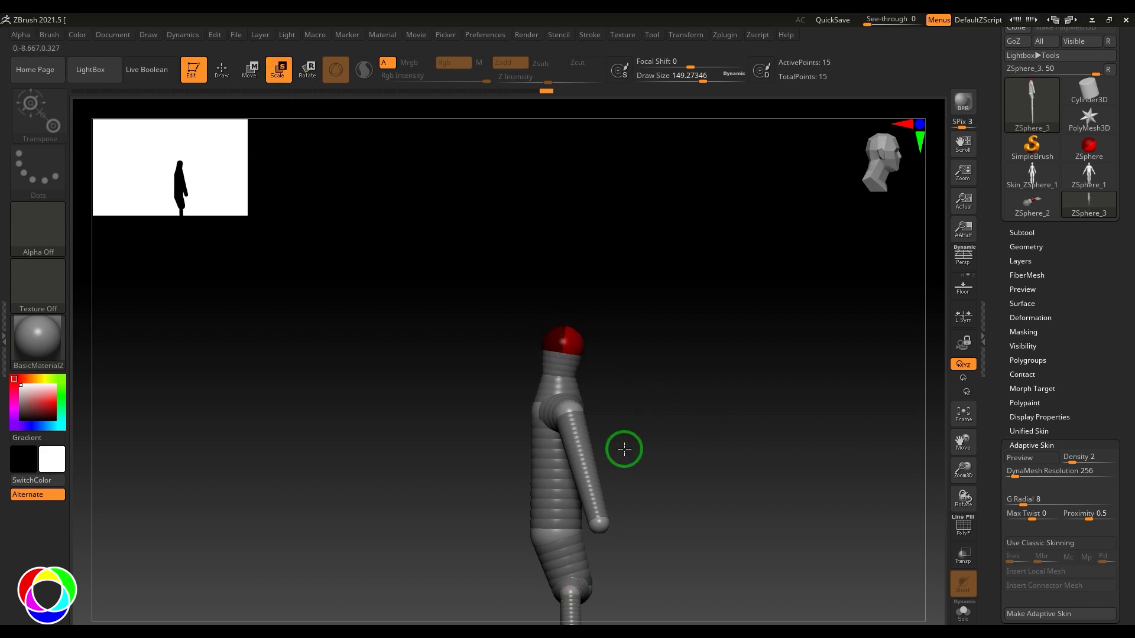
click(262, 79)
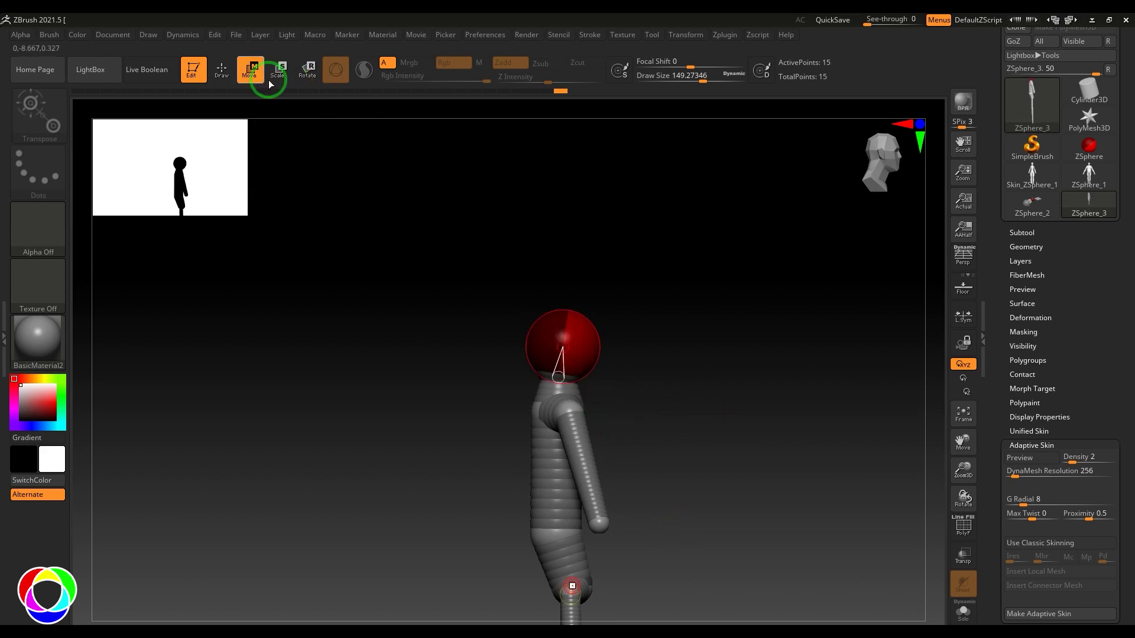
drag(560, 380, 588, 152)
- Add mirrored ZSpheres at the elbows and extend them down to the wrists as forearms
click(216, 71)
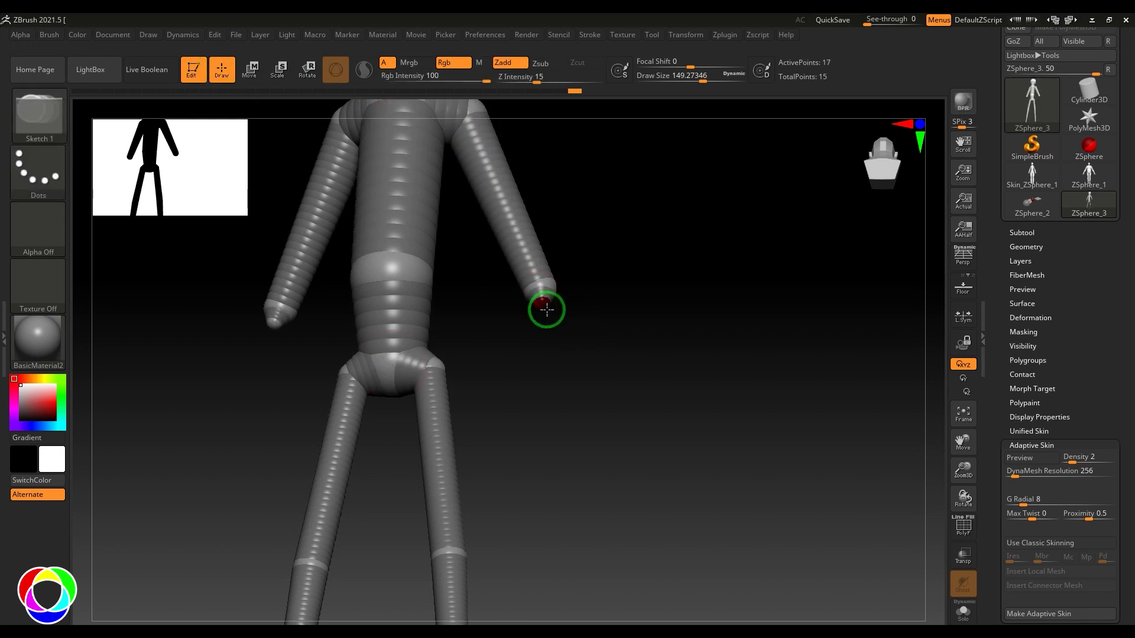
click(249, 69)
drag(545, 302, 549, 465)
drag(780, 354, 754, 352)
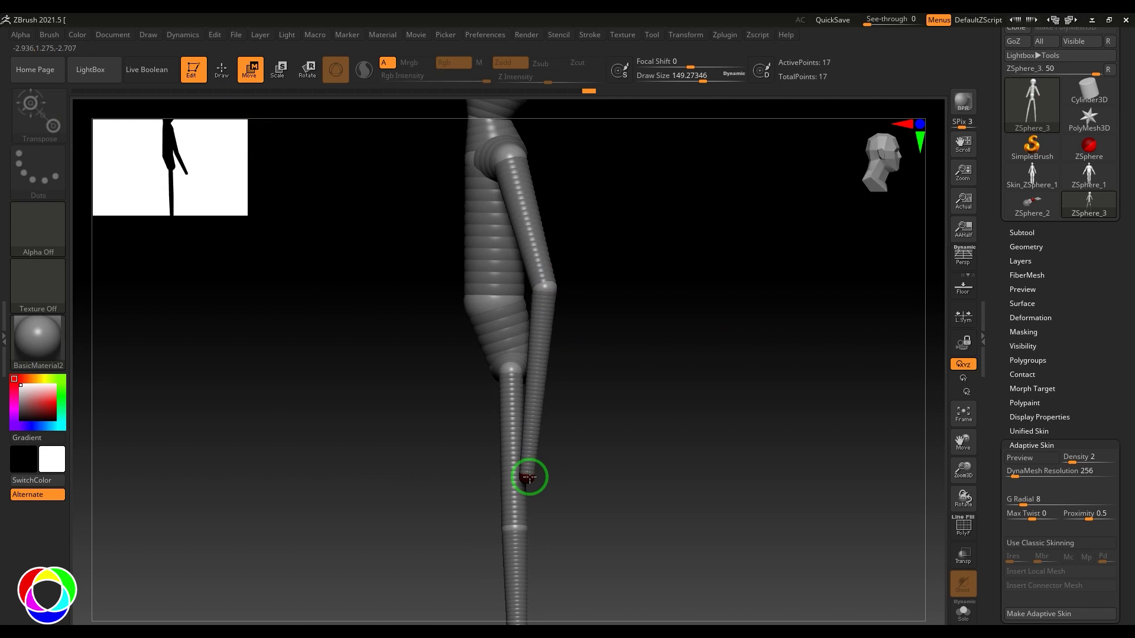
drag(549, 461, 568, 326)
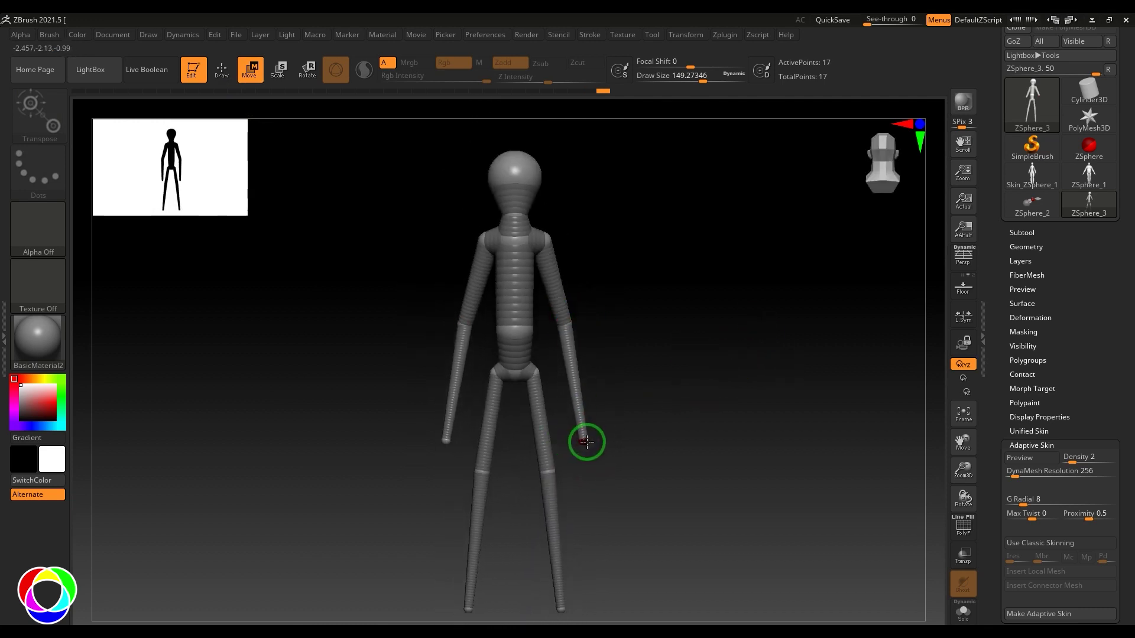
- Reposition the elbow and wrist spheres in side view so the arms hang closer to the body's centreline
alt+drag(621, 390, 667, 300)
drag(667, 300, 665, 384)
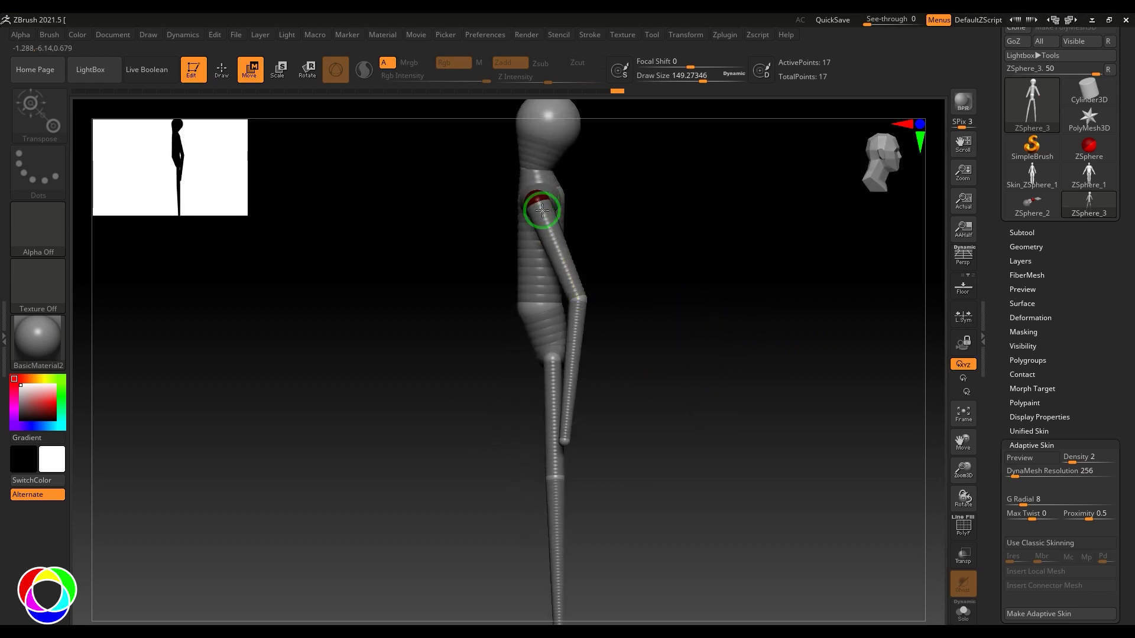
key(ctrl+shift+z)
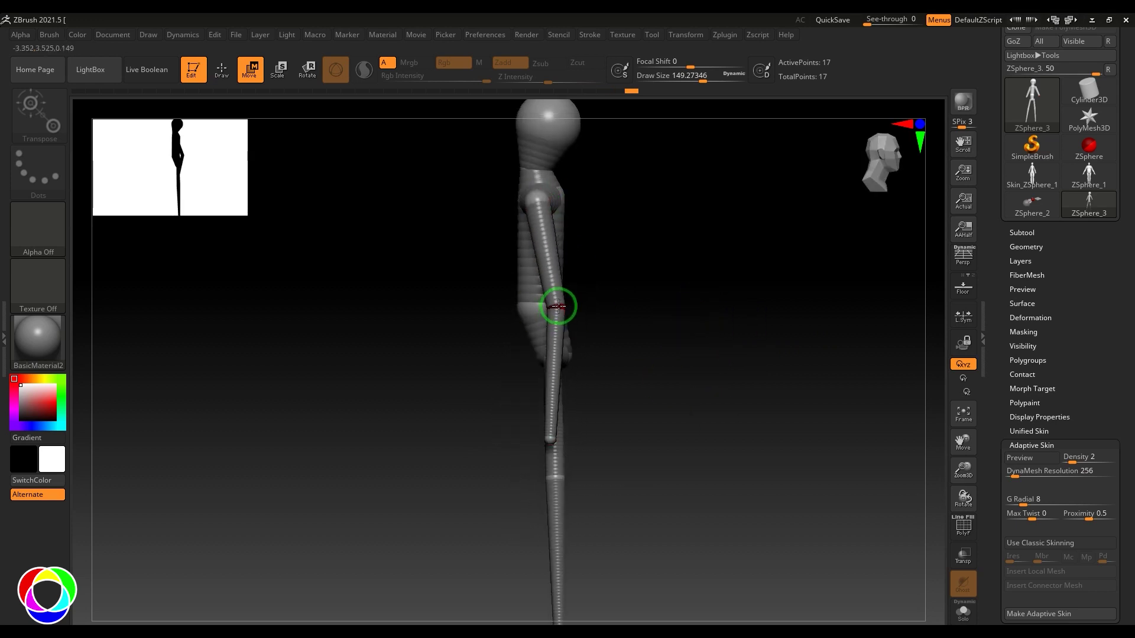
drag(549, 441, 537, 456)
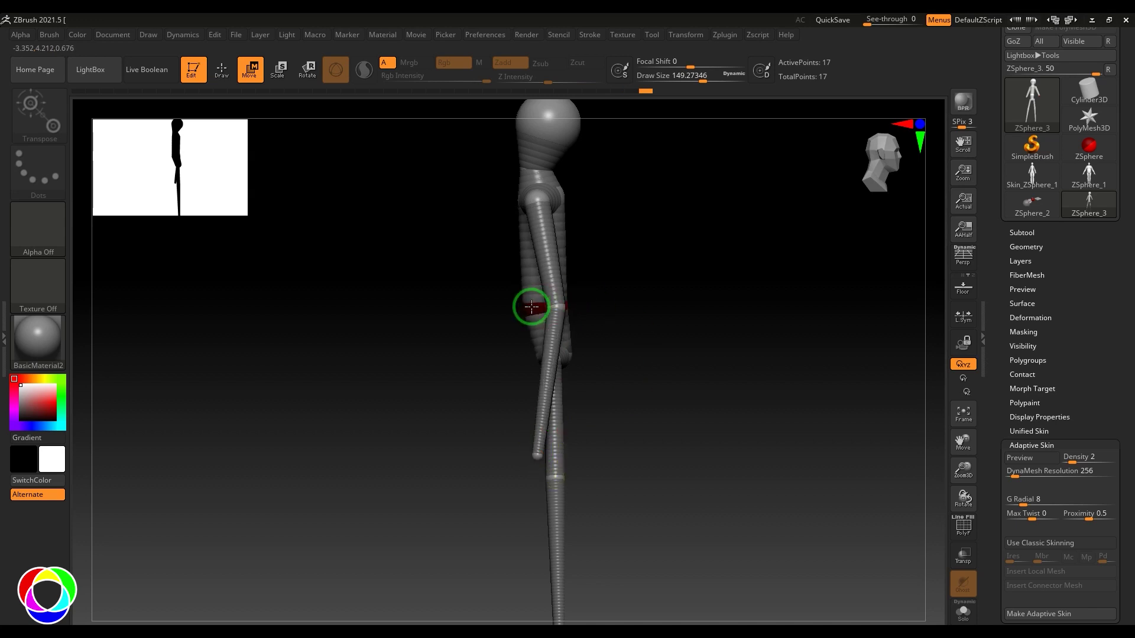
drag(531, 306, 669, 271)
- Scale up the chest sphere and move the mirrored shoulder spheres farther outward to broaden the upper body
click(282, 70)
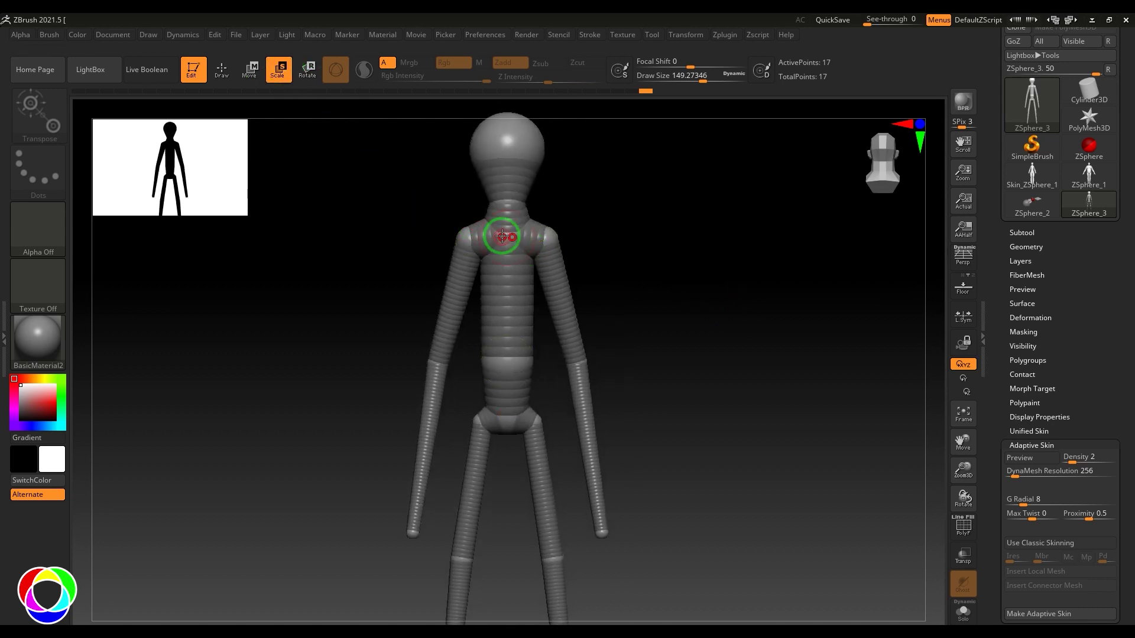
click(249, 70)
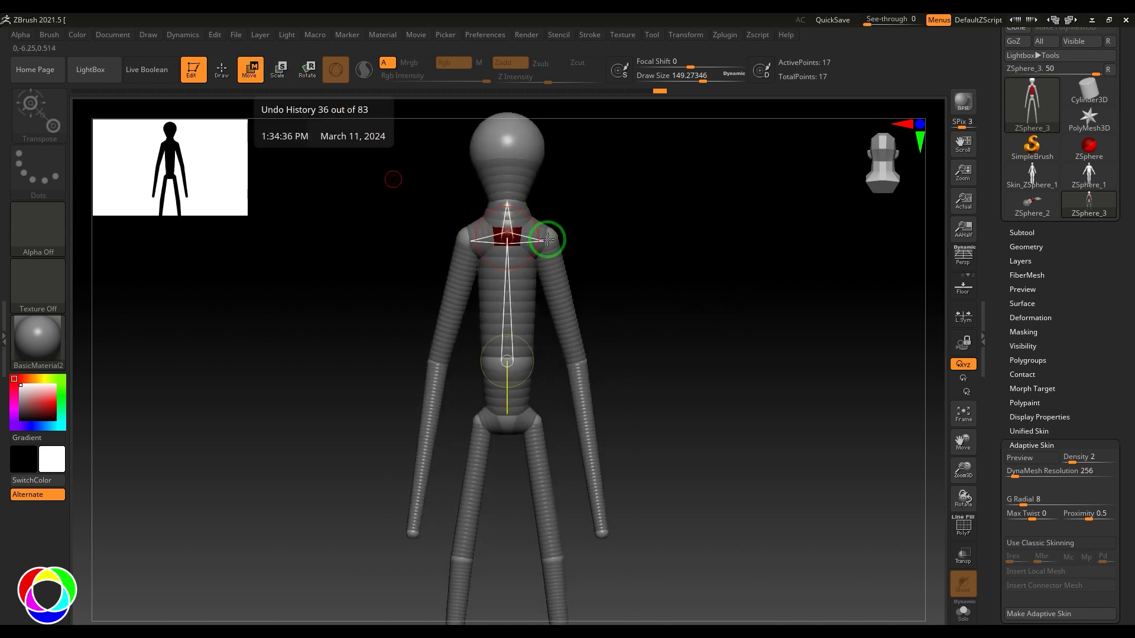
drag(542, 240, 566, 243)
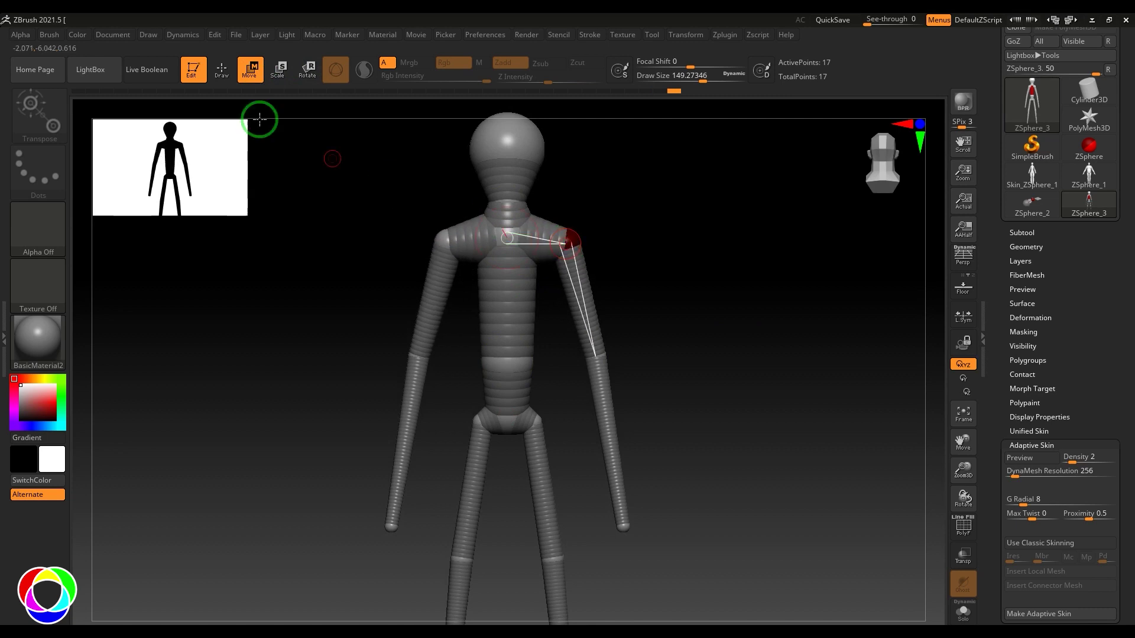
click(278, 70)
click(509, 239)
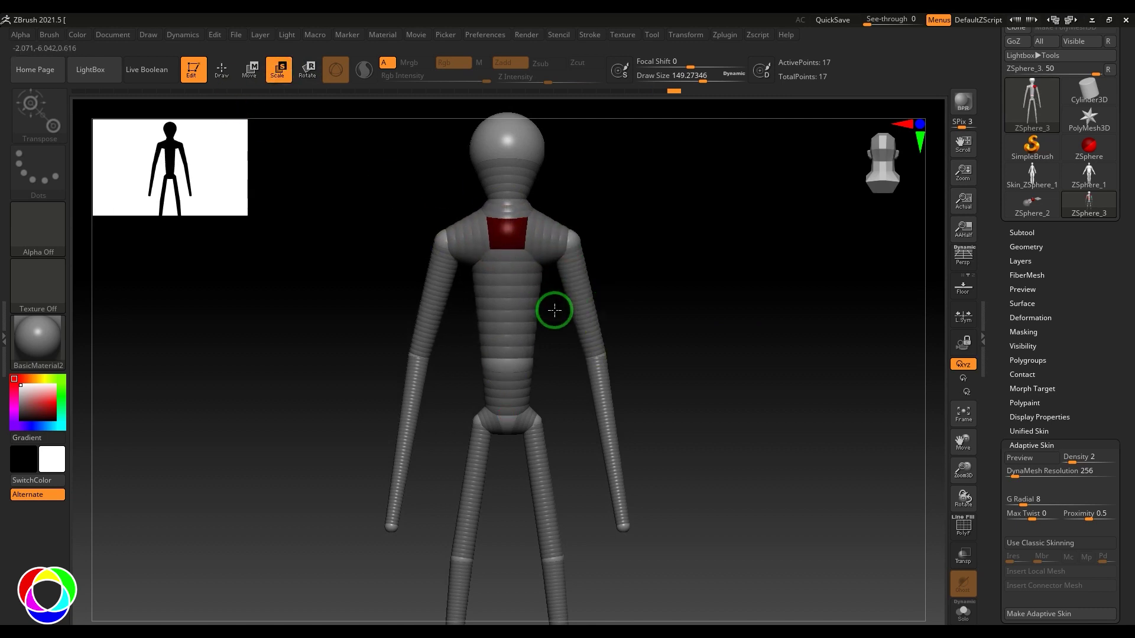
click(249, 69)
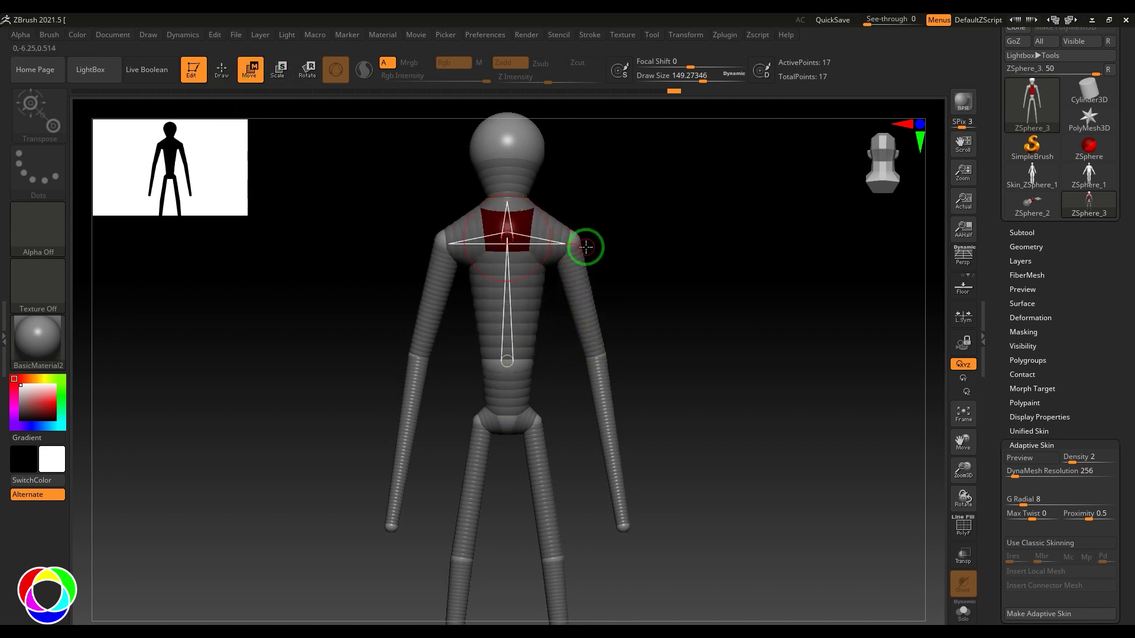
drag(569, 244, 587, 245)
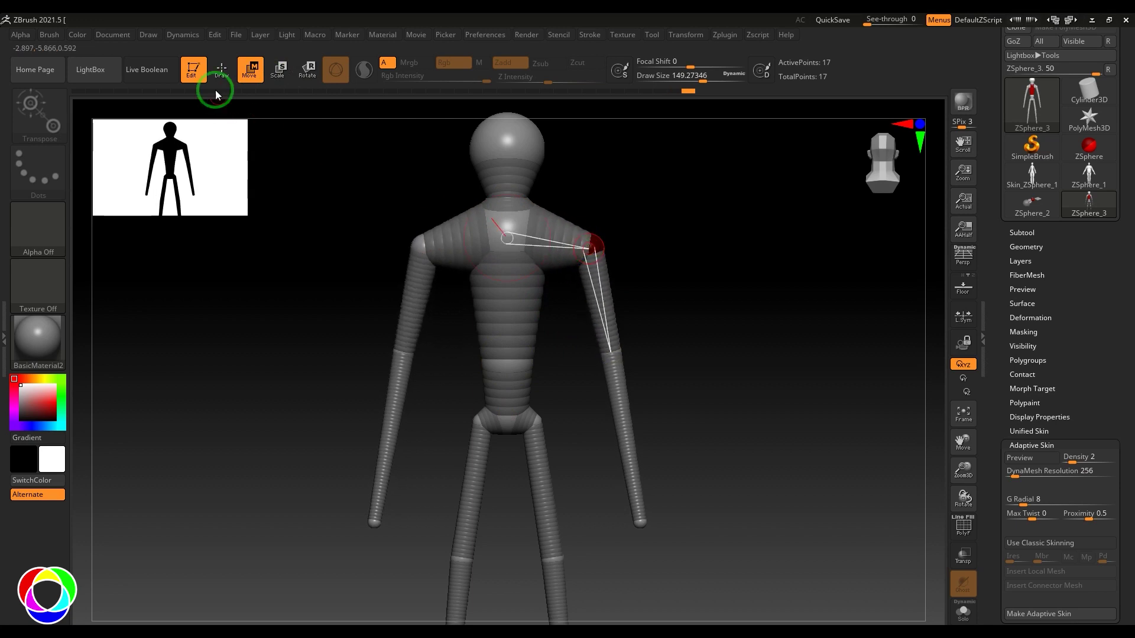
click(284, 77)
mouse_move(512, 244)
mouse_down()
mouse_move(542, 272)
mouse_move(526, 253)
mouse_up()
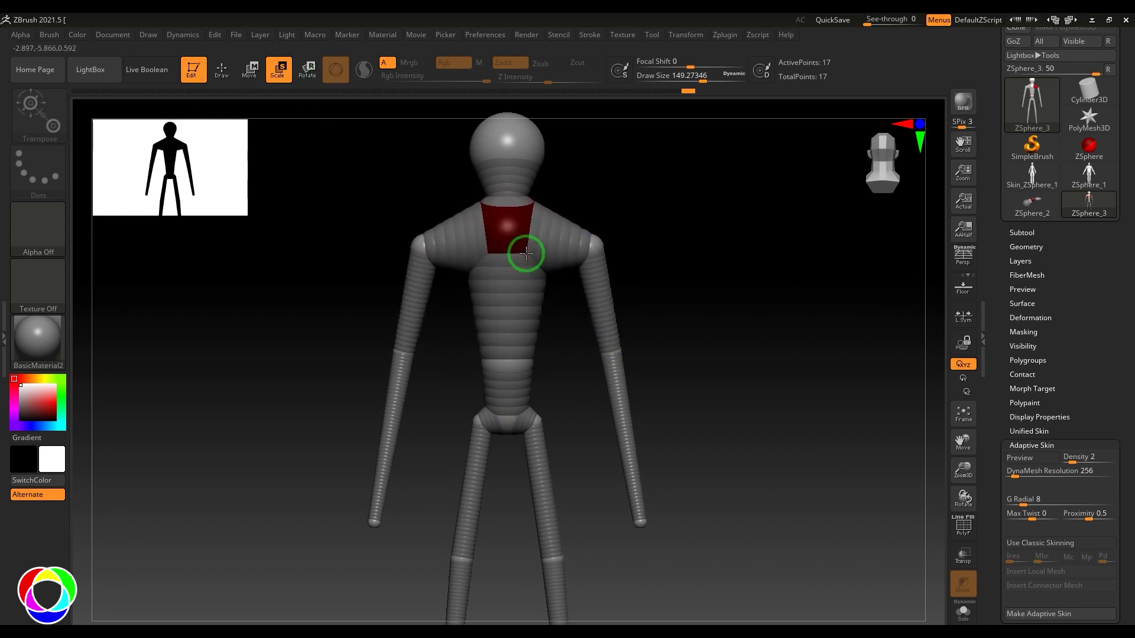
- Insert a ZSphere between the chest and waist spheres and scale it up to form the ribcage
click(215, 70)
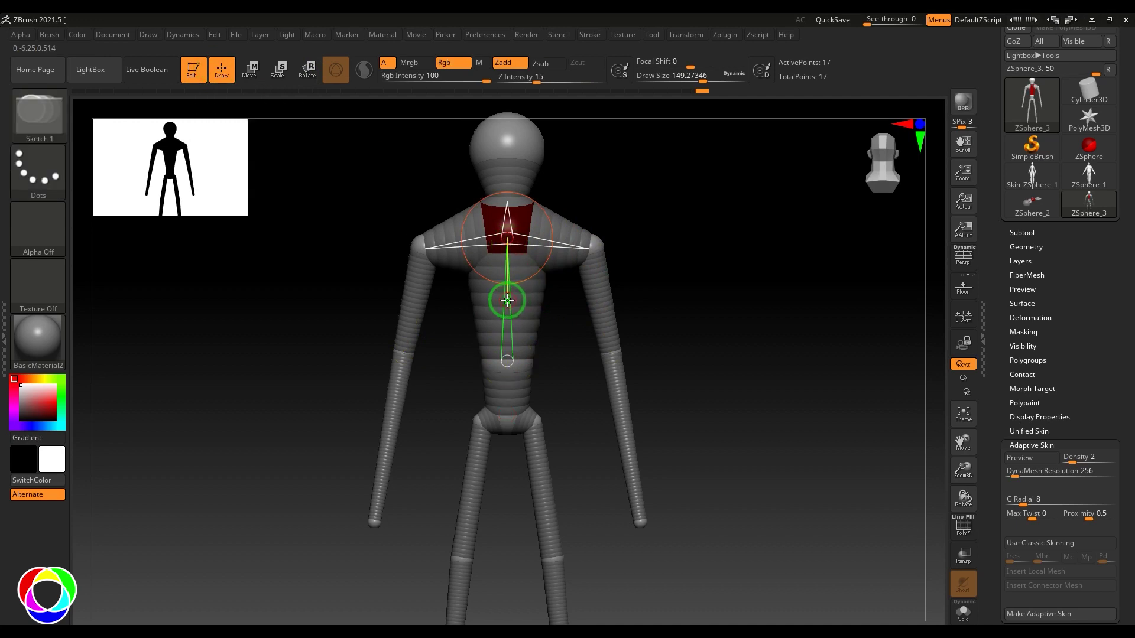
click(507, 300)
click(275, 74)
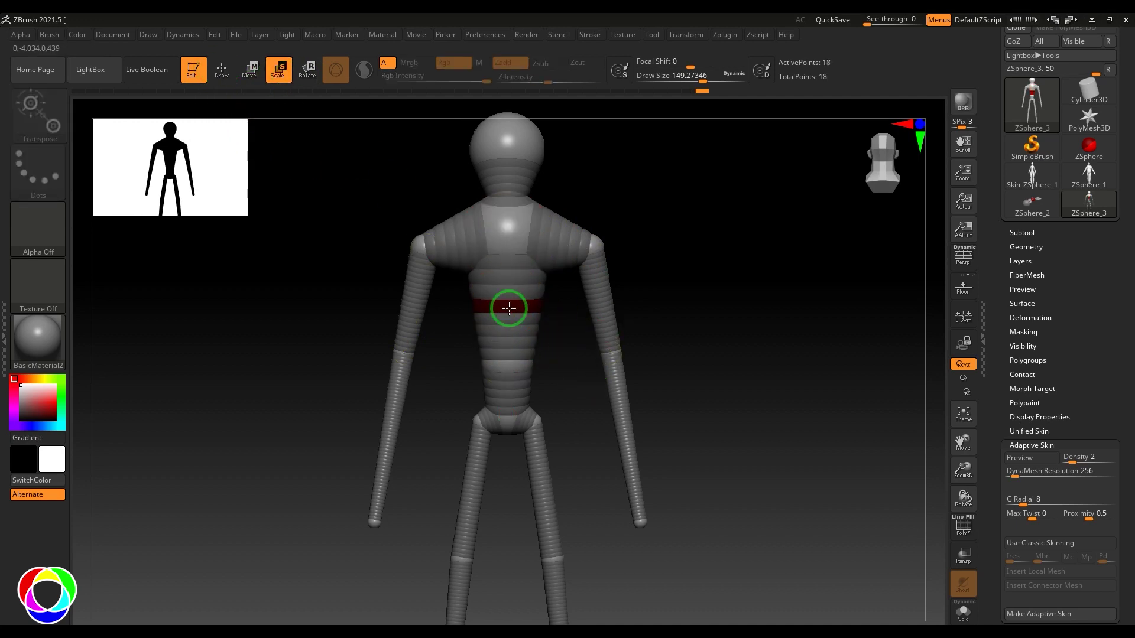
drag(509, 308, 611, 446)
drag(502, 299, 501, 288)
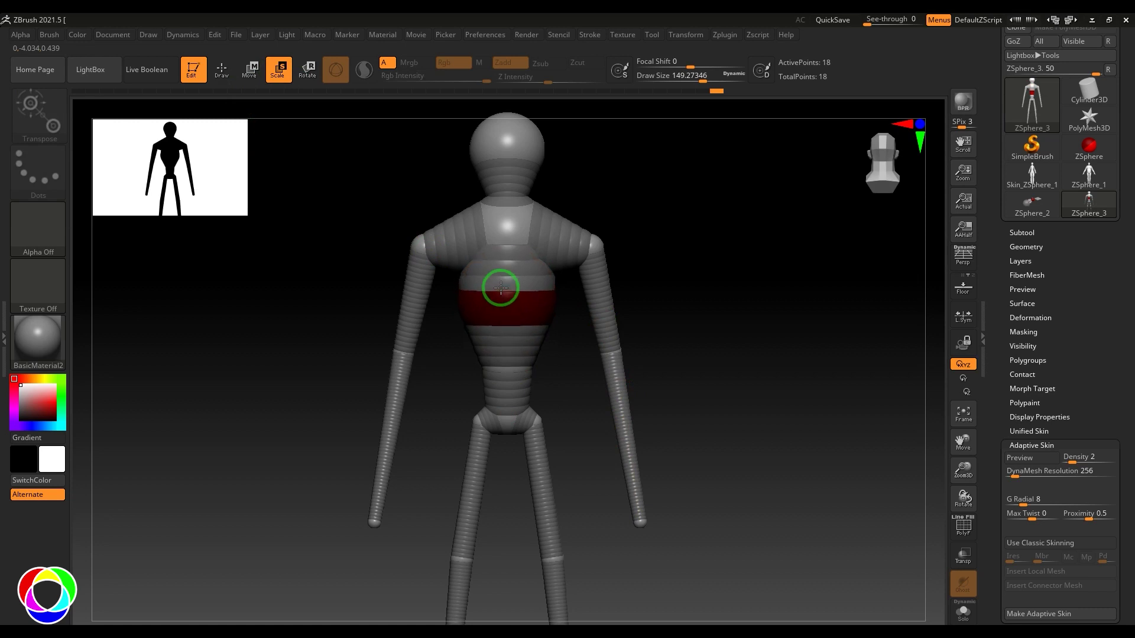
click(506, 231)
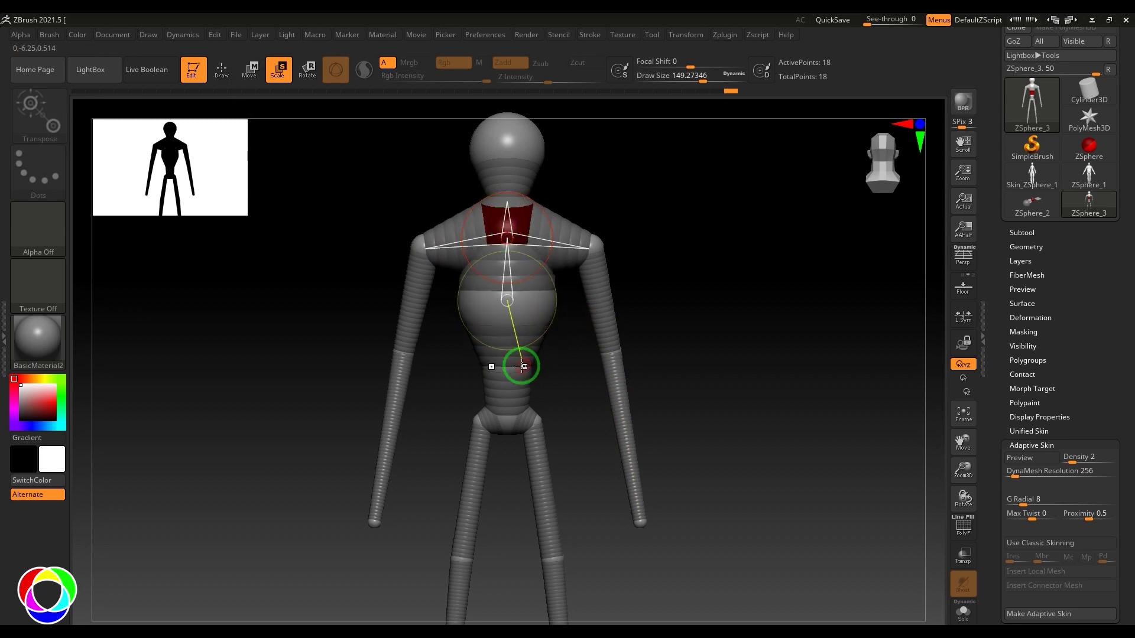
- Scale up the waist and pelvis spheres and move the mirrored hip spheres outward and slightly down
drag(508, 366, 548, 553)
drag(505, 421, 532, 516)
click(532, 421)
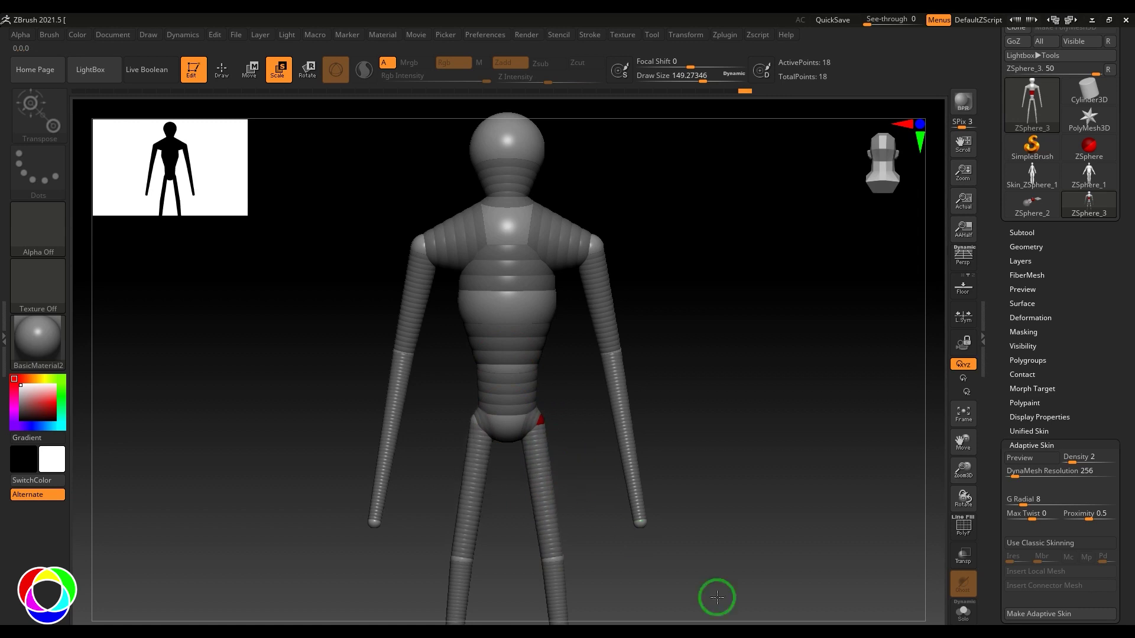
click(499, 427)
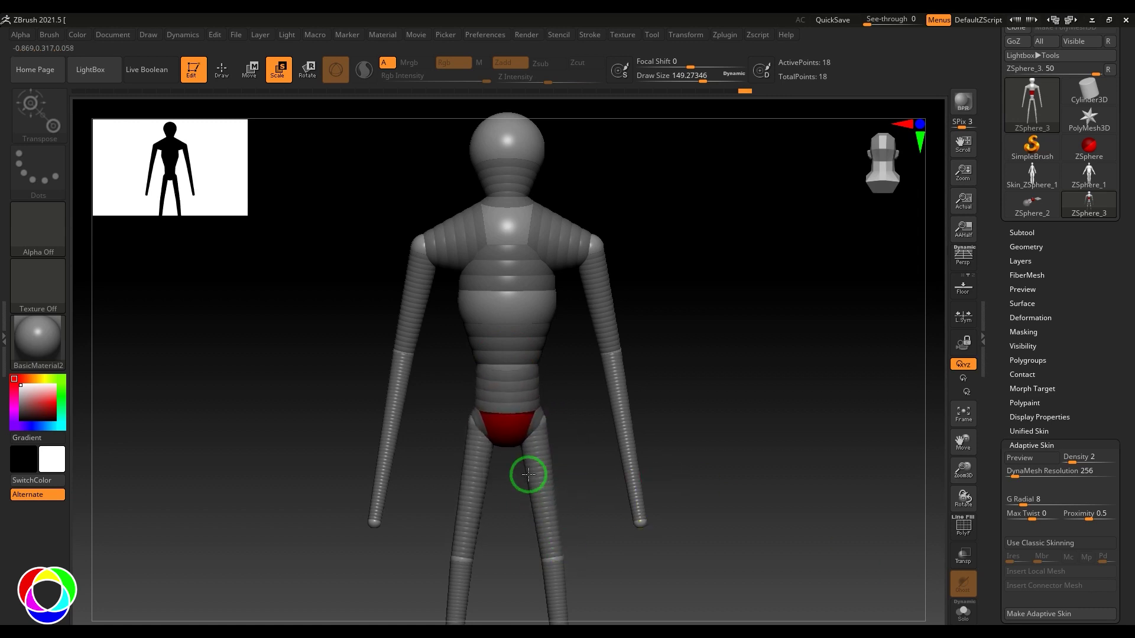
click(255, 73)
drag(538, 422, 552, 435)
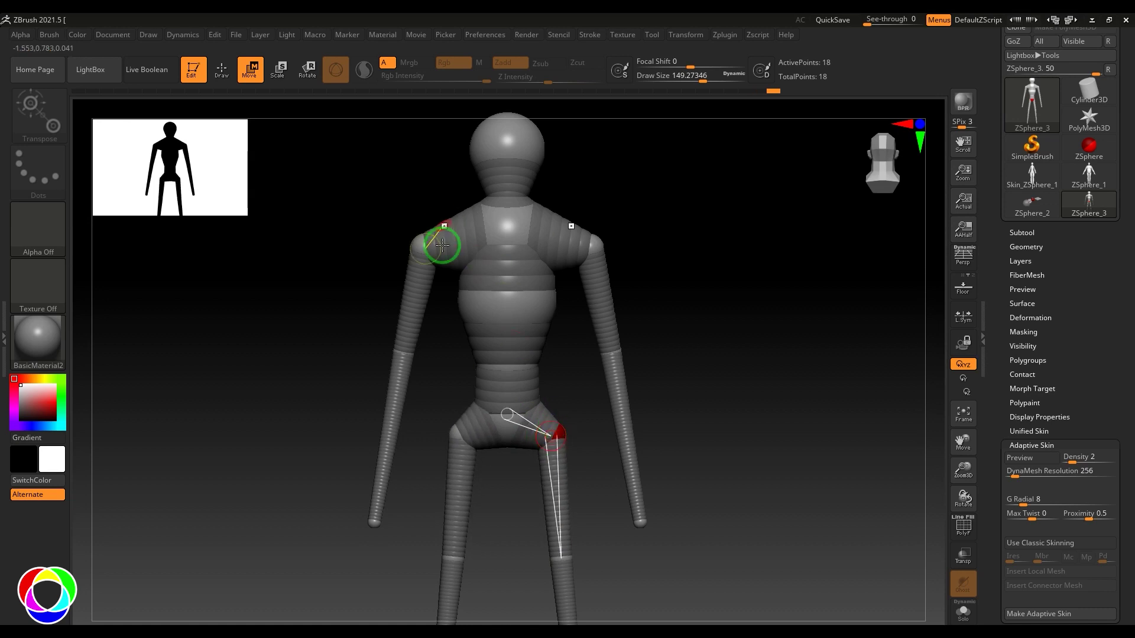
- Insert mirrored ZSpheres midway along the upper arms, scale them up, and shift them in side view to shape the biceps area
click(222, 69)
click(603, 303)
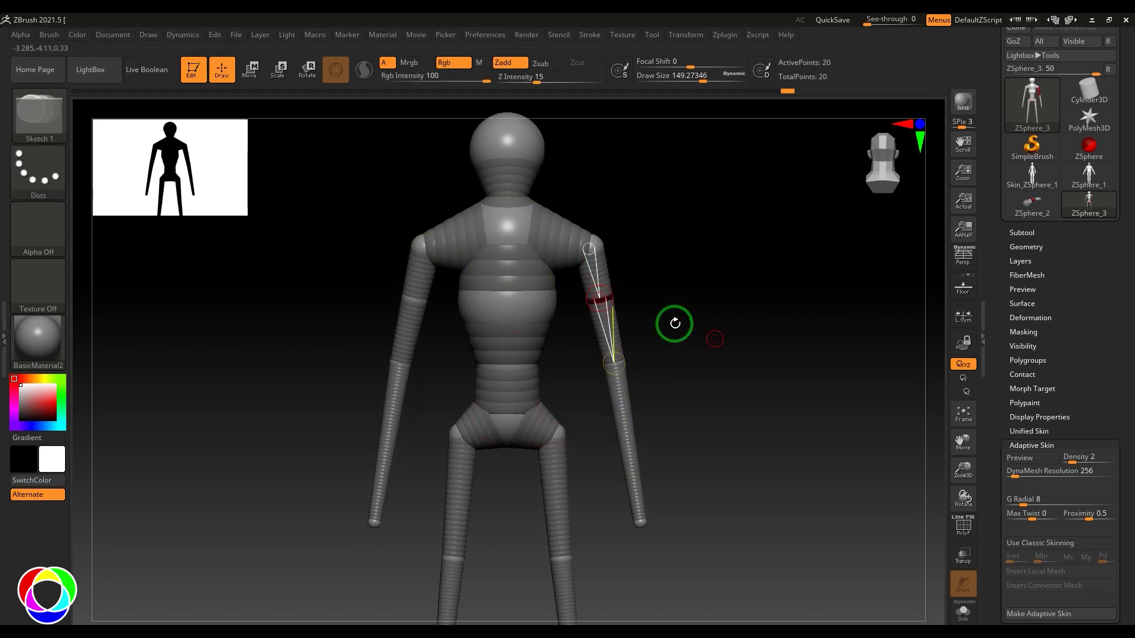
click(279, 70)
shift+drag(821, 355, 804, 339)
click(251, 68)
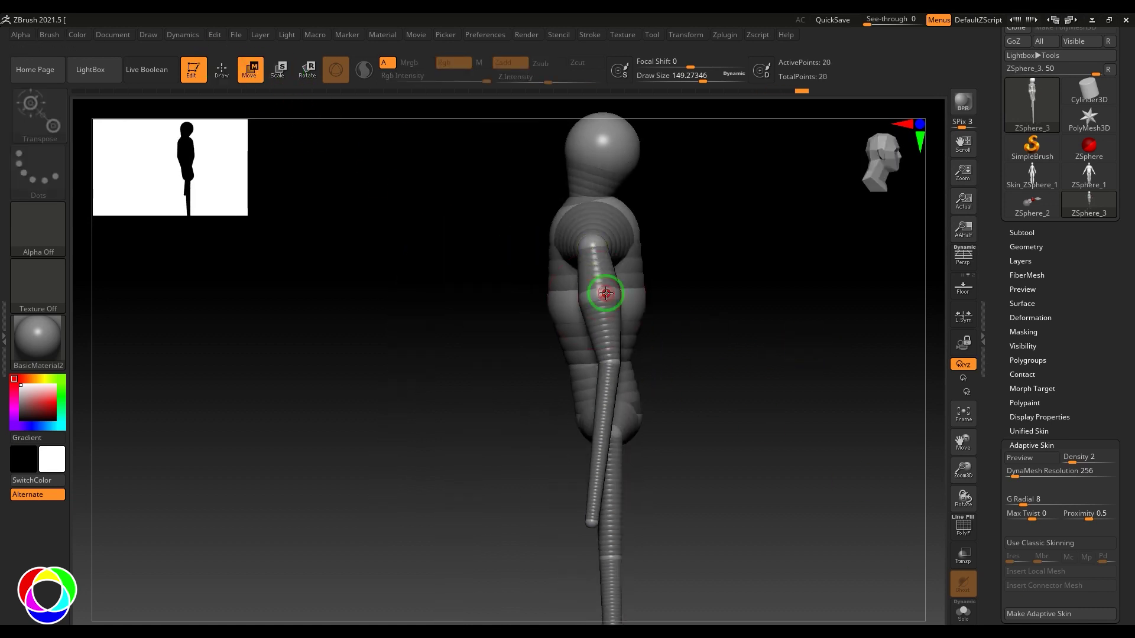
drag(605, 296, 588, 297)
drag(754, 318, 385, 178)
- Insert mirrored ZSpheres just below the elbows, scale them up into forearm bulges, and adjust the arm spheres in side view
key(q)
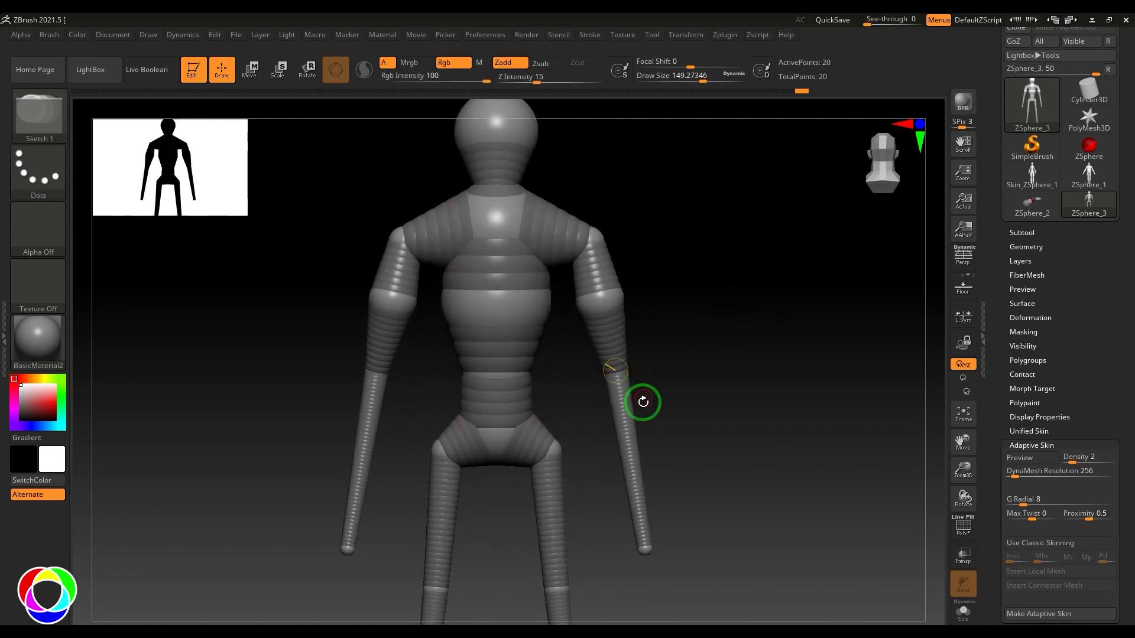
click(621, 408)
key(e)
drag(615, 377, 829, 502)
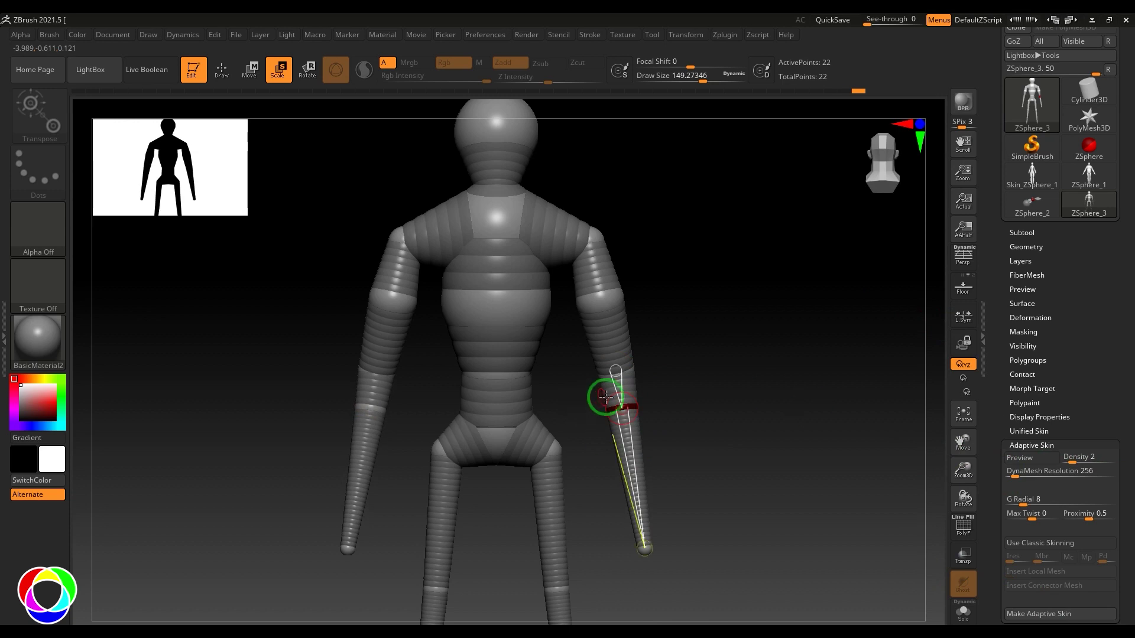
drag(747, 438, 600, 296)
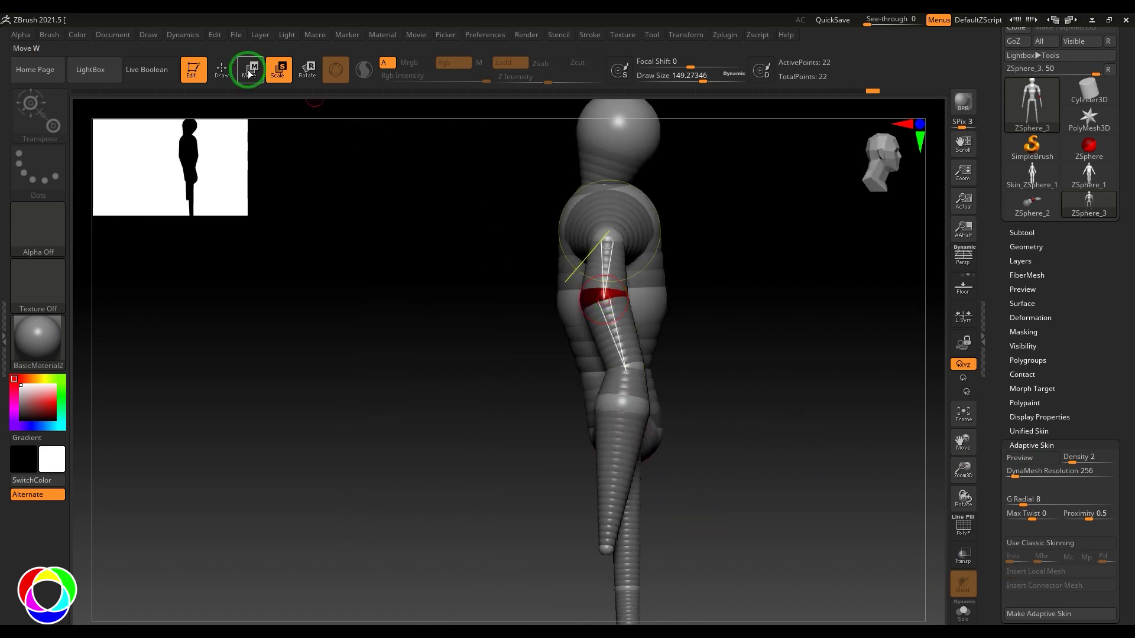
click(248, 71)
shift+drag(658, 412, 598, 218)
drag(695, 305, 726, 247)
- Scale up the mirrored hip and knee spheres to thicken the legs, undoing the attempt that shifts the knees
alt+drag(764, 362, 715, 325)
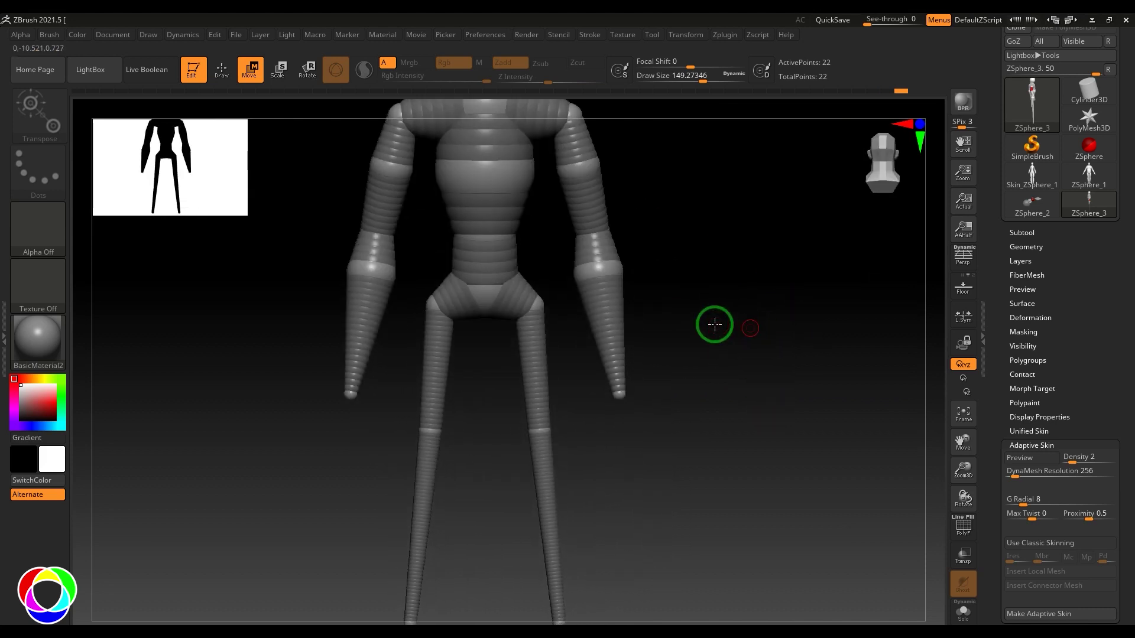
key(e)
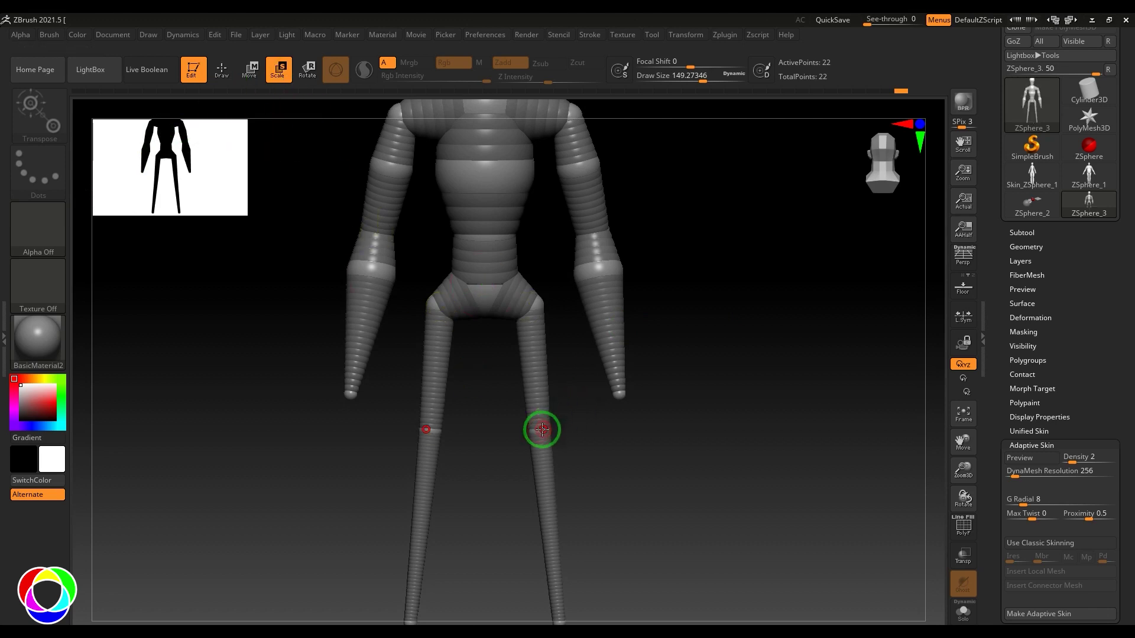
drag(542, 429, 648, 459)
drag(533, 315, 849, 605)
drag(538, 427, 765, 522)
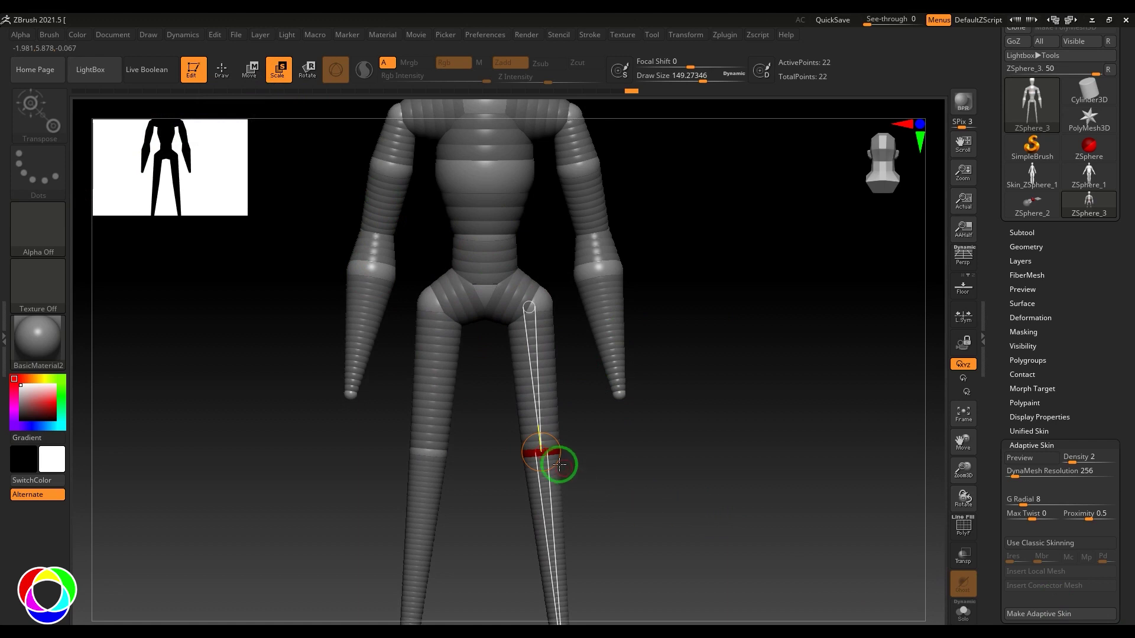
key(ctrl+z)
drag(537, 430, 848, 580)
- Insert a mirrored pair of ZSpheres midway along the thighs
key(q)
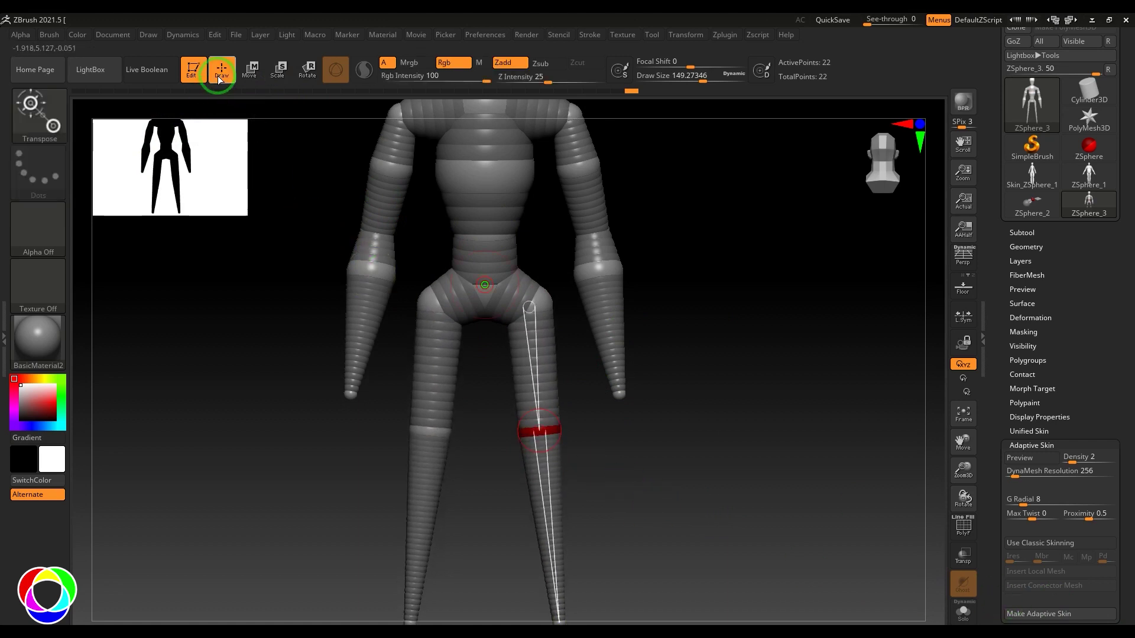
click(535, 358)
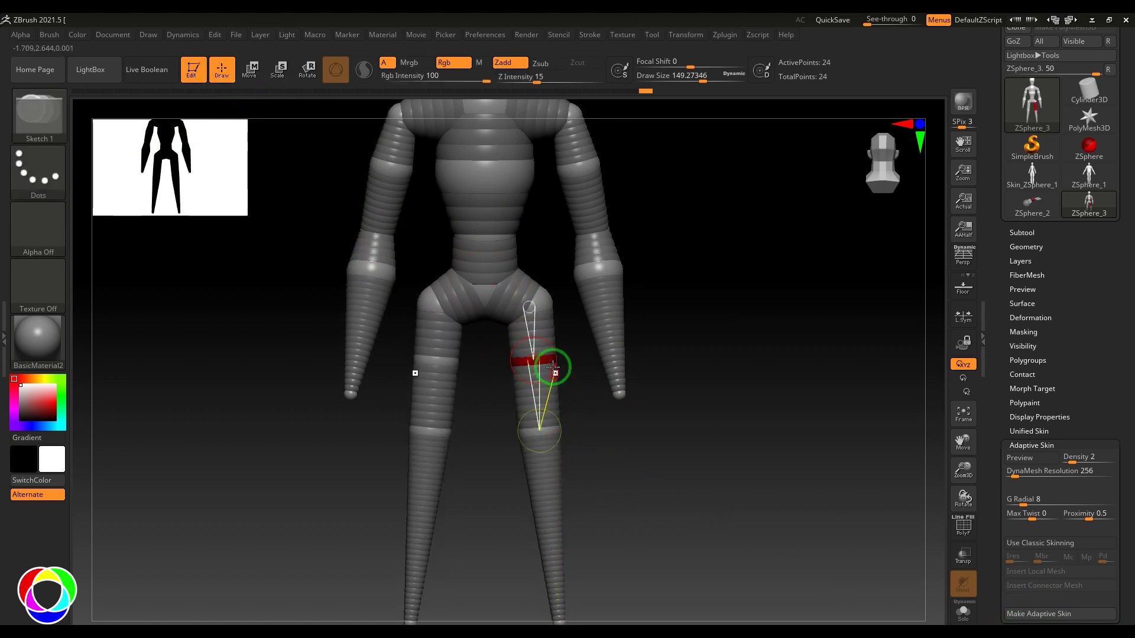
- Try deleting the mid-thigh and forearm spheres, and undo the deletions
alt+click(526, 359)
alt+click(600, 273)
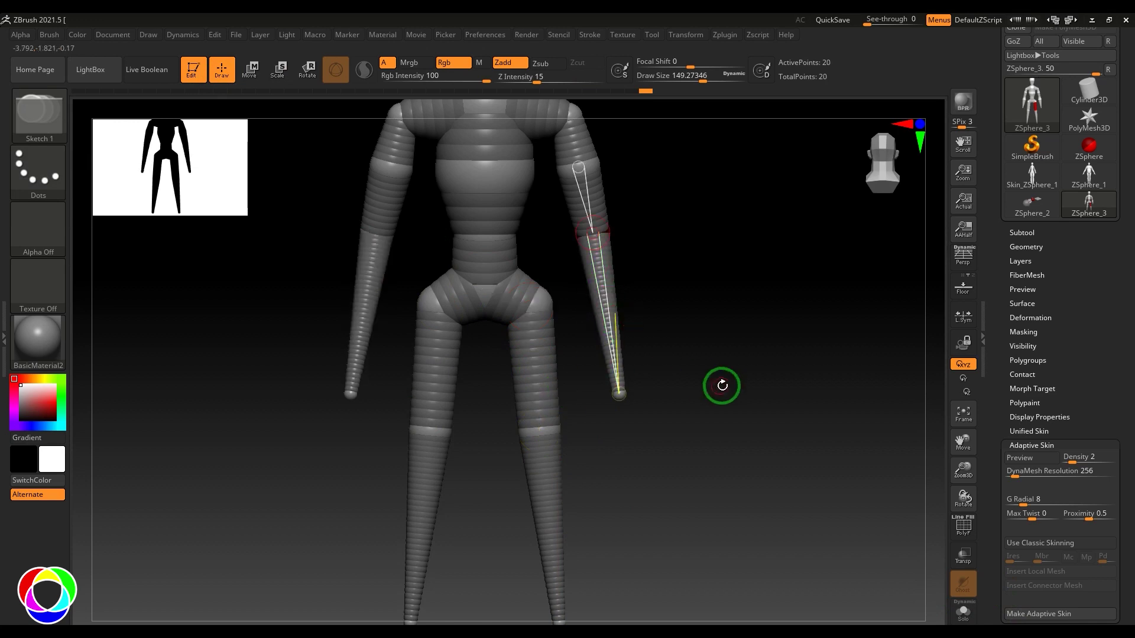
key(ctrl+z)
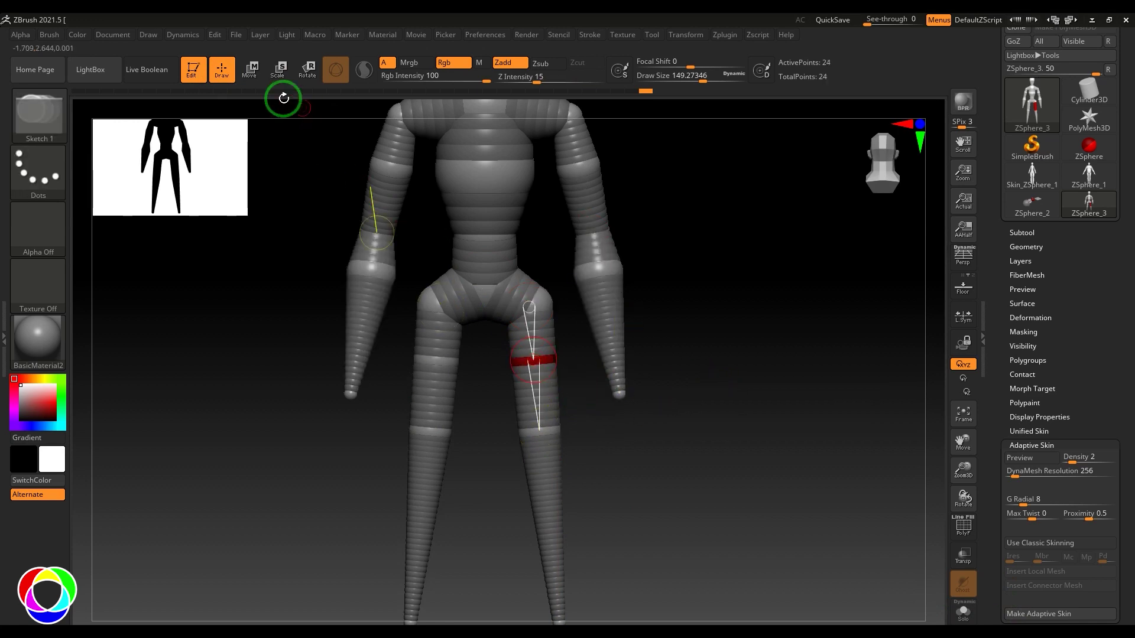
- Scale up the mid-thigh spheres and shift them in side view to shape the thighs
click(277, 70)
drag(826, 521, 747, 474)
key(w)
click(524, 363)
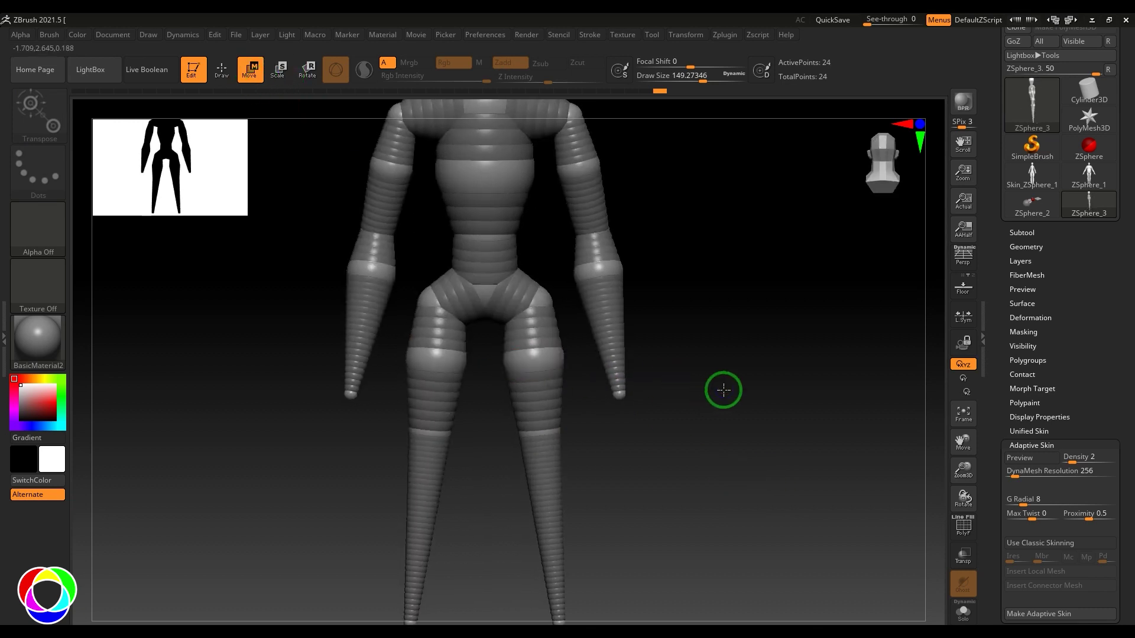
- Insert mirrored ZSpheres below the knees, scale them up into calves, and shift them in side view
click(222, 70)
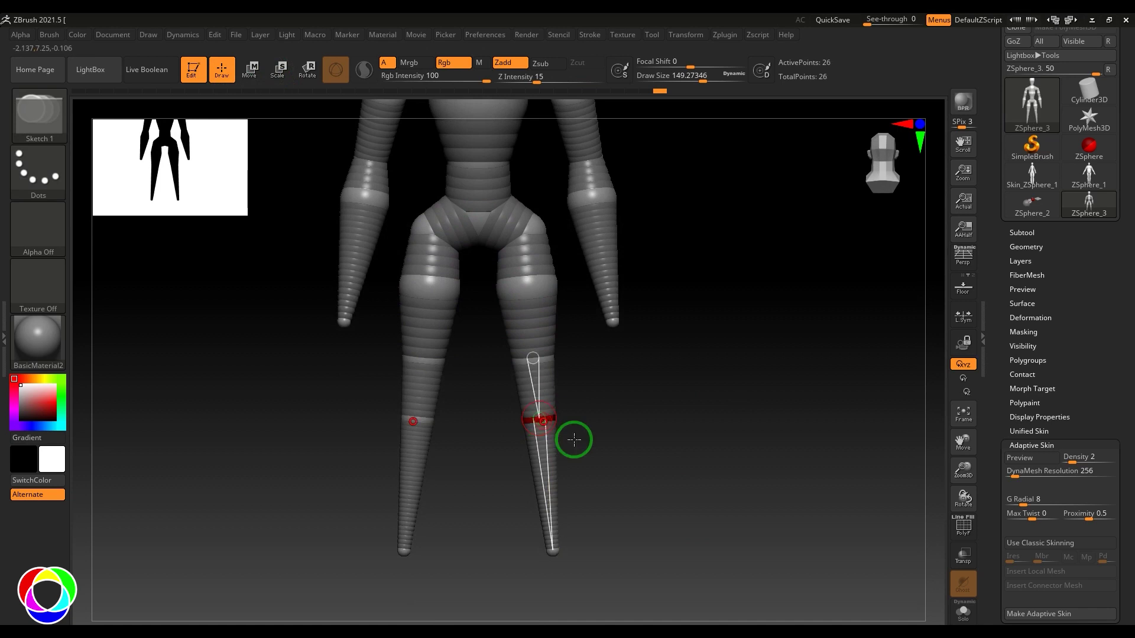
click(282, 79)
mouse_move(538, 419)
mouse_down()
mouse_move(532, 436)
mouse_move(591, 481)
mouse_move(705, 425)
mouse_move(651, 444)
mouse_move(539, 409)
mouse_move(550, 412)
mouse_up()
key(w)
drag(715, 418, 684, 374)
- Scale up the mirrored ankle spheres and reposition them in side view to adjust the slant of the lower legs
key(e)
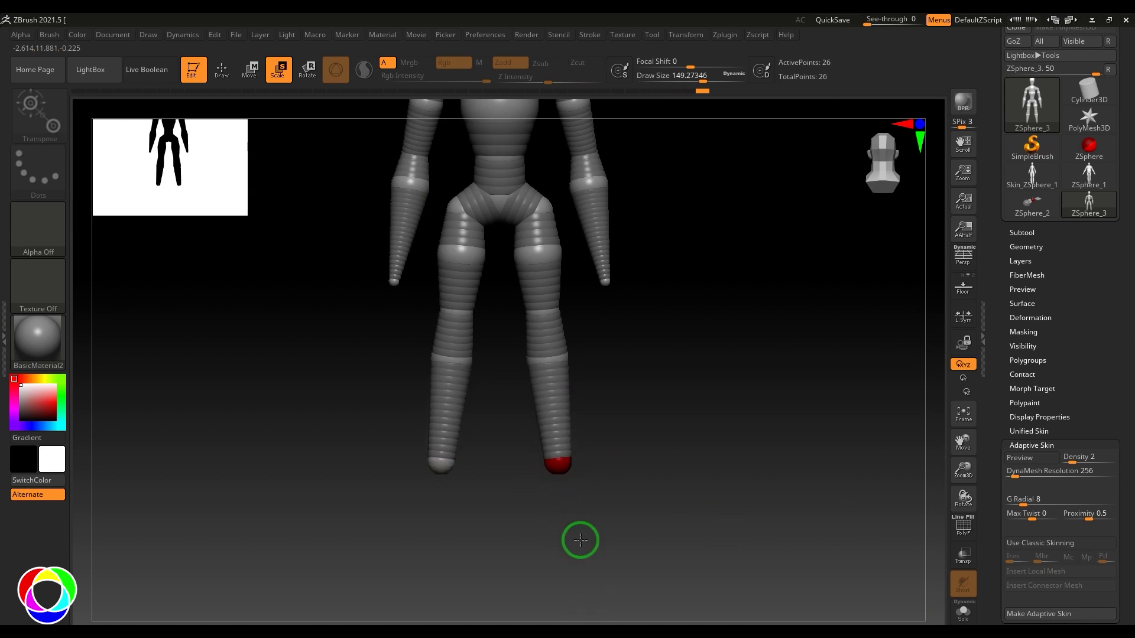
shift+drag(689, 408, 710, 409)
click(245, 86)
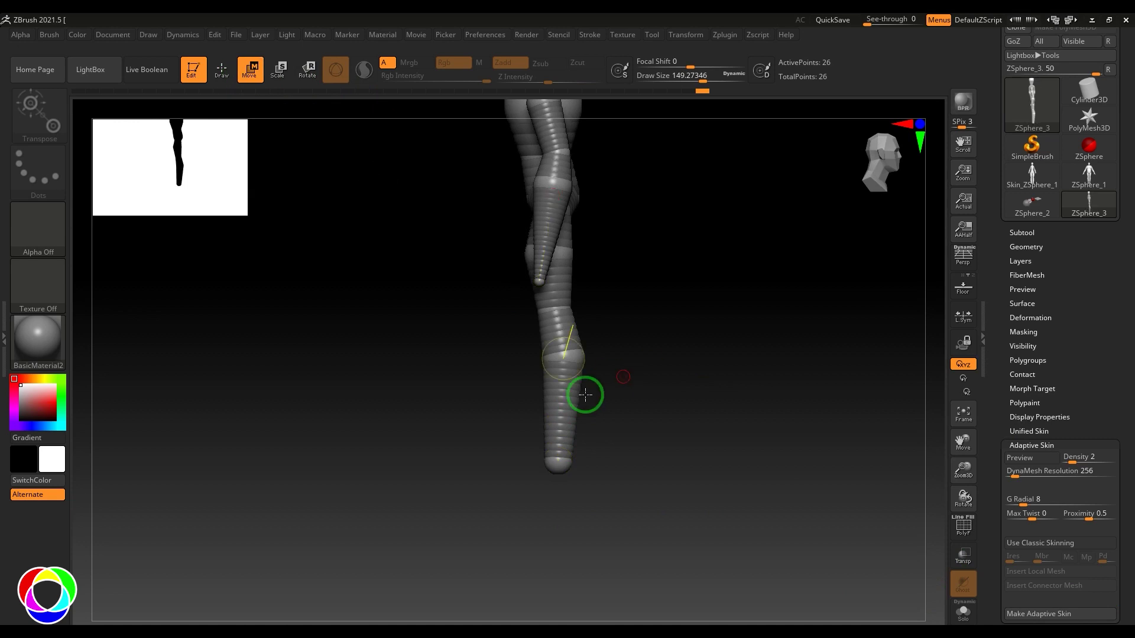
drag(557, 461, 708, 450)
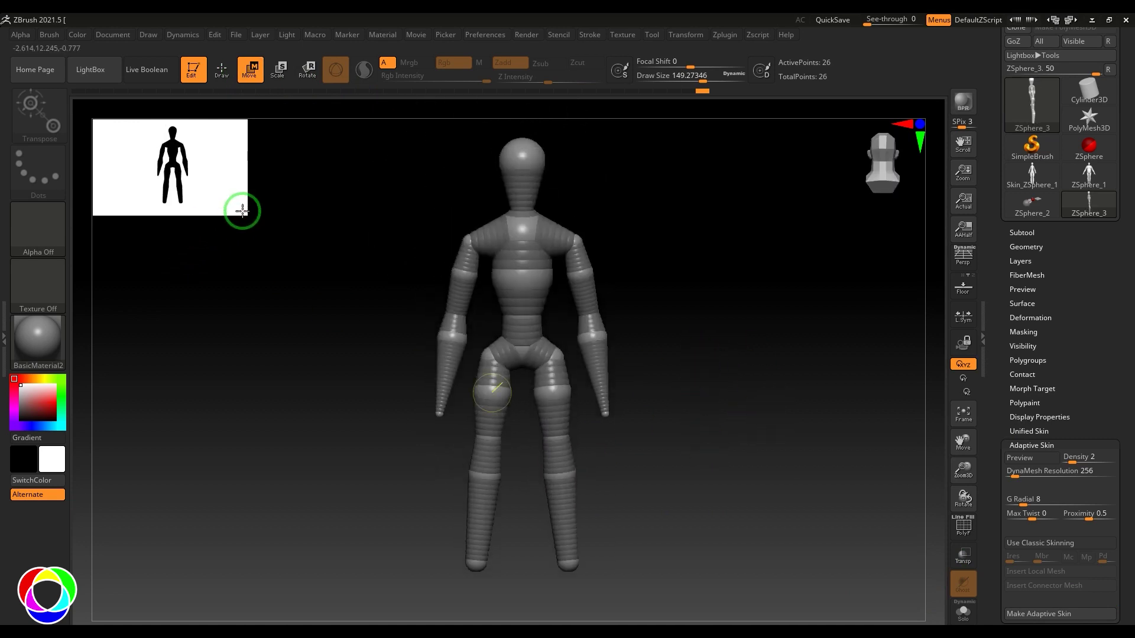
- Enlarge the silhouette thumbnail, and move the thigh, knee, calf and ankle spheres inward and slightly down to straighten the legs
drag(243, 210, 271, 307)
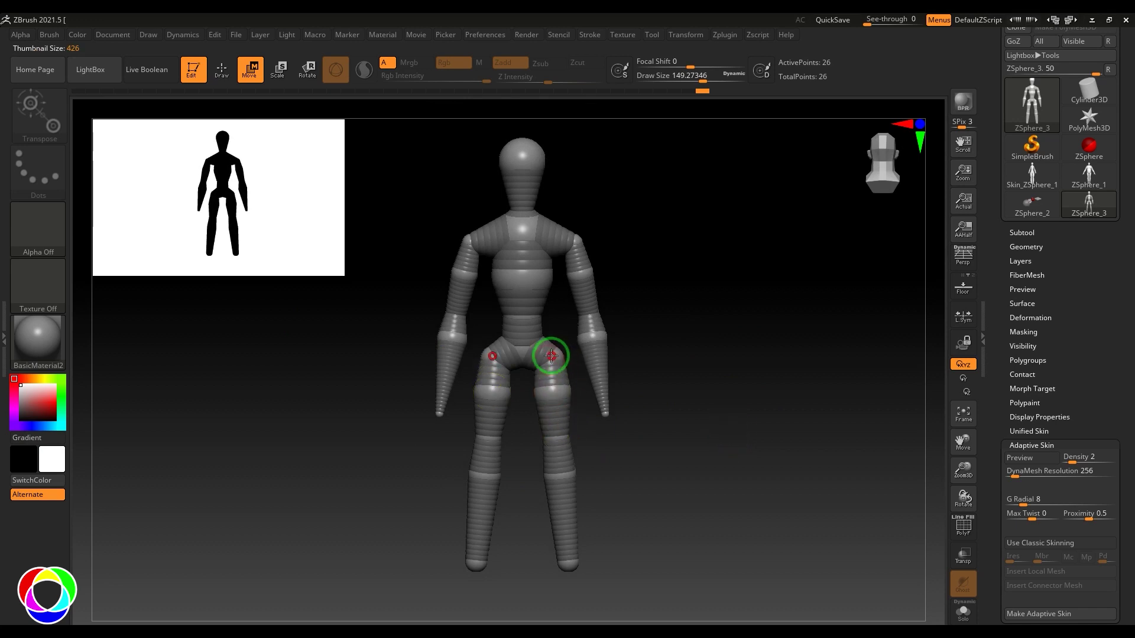
drag(551, 355, 544, 397)
drag(555, 441, 543, 566)
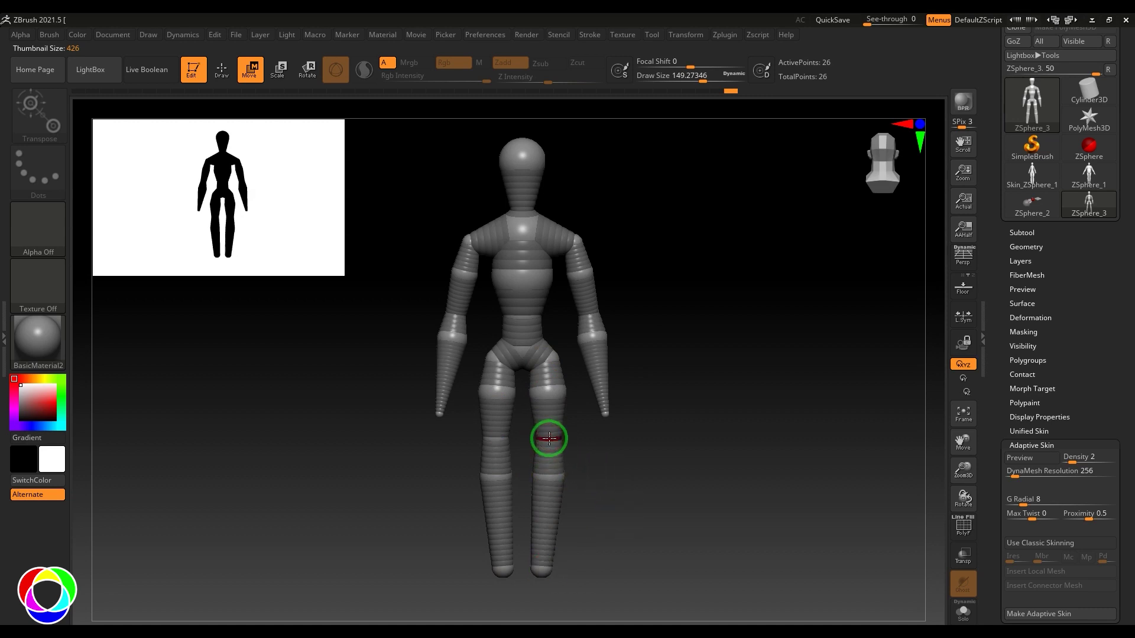
drag(549, 448, 553, 482)
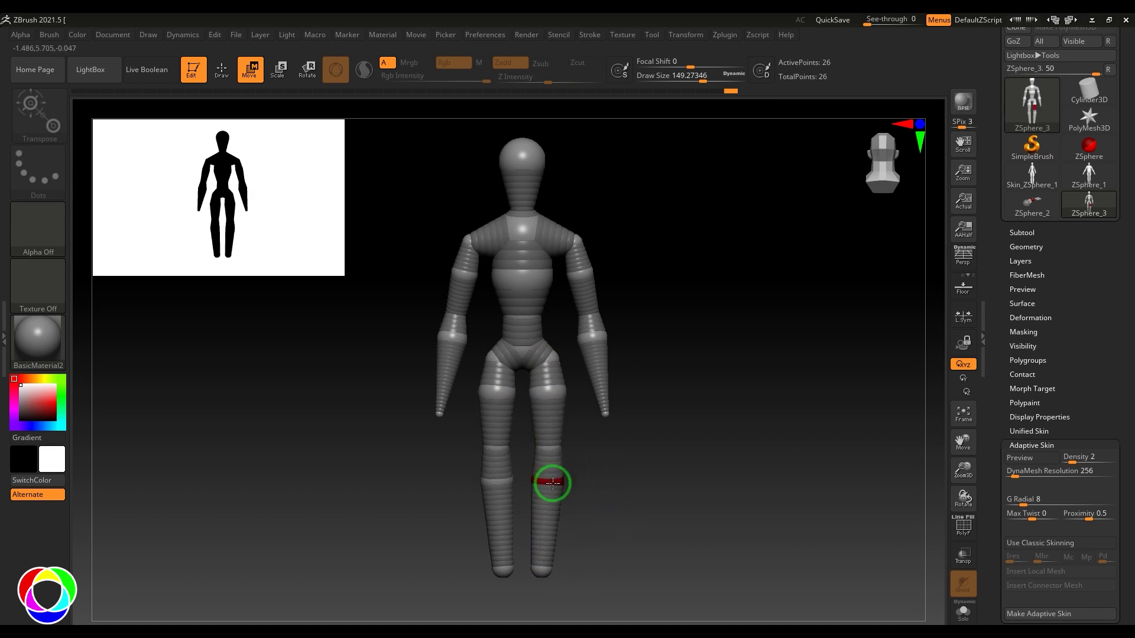
- Scale up the mirrored shoulder spheres, move them slightly inward, and lower the upper-arm spheres
drag(579, 269, 579, 238)
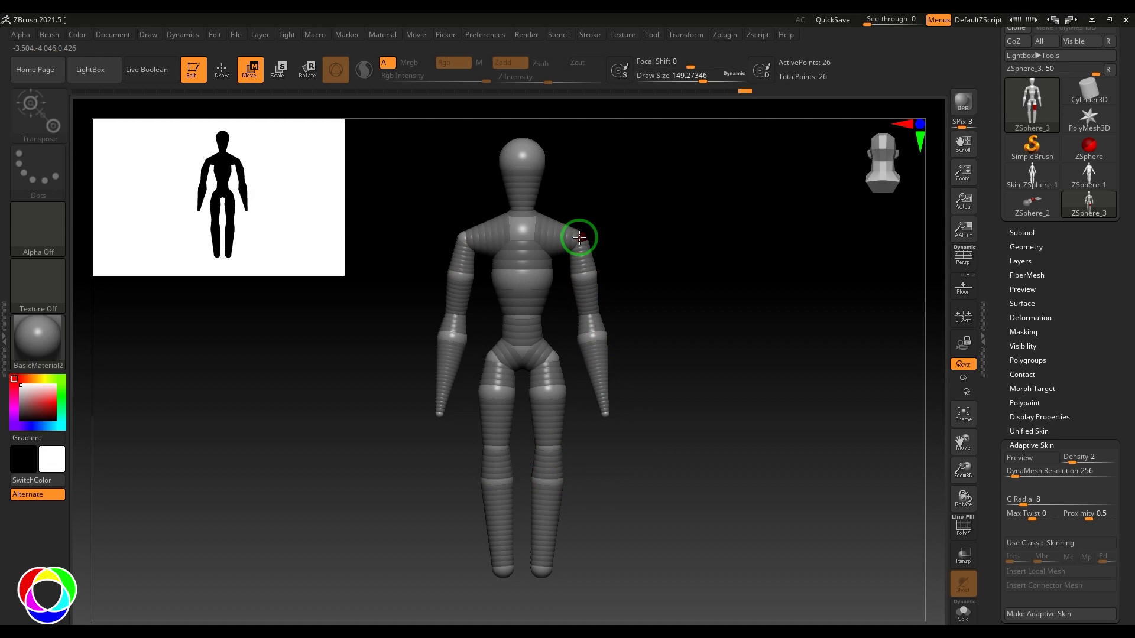
click(277, 69)
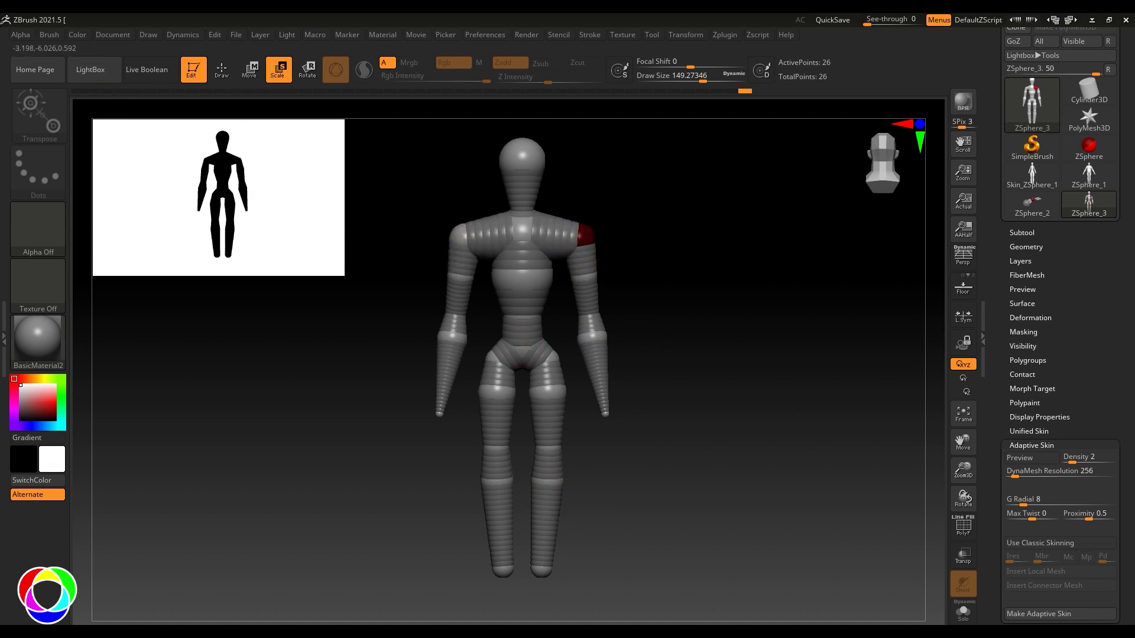
click(249, 69)
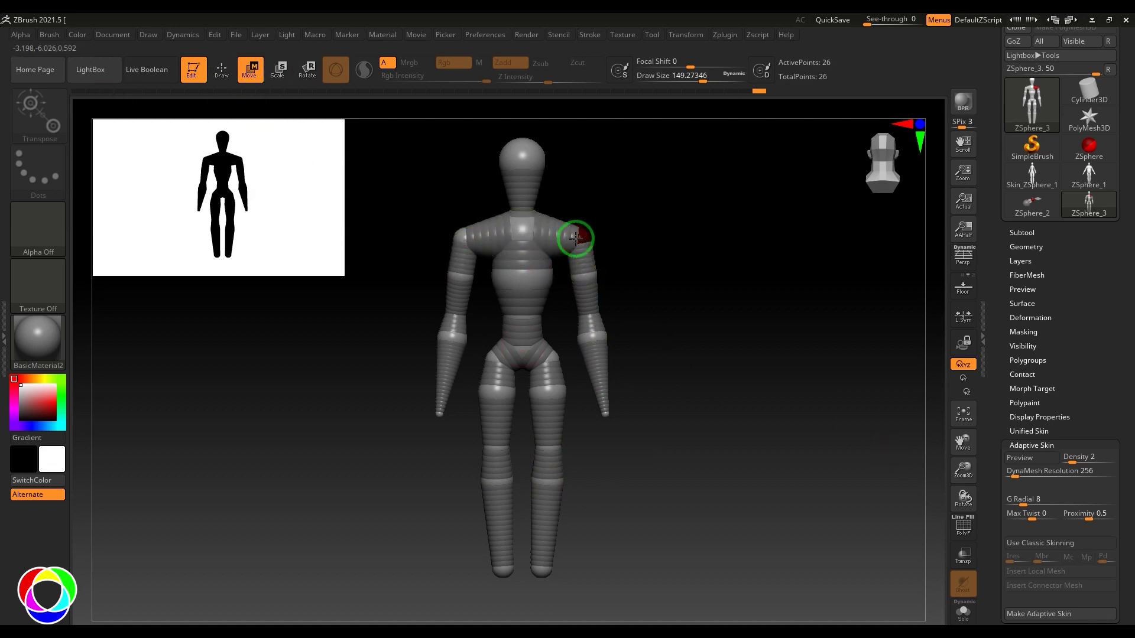
drag(576, 238, 580, 272)
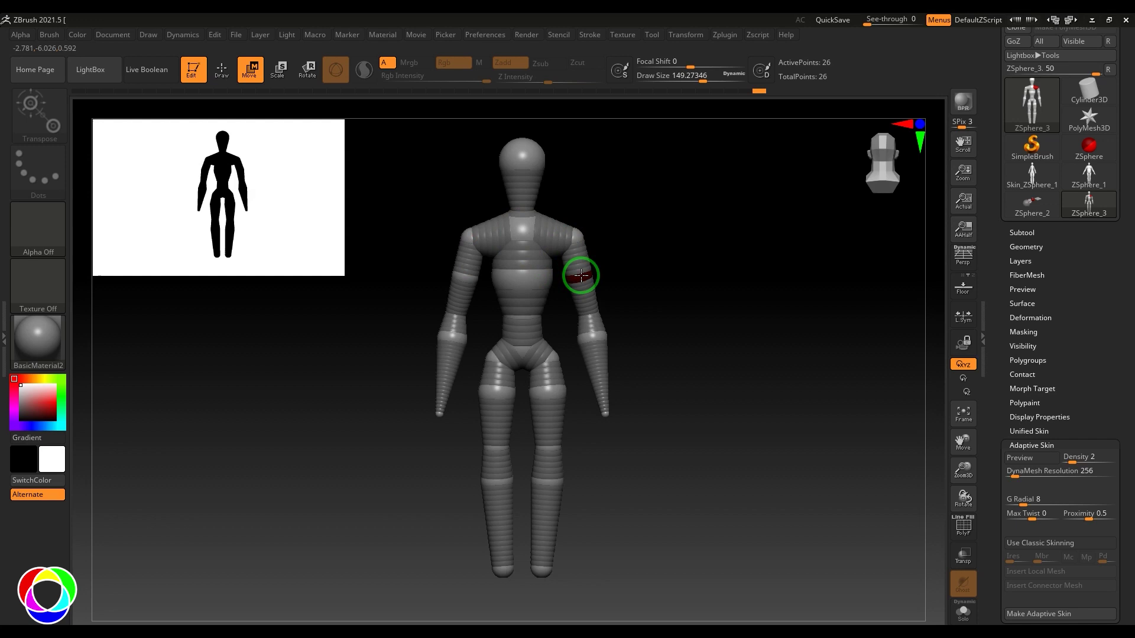
- Move the ribcage sphere slightly down, and try altering the chest sphere before undoing that change
click(530, 273)
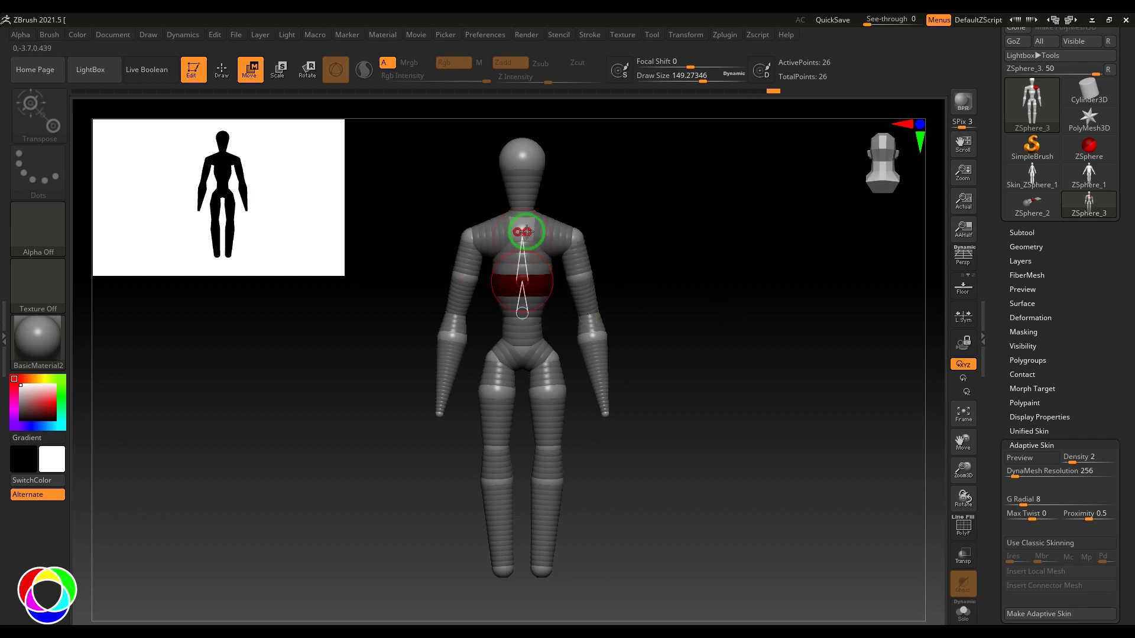
drag(526, 231, 585, 295)
key(ctrl+z)
key(e)
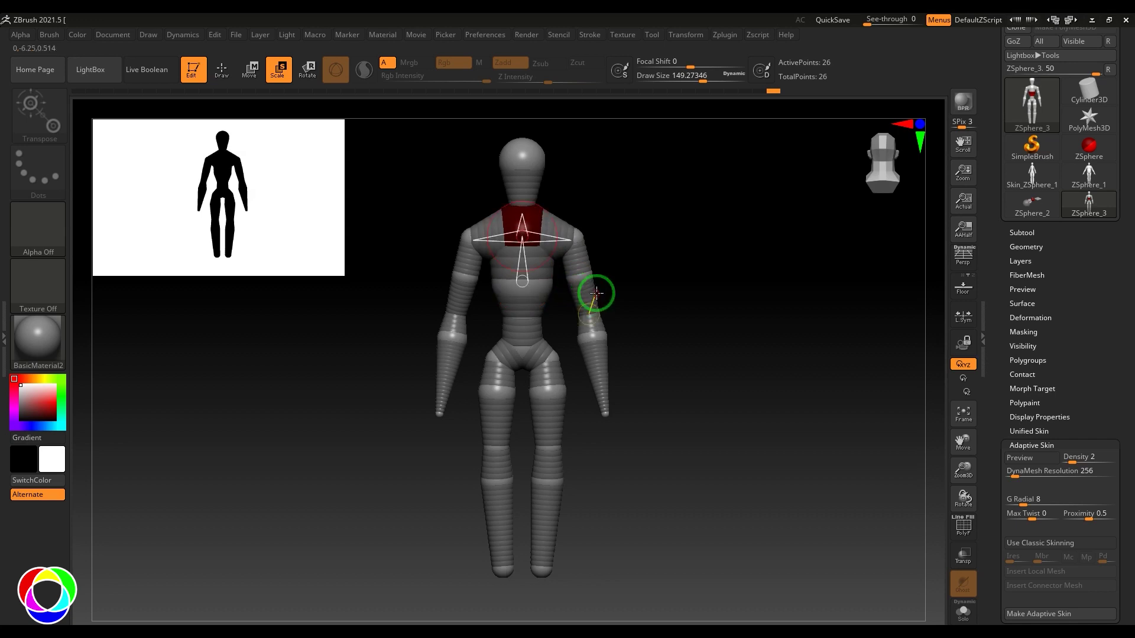
key(ctrl+z)
- Preview the figure's adaptive skin, inspect it from an angle, and return to the ZSphere display
drag(700, 368, 701, 371)
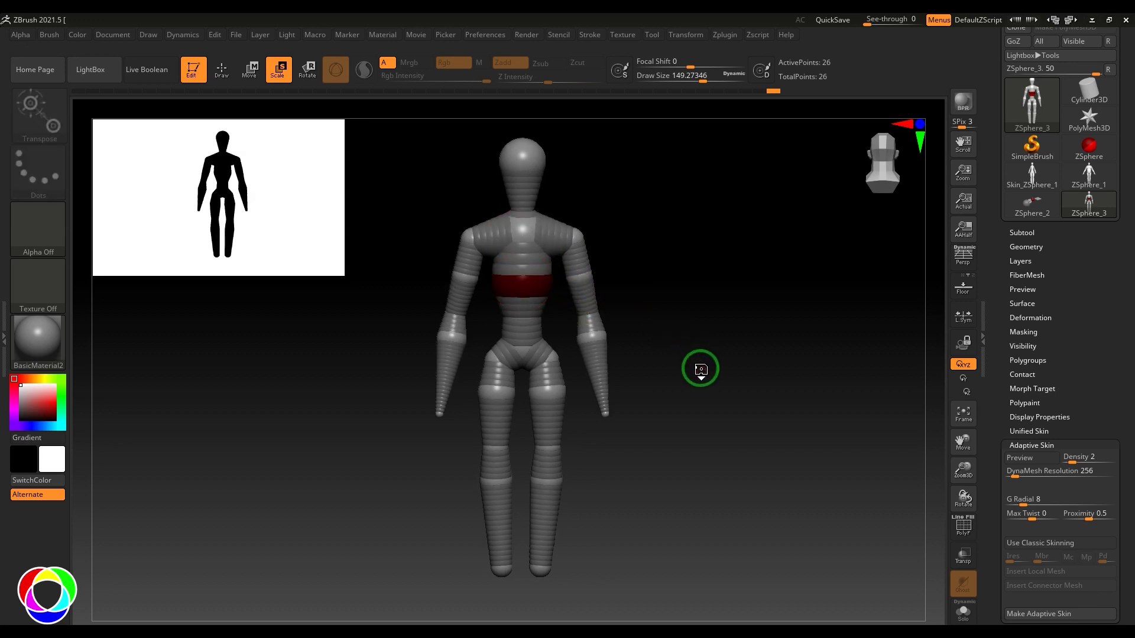
key(a)
mouse_move(702, 329)
mouse_down()
mouse_move(803, 342)
mouse_move(684, 322)
mouse_up()
key(a)
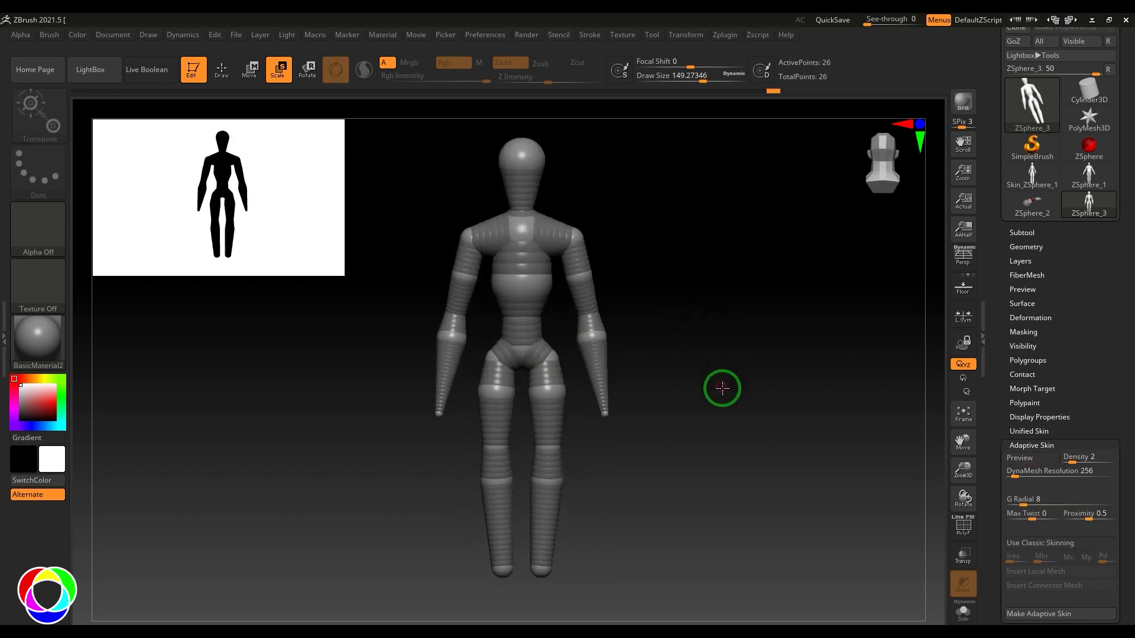
- Turn on the PolyFrame display and reposition the upper-arm spheres in side view
key(f)
key(shift+f)
drag(753, 424, 705, 385)
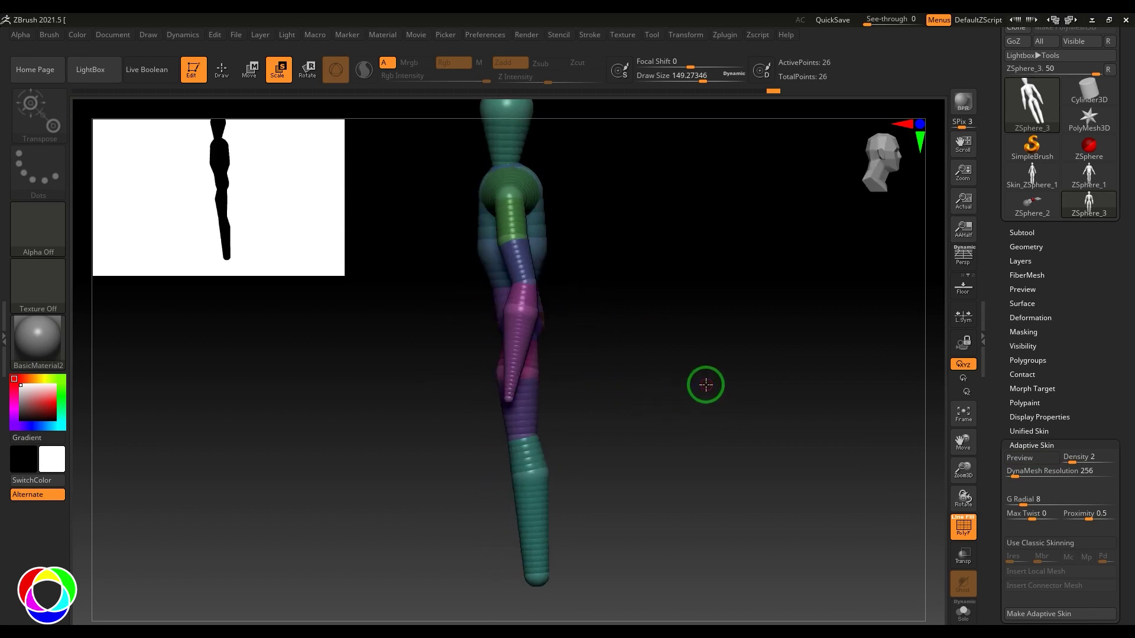
key(w)
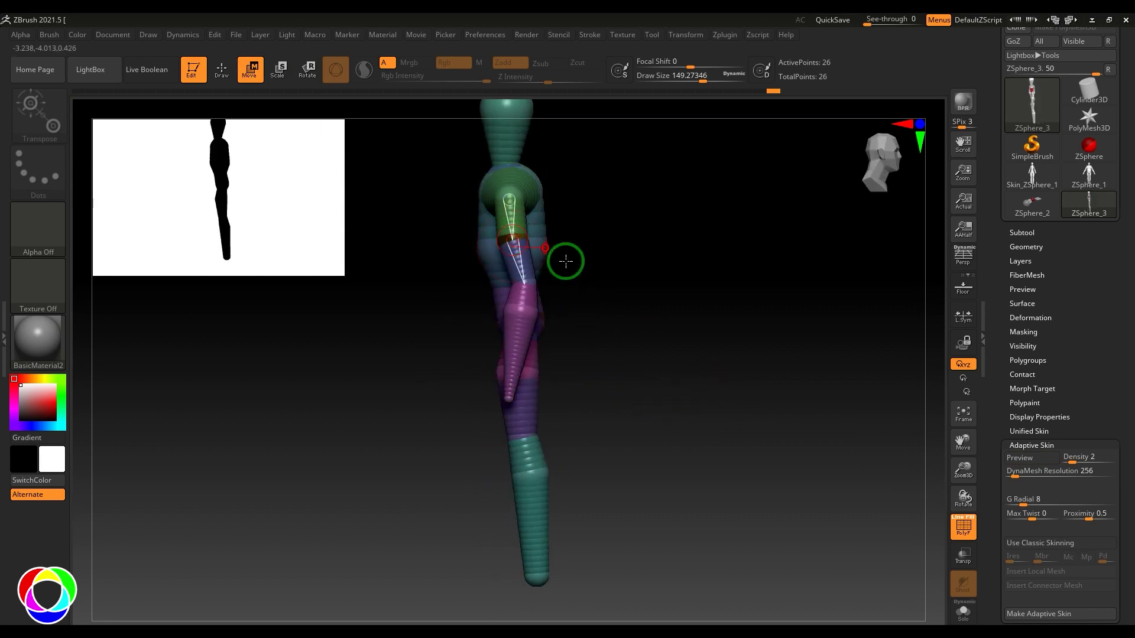
drag(507, 238, 524, 320)
shift+drag(609, 325, 688, 354)
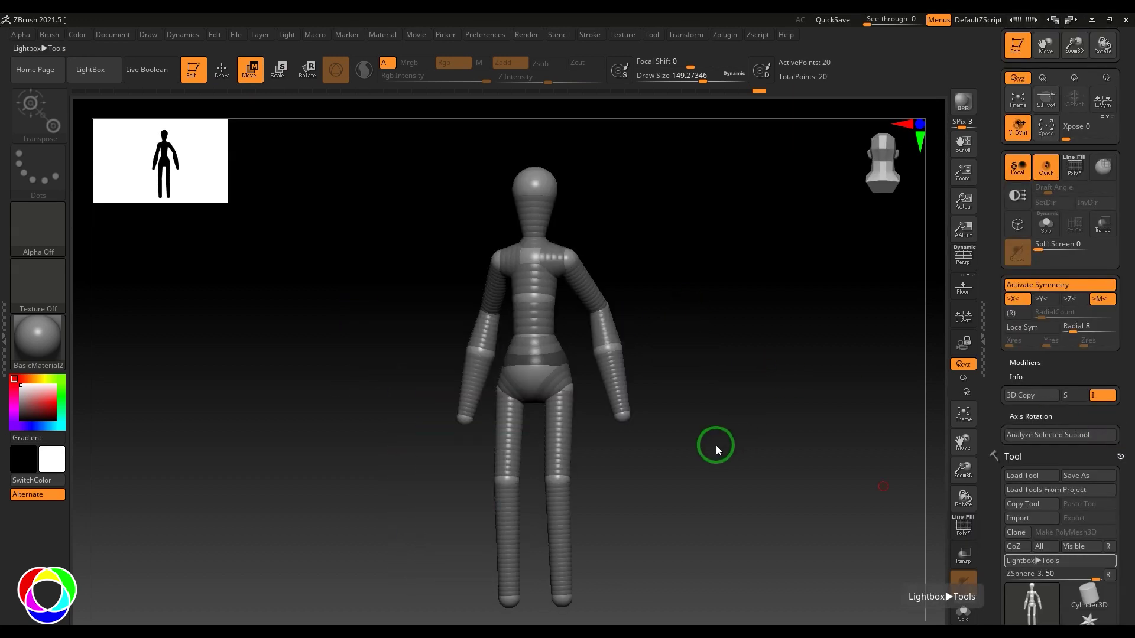
- Preview the adaptive skin of the figure with PolyFrame on and examine the mesh density around the pelvis
drag(716, 445, 730, 413)
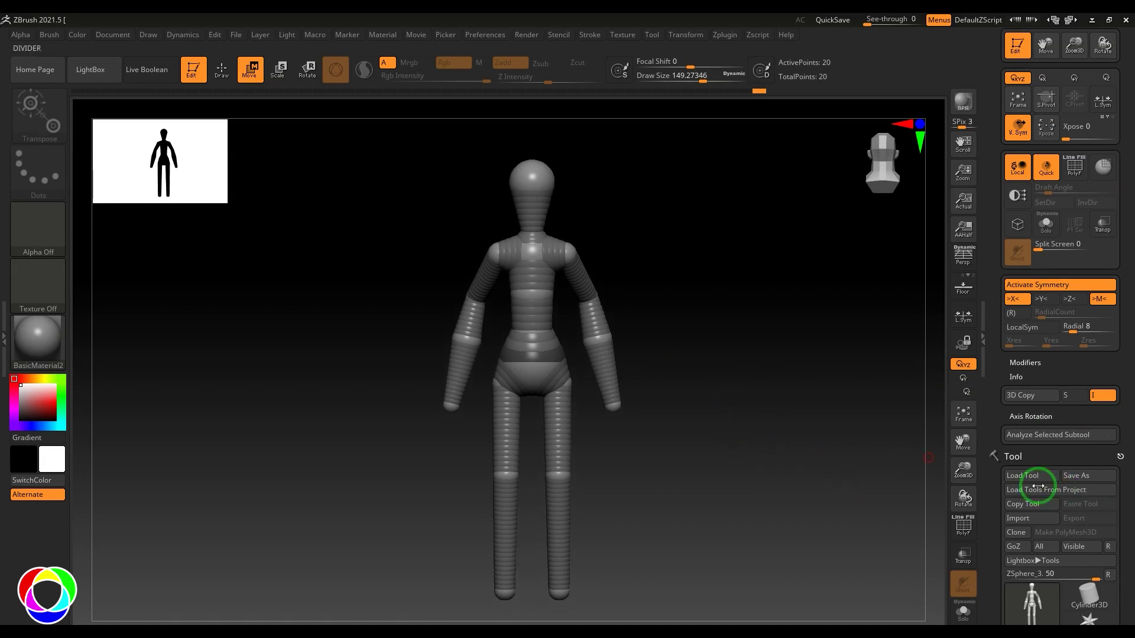
drag(1045, 418, 1057, 306)
scroll(1046, 306, down, 2)
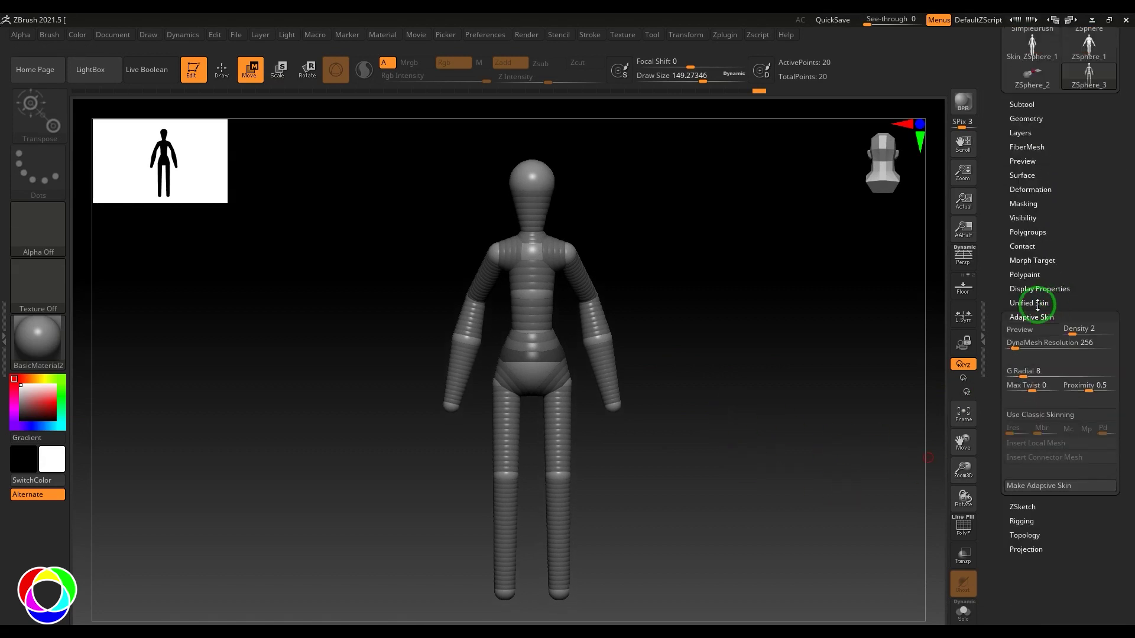
click(1023, 336)
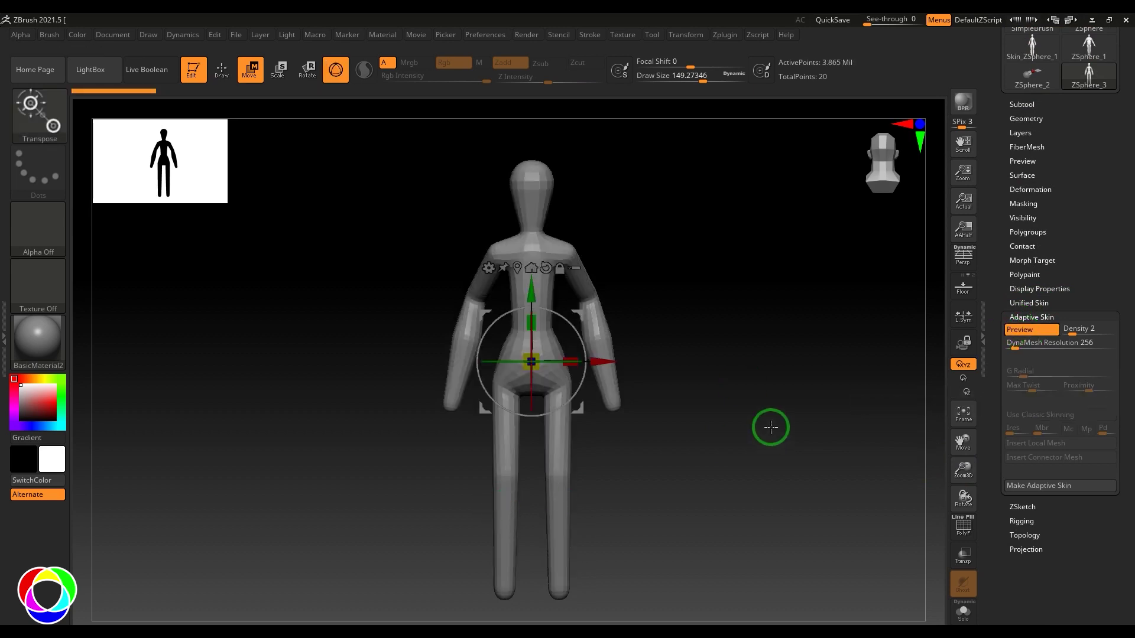
key(shift+f)
ctrl+right_drag(725, 405, 983, 588)
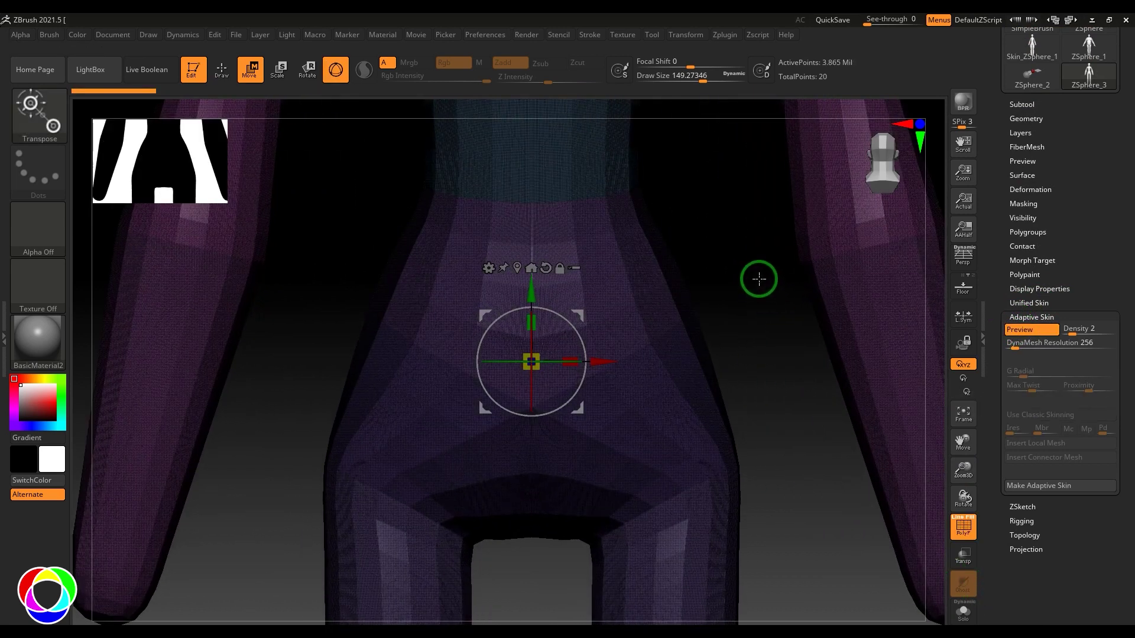
- Set the adaptive skin's DynaMesh resolution to 0 and its density to 1, and examine the whole figure's mesh
ctrl+right_drag(759, 279, 749, 242)
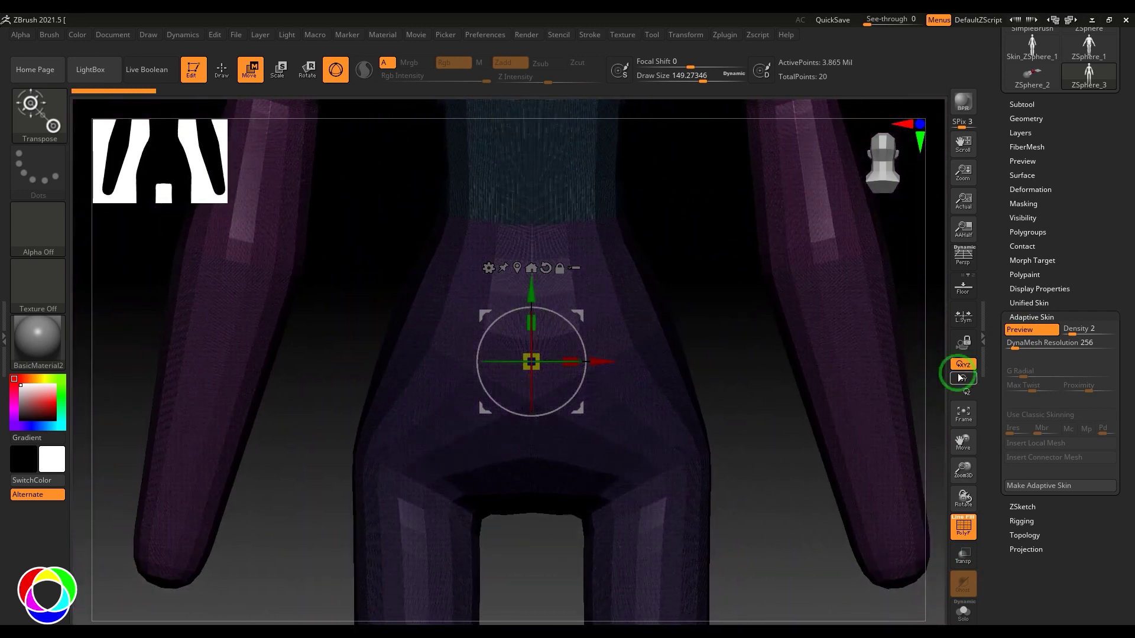
drag(1009, 345, 1000, 347)
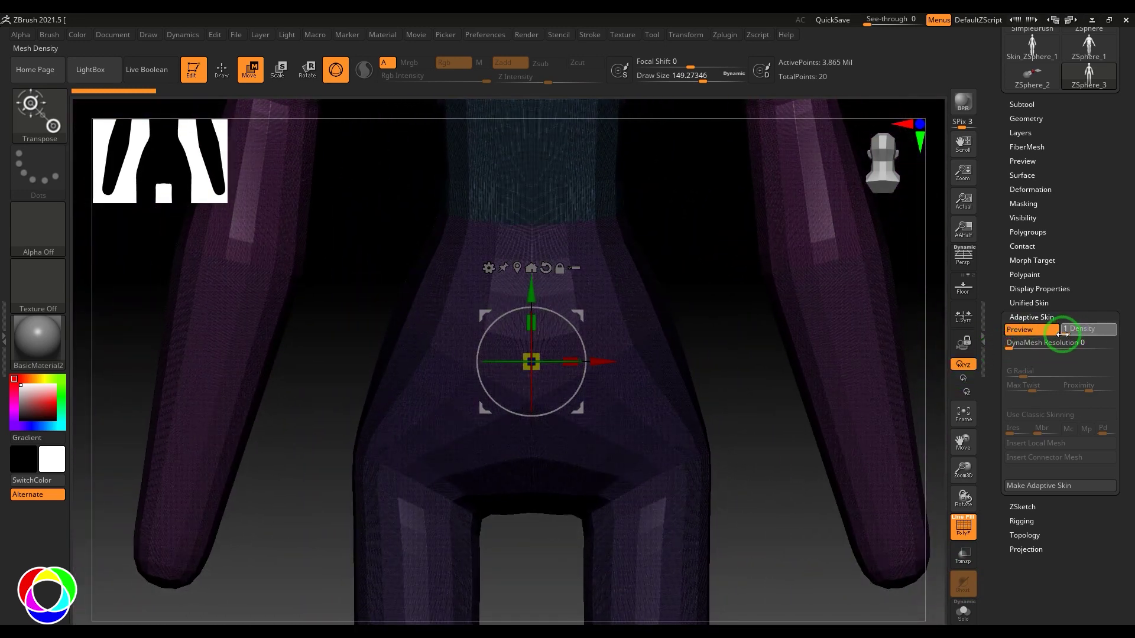
drag(1066, 331, 1047, 336)
ctrl+right_drag(749, 514, 695, 325)
alt+right_drag(775, 367, 790, 388)
mouse_move(806, 459)
right_down()
mouse_move(696, 475)
mouse_move(760, 473)
mouse_move(819, 454)
mouse_move(823, 426)
mouse_move(808, 455)
right_up()
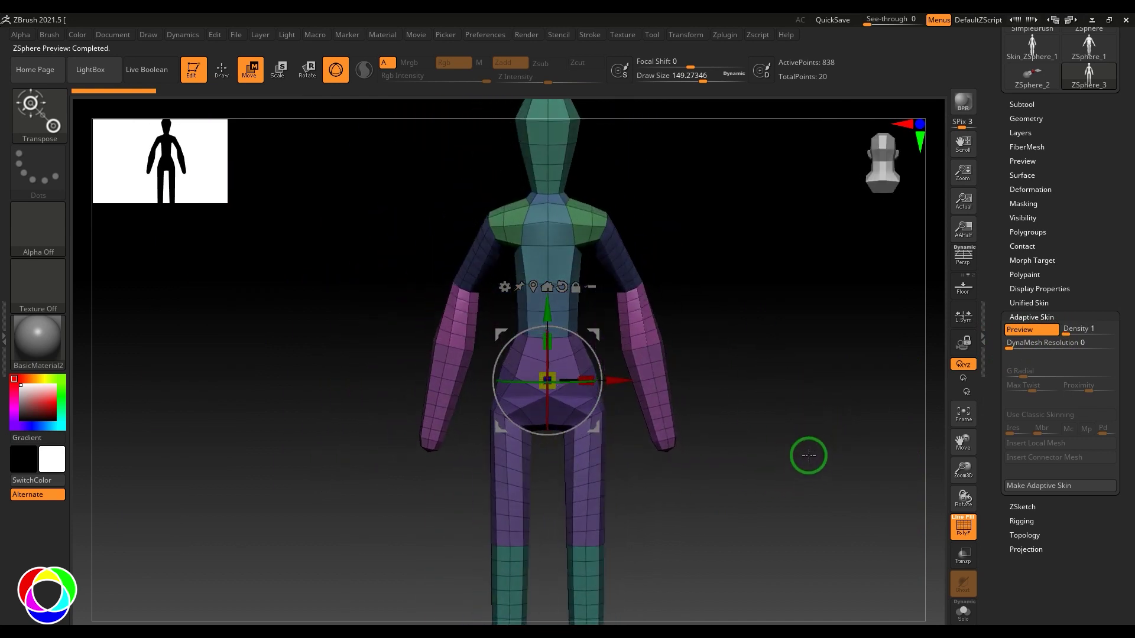
- Try an adaptive skin density of 2 to compare the mesh, and return the density to 1
click(1075, 332)
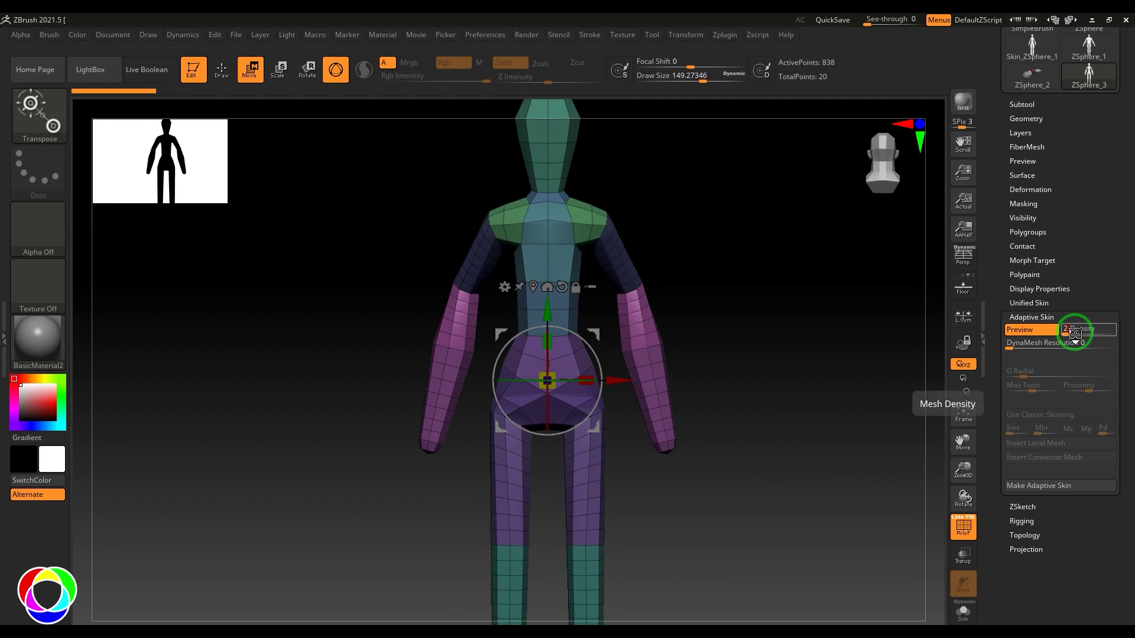
key(Return)
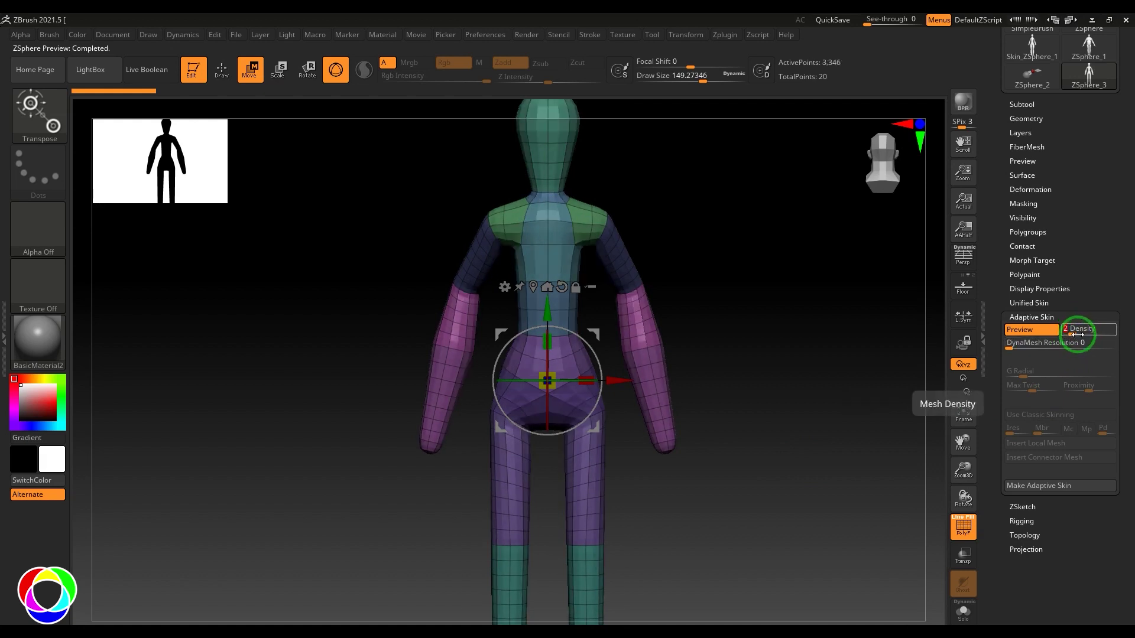
drag(1075, 333, 1081, 334)
text(1)
key(Return)
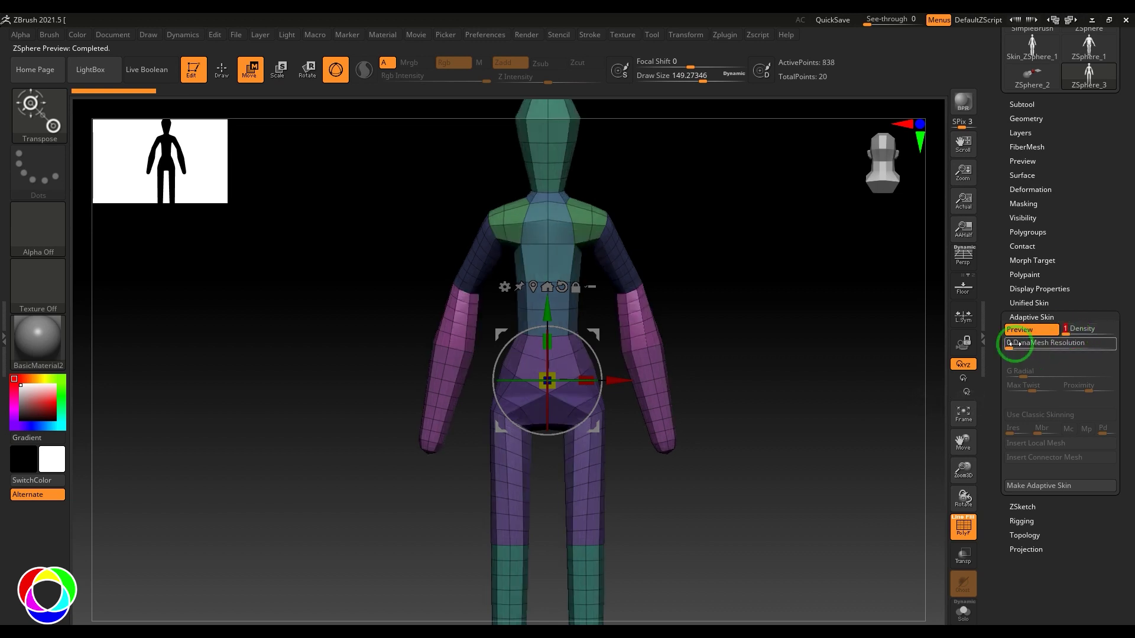
- Try a DynaMesh resolution of 64 for the adaptive skin and regenerate the preview
click(1013, 344)
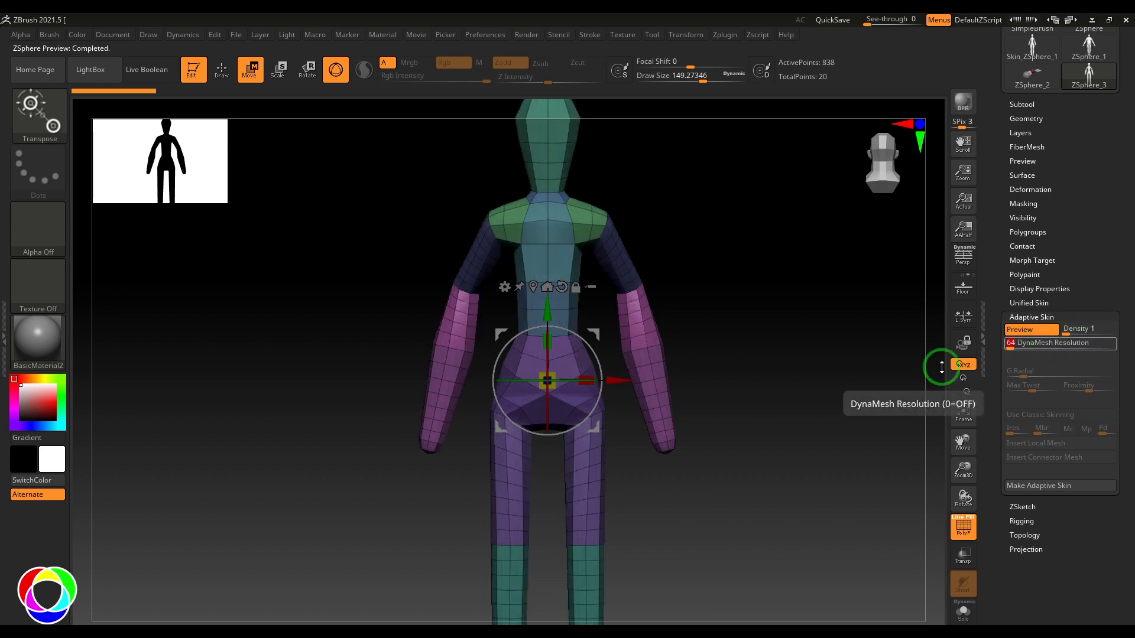
click(1031, 329)
click(1031, 329)
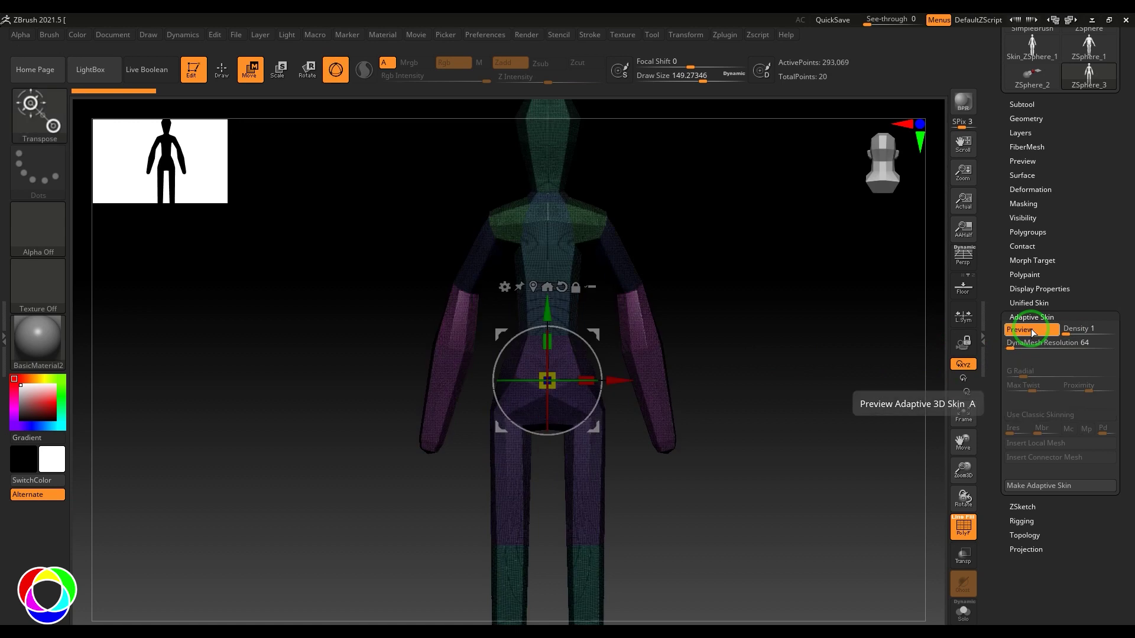
- Set the adaptive skin's DynaMesh resolution to 32 and regenerate the preview
click(1016, 344)
text(0)
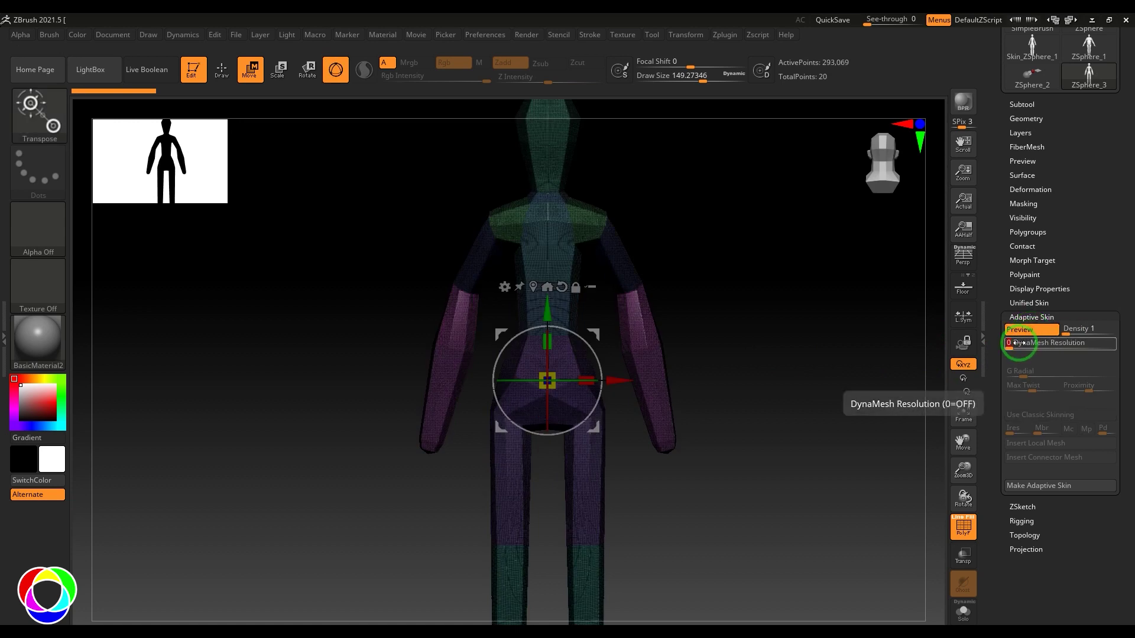
text(32)
key(Return)
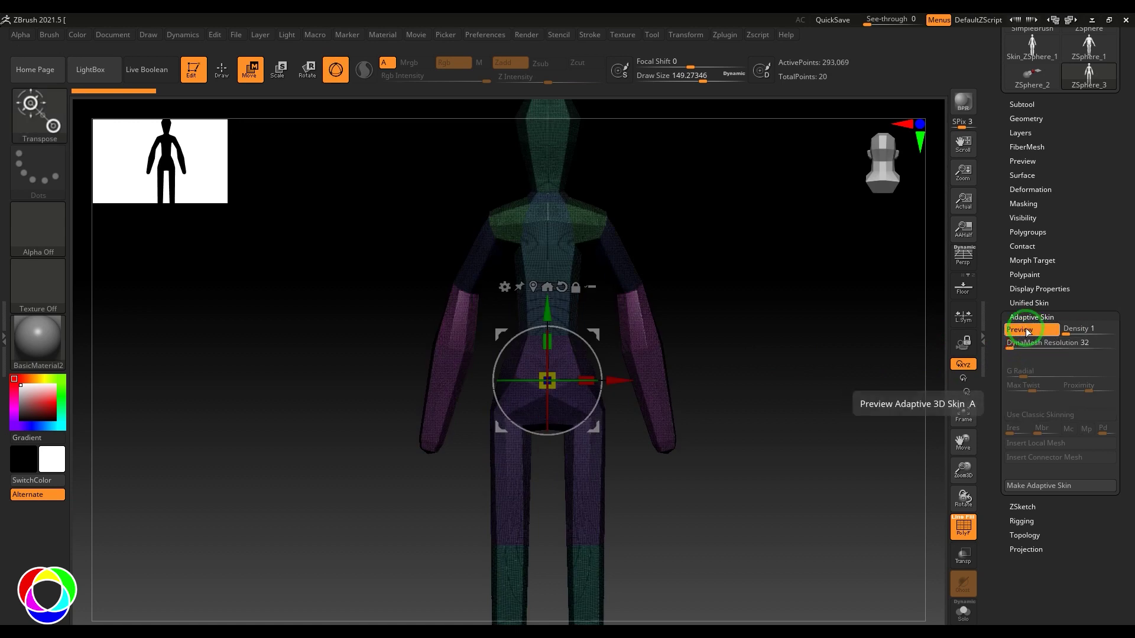
click(1027, 330)
click(1027, 331)
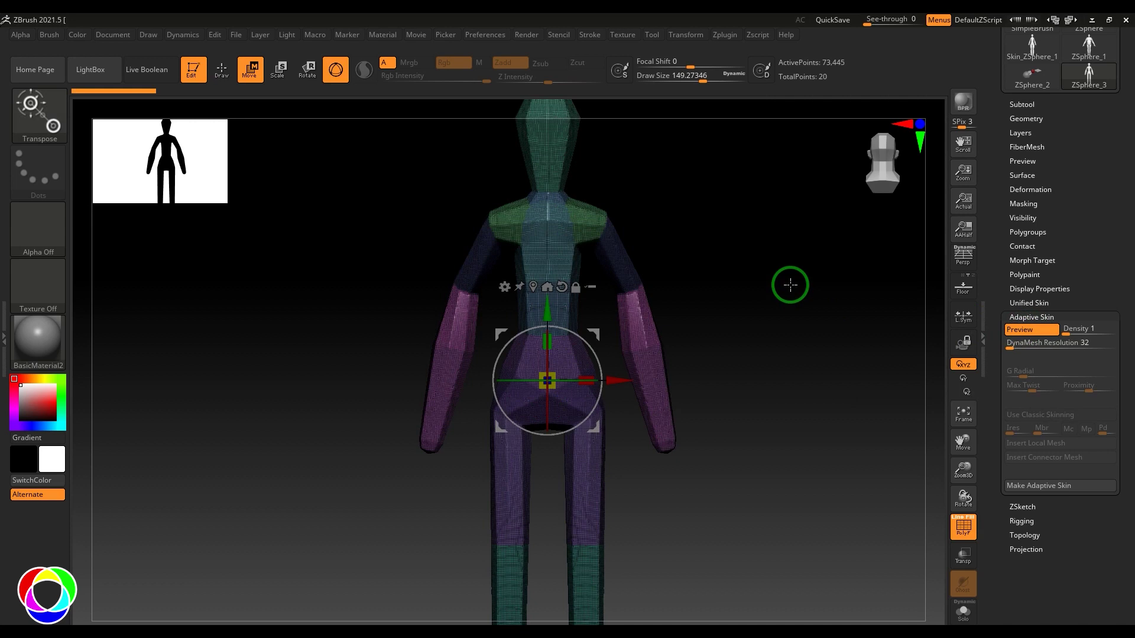
- Turn off the PolyFrame display and switch to Draw mode to sculpt the previewed skin with the ClayBuildup brush
key(shift+f)
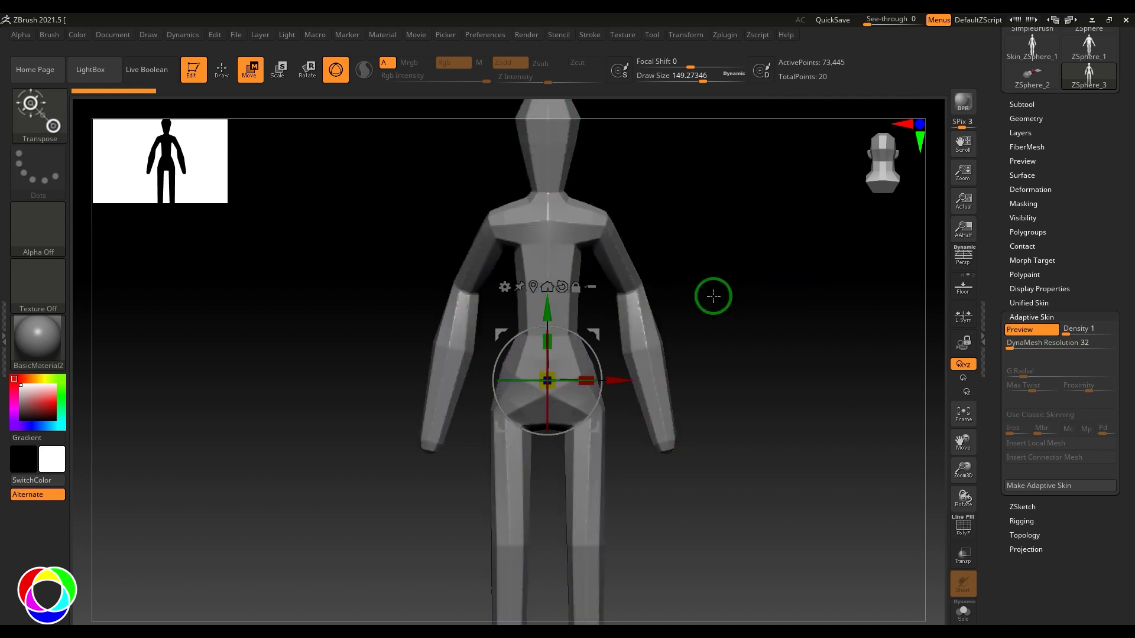
key(q)
drag(731, 247, 633, 236)
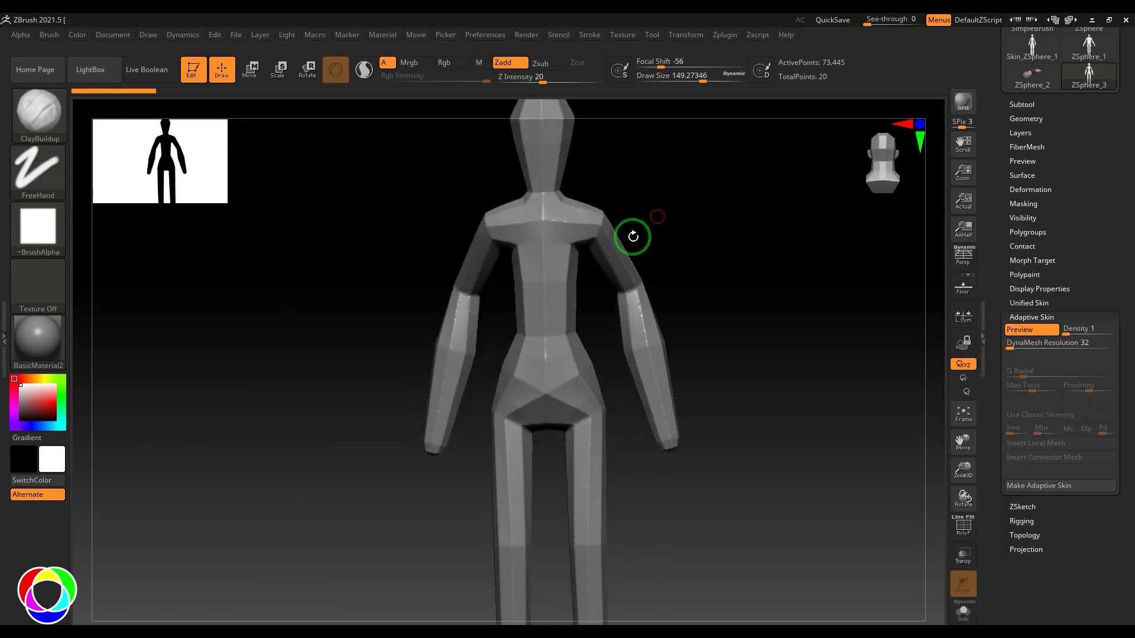
alt+drag(712, 225, 762, 346)
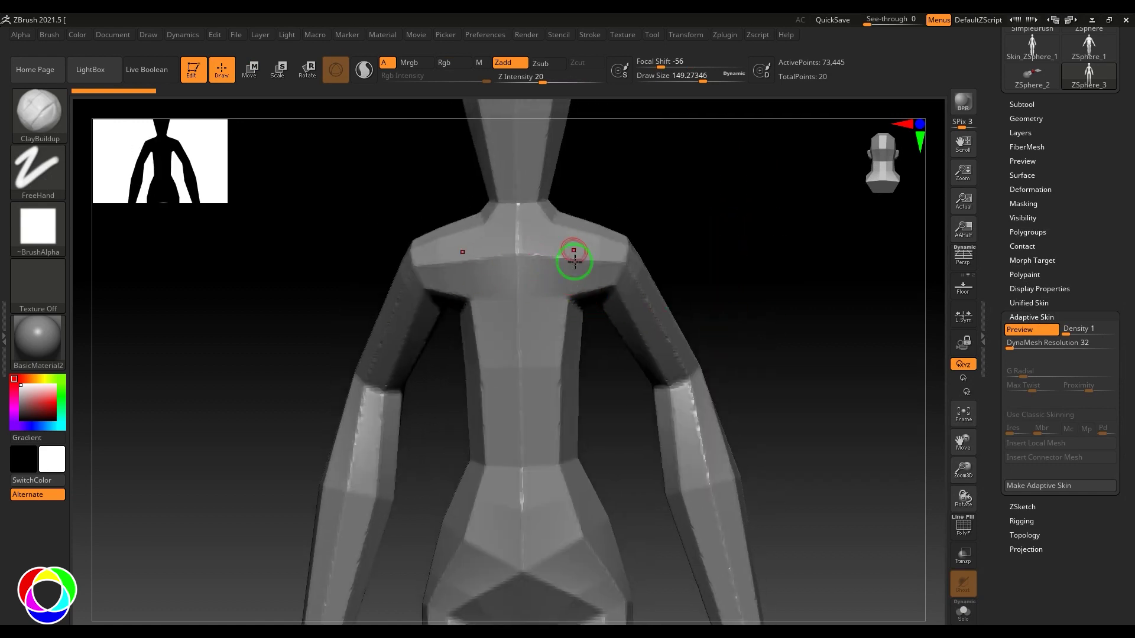
- Build up muscle volume around both sides of the torso with ClayBuildup at a draw size of about 510
mouse_move(548, 290)
mouse_down()
mouse_move(575, 311)
mouse_move(582, 298)
mouse_up()
drag(682, 261, 627, 262)
mouse_move(583, 299)
mouse_down()
mouse_move(548, 325)
mouse_move(532, 271)
mouse_move(566, 288)
mouse_move(588, 274)
mouse_move(530, 273)
mouse_up()
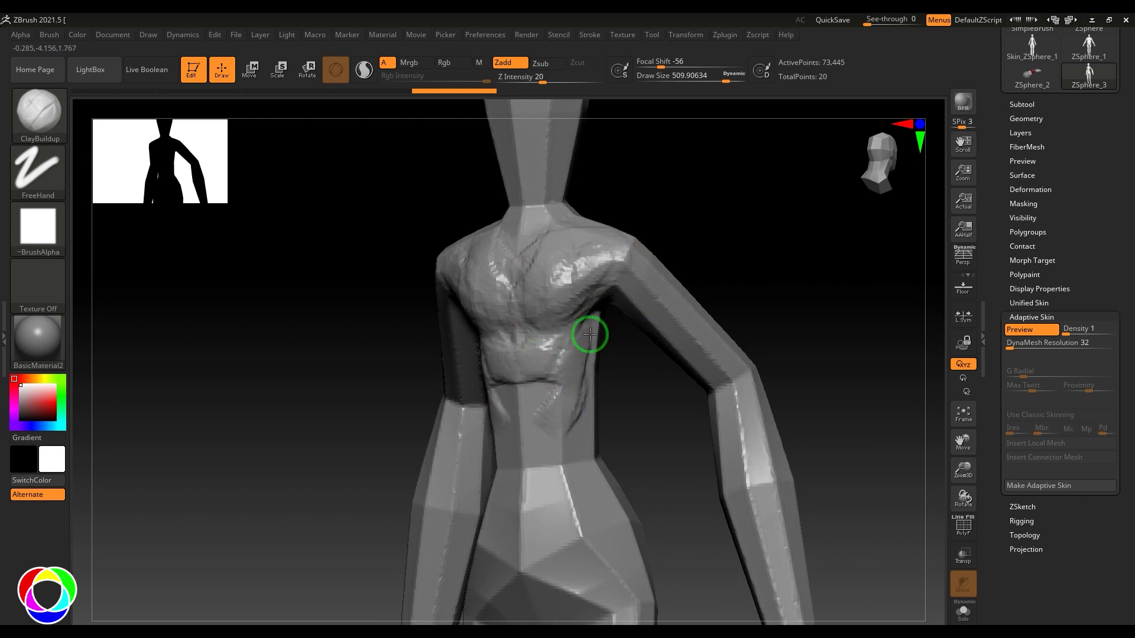
right_drag(555, 418, 650, 319)
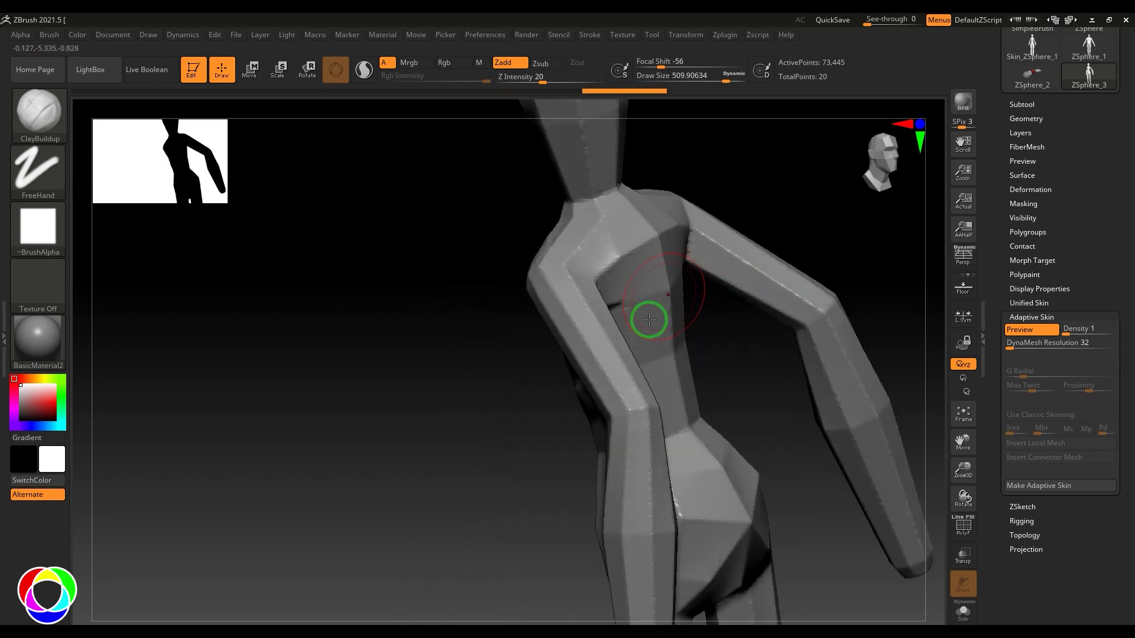
right_drag(756, 185, 665, 375)
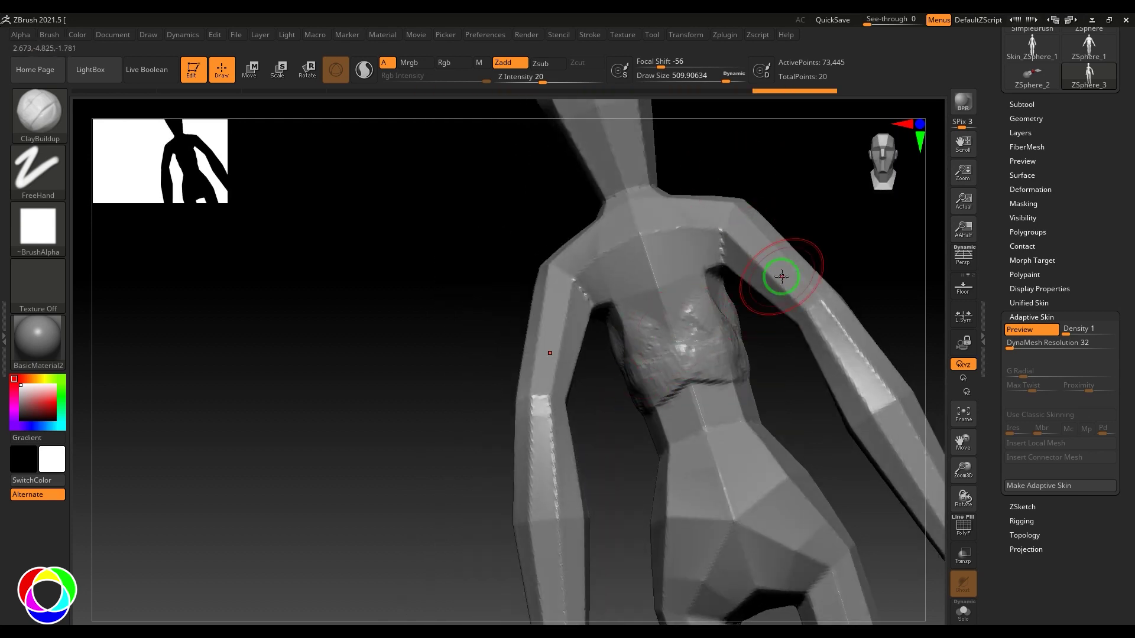
- Open the DynaMesh geometry settings, remesh the sculpt at resolution 32, and add volume to the shoulders and upper arms
click(1027, 119)
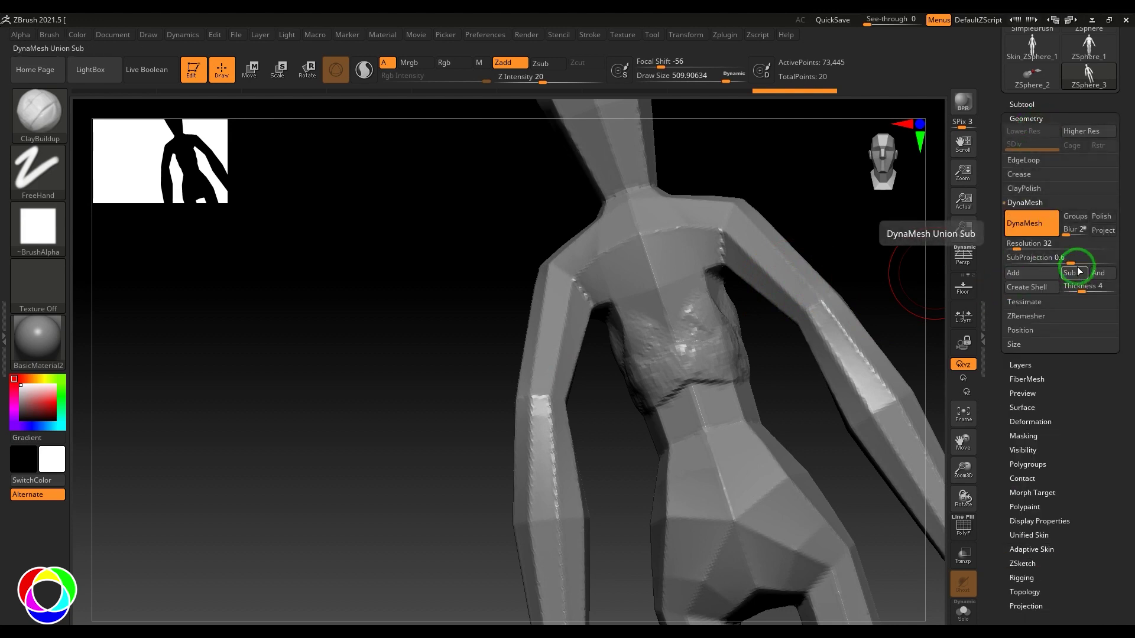
right_drag(335, 406, 438, 365)
drag(696, 307, 718, 252)
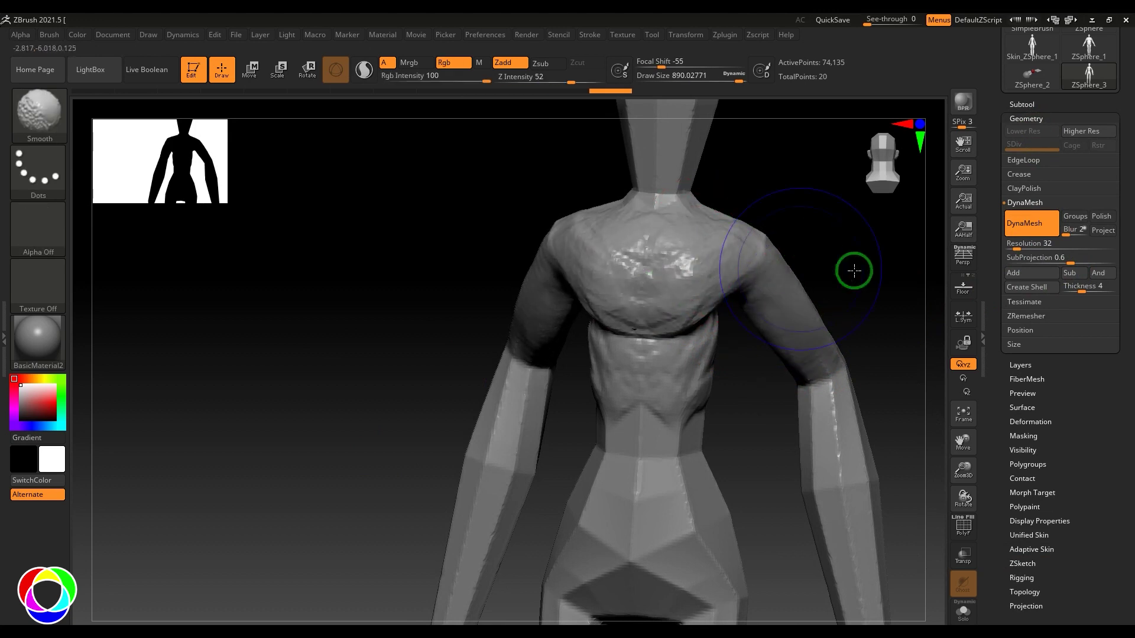
- Build up the opposite side of the shoulders, upper arms and torso with ClayBuildup at a draw size of about 890
right_drag(851, 269, 740, 312)
drag(756, 366, 800, 227)
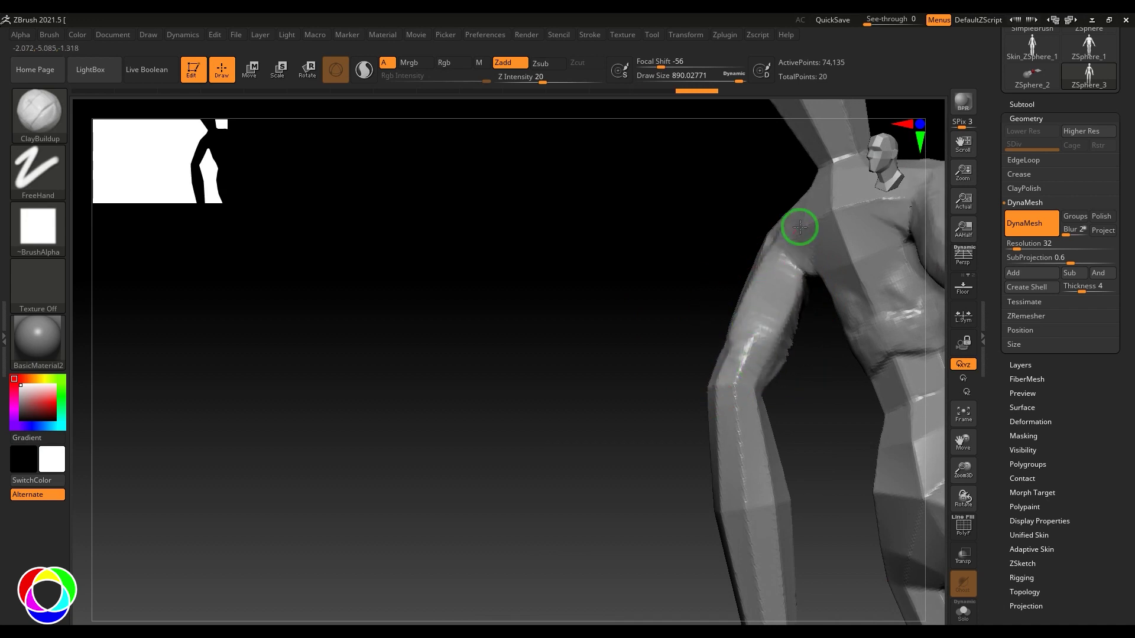
right_drag(624, 319, 406, 330)
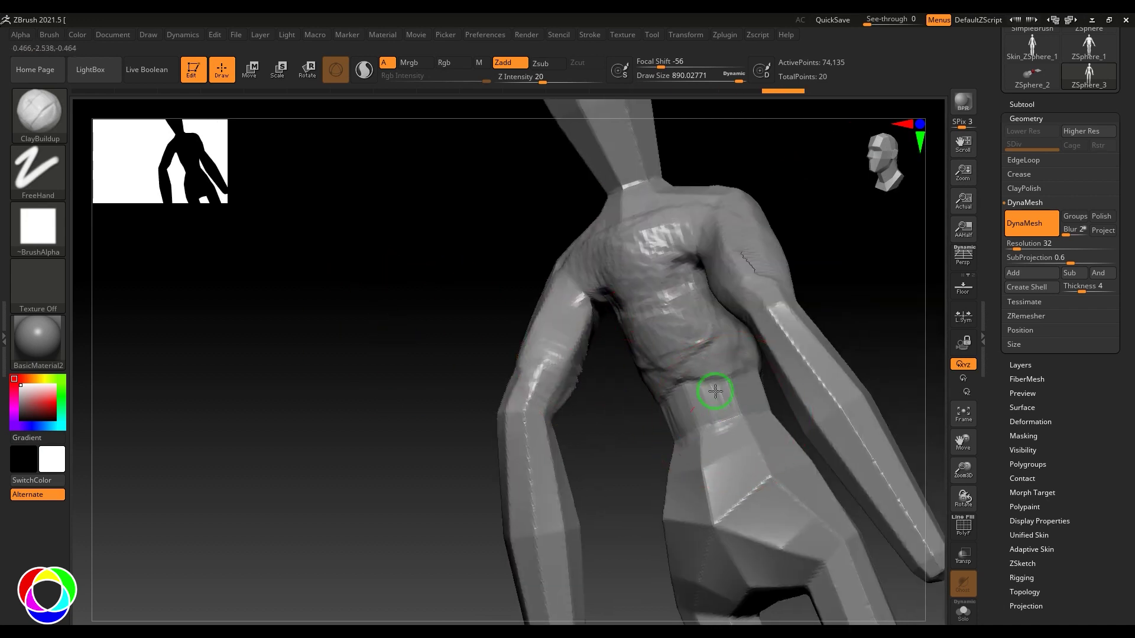
mouse_move(713, 456)
mouse_down()
mouse_move(811, 540)
mouse_move(648, 260)
mouse_up()
- Smooth the sculpted surfaces of the torso, shoulders and upper arms
shift+drag(750, 253, 768, 296)
drag(375, 334, 482, 324)
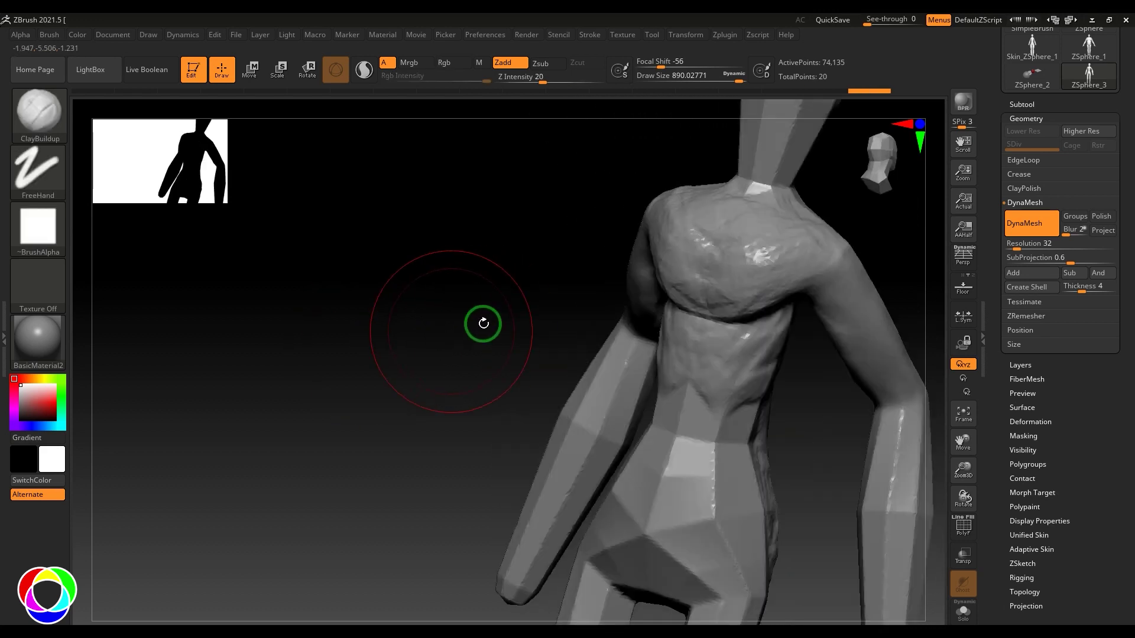
mouse_move(710, 238)
shift+mouse_down()
mouse_move(758, 261)
mouse_move(693, 342)
shift+mouse_up()
drag(802, 411, 730, 285)
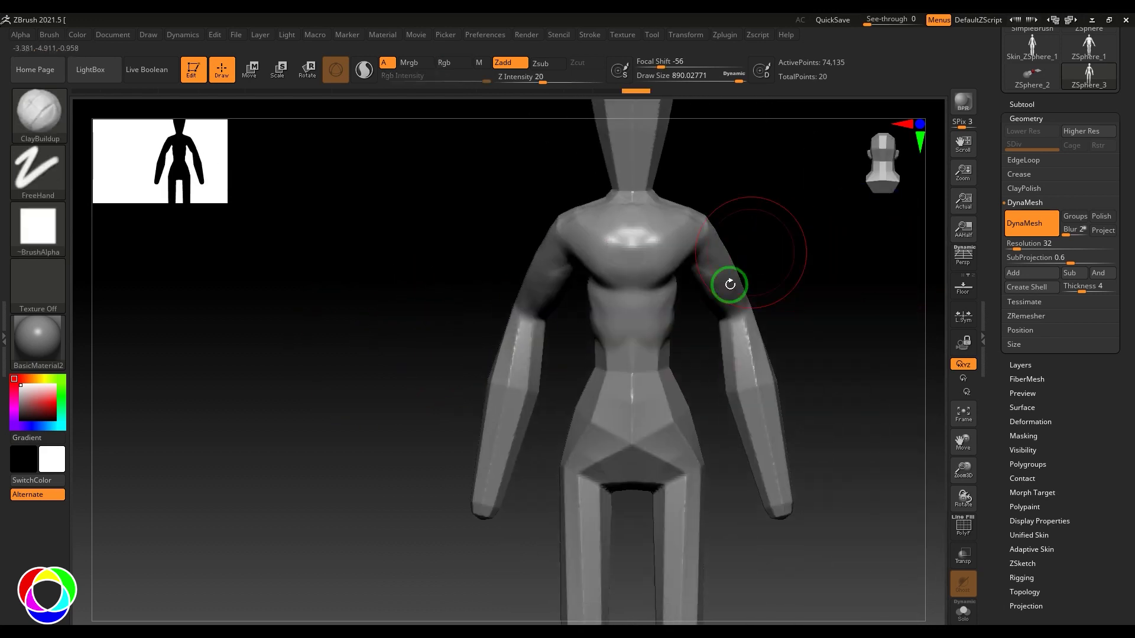